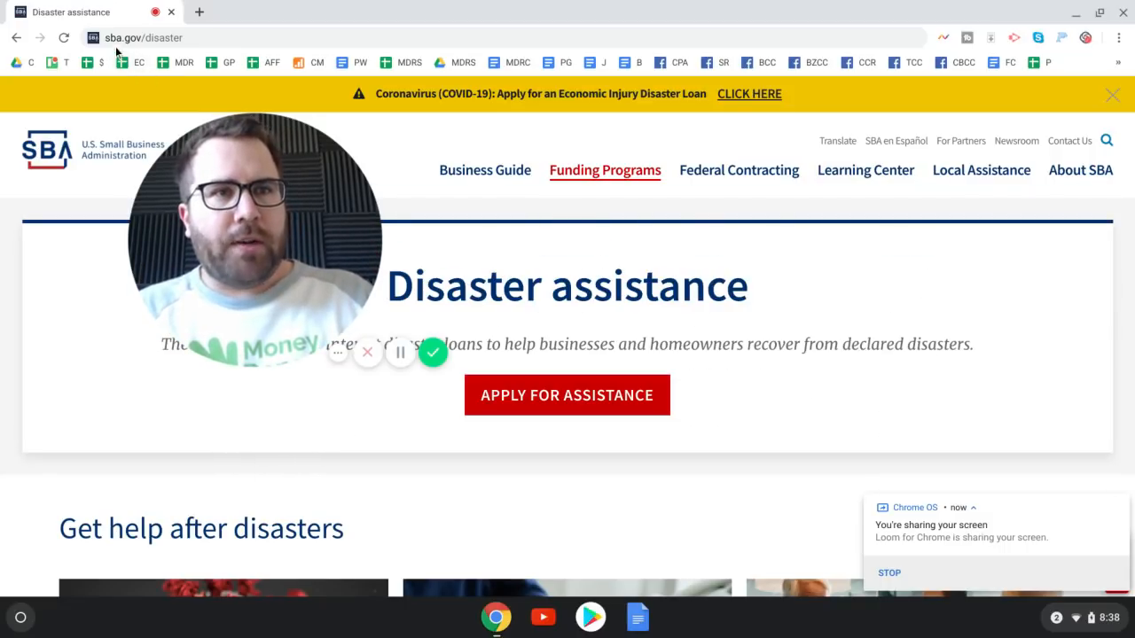
Select the sba.gov/disaster address on the SBA Disaster assistance page
{"action": "left_click", "coordinate": [197, 38]}
Reload the disaster page and open the COVID-19 EIDL application from the Coronavirus banner
{"action": "key", "text": "Return"}
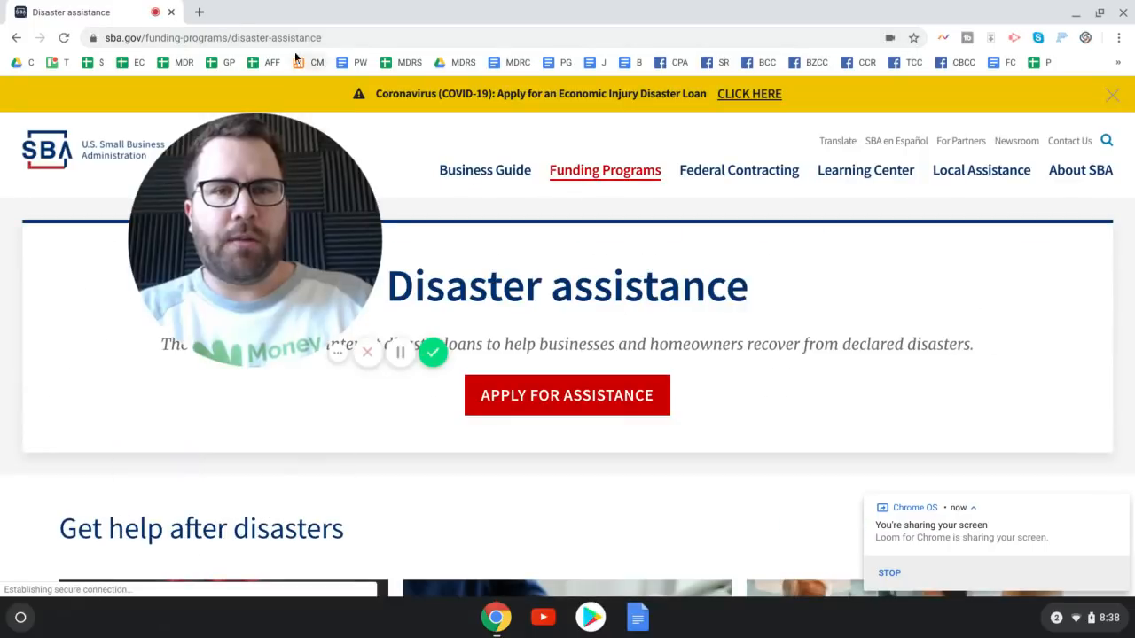
{"action": "left_click_drag", "start_coordinate": [237, 354], "coordinate": [115, 576]}
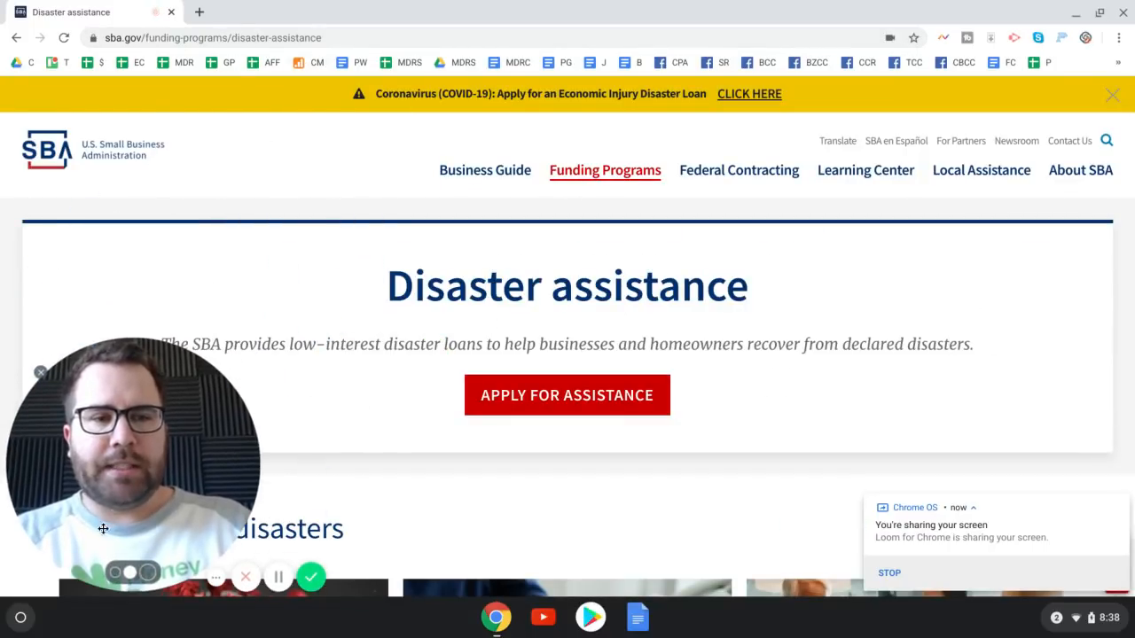
{"action": "left_click", "coordinate": [115, 577]}
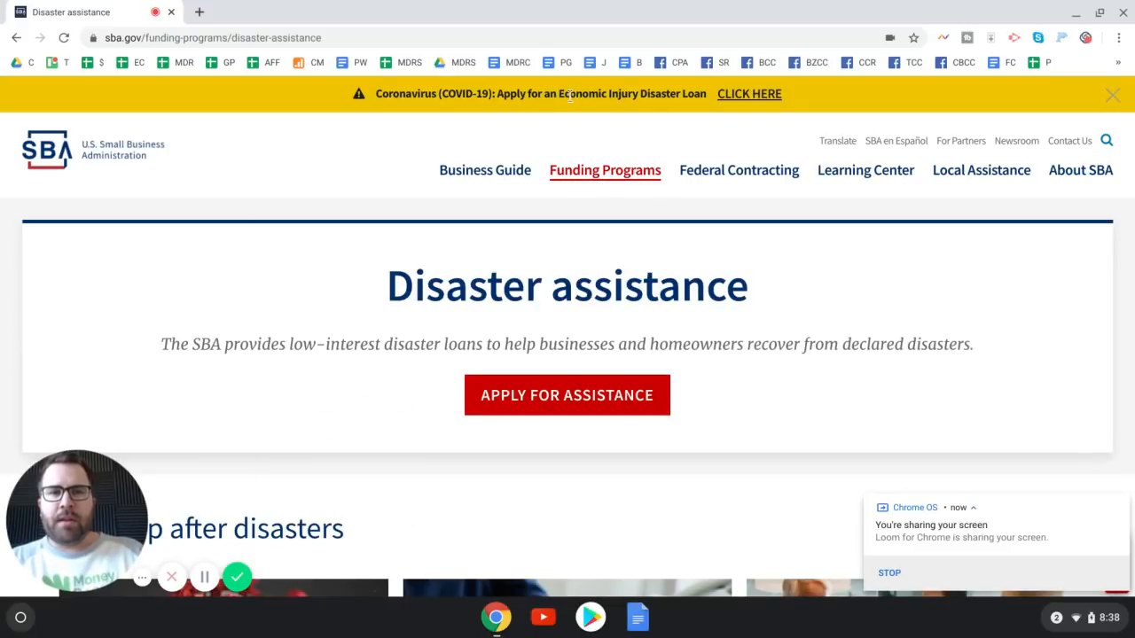
{"action": "left_click", "coordinate": [745, 94]}
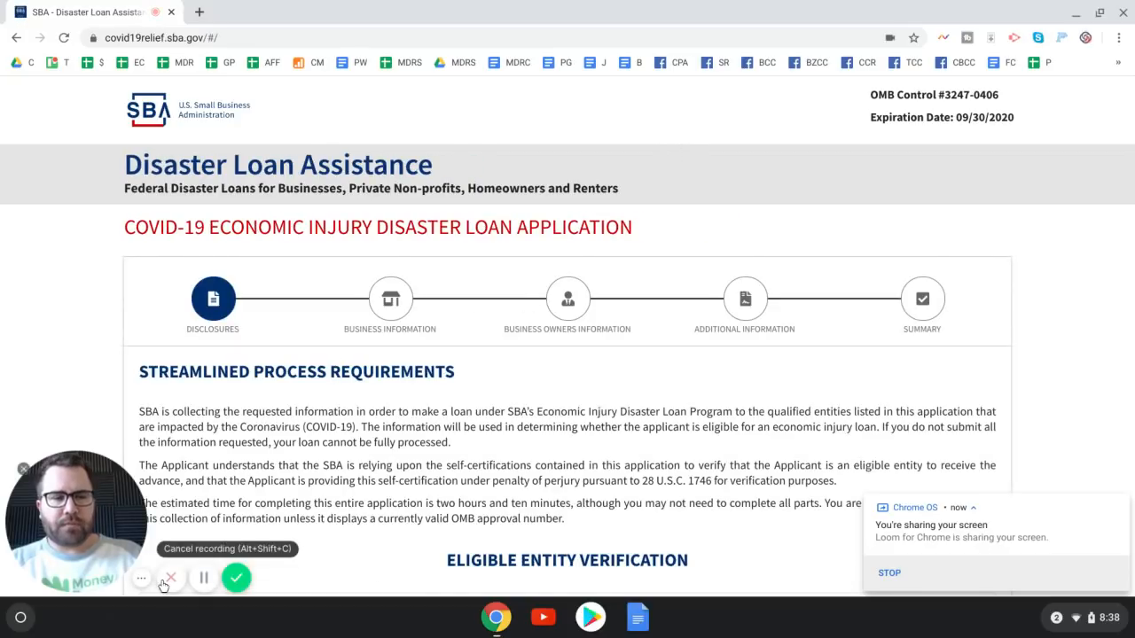
Choose 'Applicant is a business with not more than 500 employees' over sole proprietorship
{"action": "left_click", "coordinate": [22, 472]}
{"action": "scroll", "coordinate": [363, 438], "scroll_direction": "down", "scroll_amount": 3}
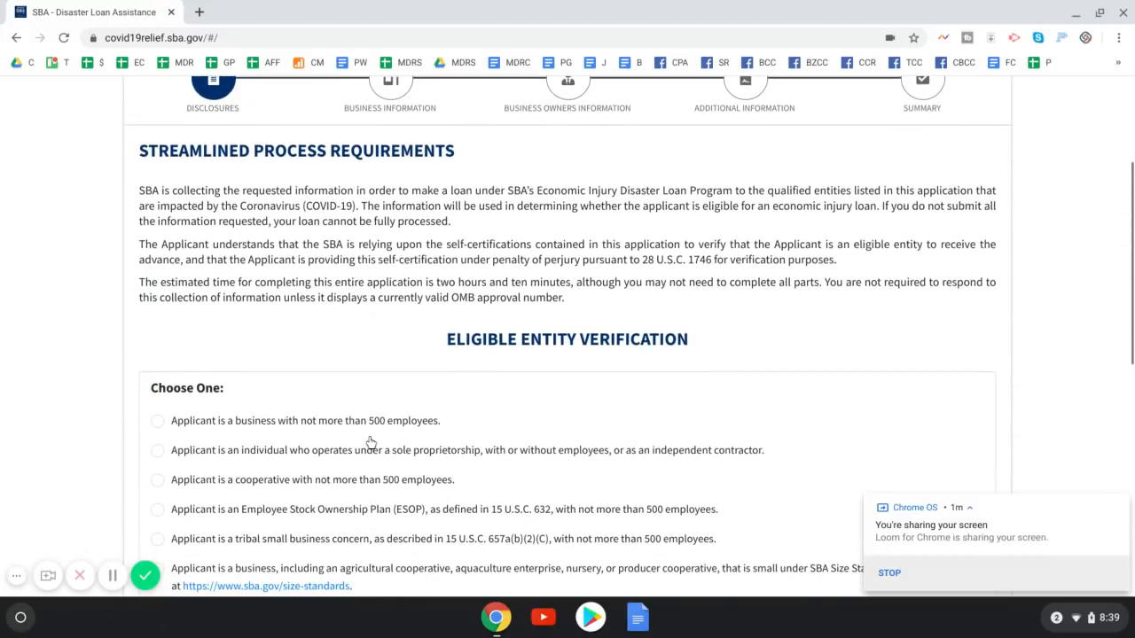
{"action": "scroll", "coordinate": [369, 441], "scroll_direction": "up", "scroll_amount": 1}
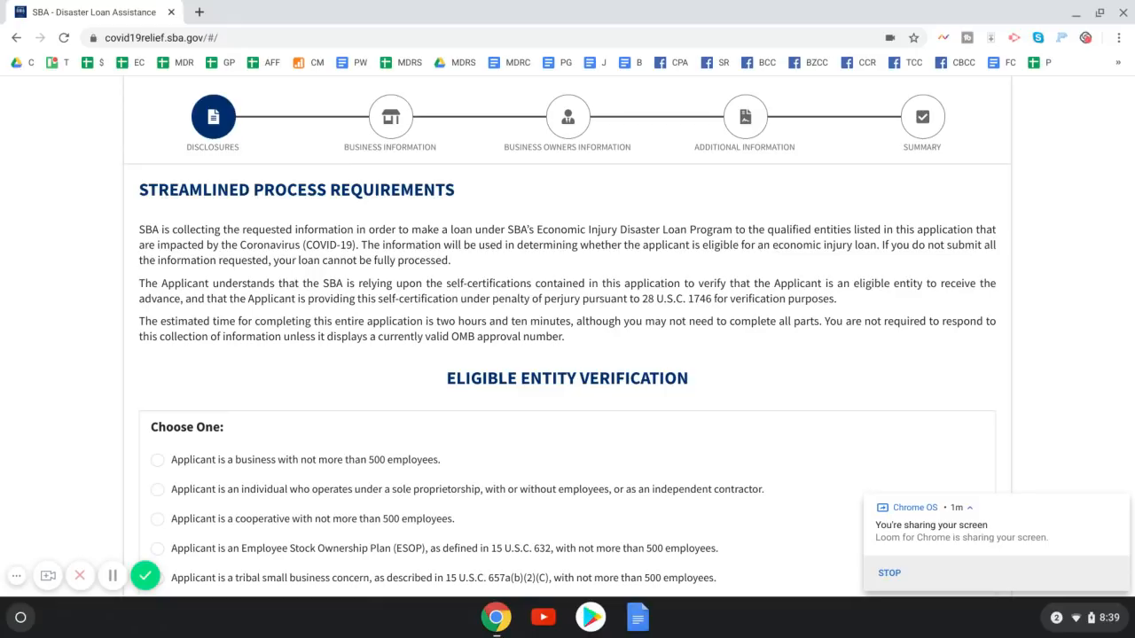
{"action": "scroll", "coordinate": [365, 444], "scroll_direction": "down", "scroll_amount": 3}
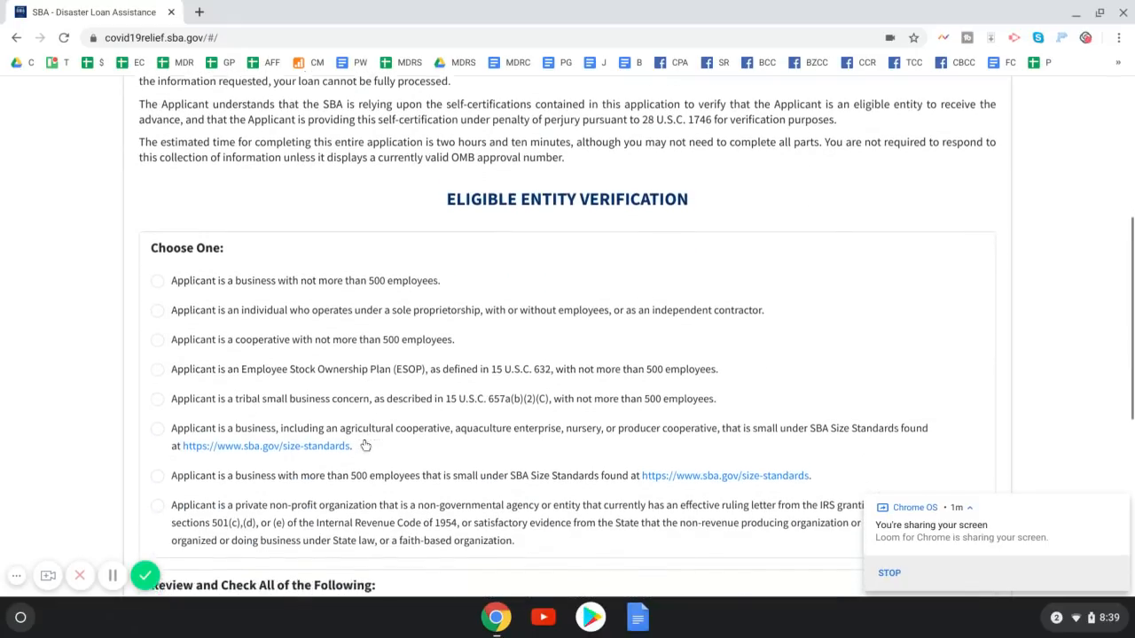
{"action": "scroll", "coordinate": [365, 443], "scroll_direction": "down", "scroll_amount": 1}
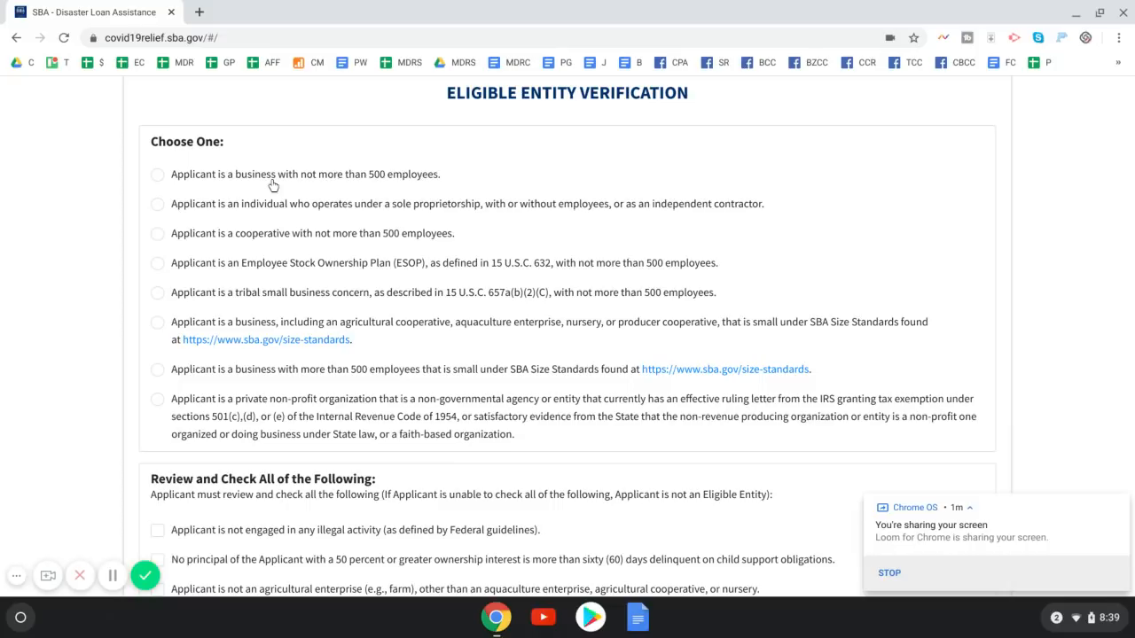
{"action": "left_click", "coordinate": [215, 177]}
{"action": "left_click", "coordinate": [158, 206]}
{"action": "left_click", "coordinate": [222, 175]}
{"action": "left_click", "coordinate": [158, 207]}
{"action": "left_click", "coordinate": [158, 181]}
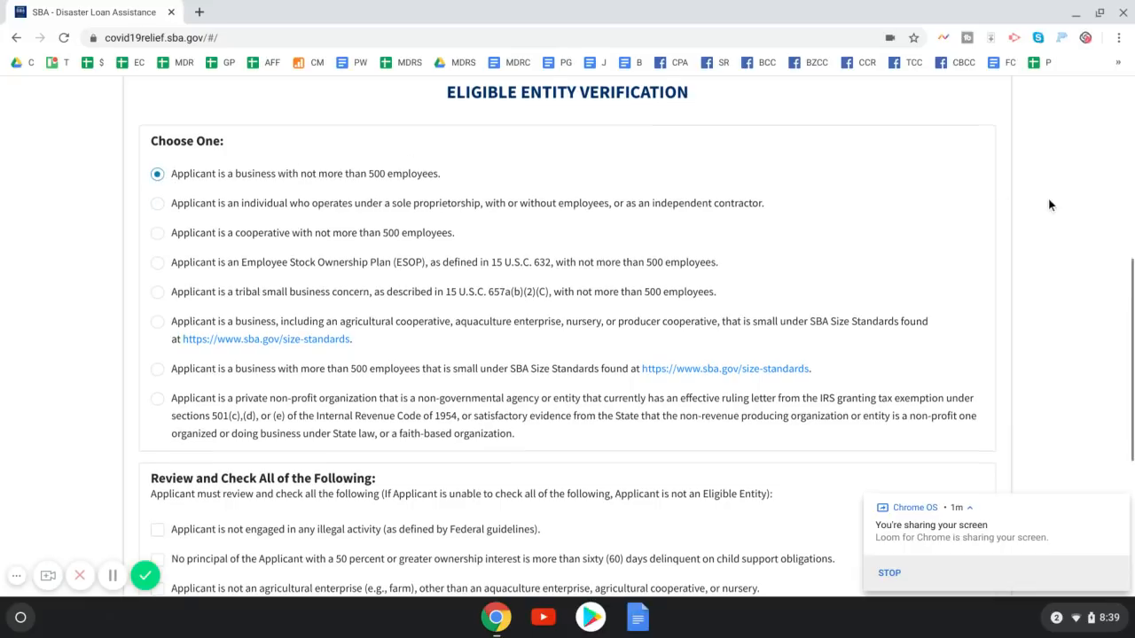
Certify no illegal activity, no delinquent child support, and not an agricultural enterprise
{"action": "scroll", "coordinate": [1048, 202], "scroll_direction": "down", "scroll_amount": 3}
{"action": "scroll", "coordinate": [1048, 205], "scroll_direction": "down", "scroll_amount": 4}
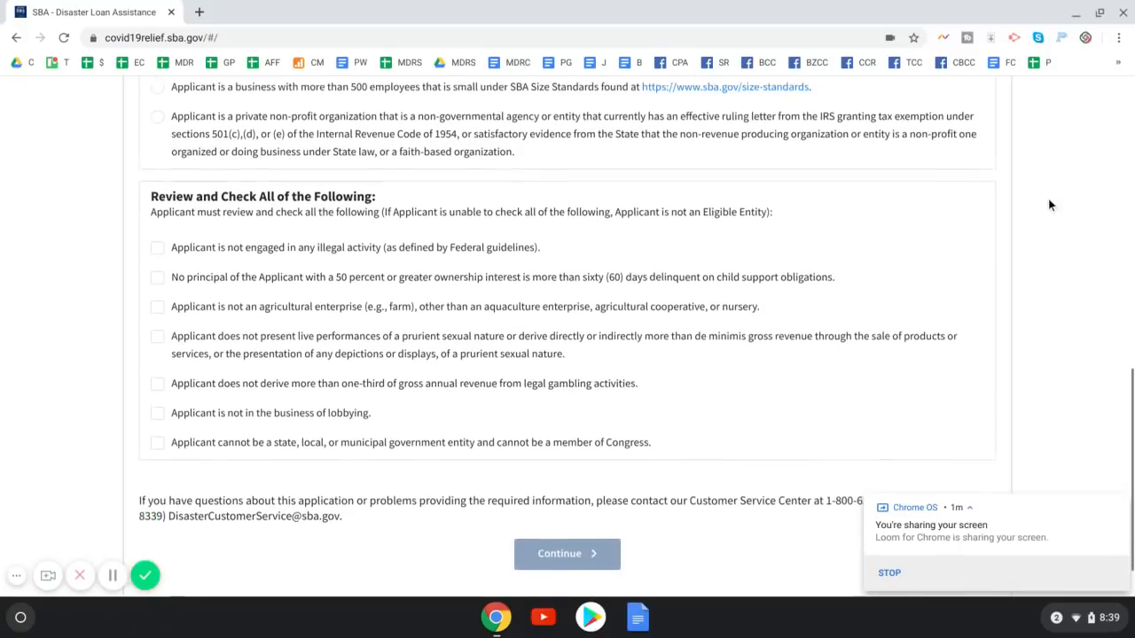
{"action": "scroll", "coordinate": [337, 198], "scroll_direction": "up", "scroll_amount": 4}
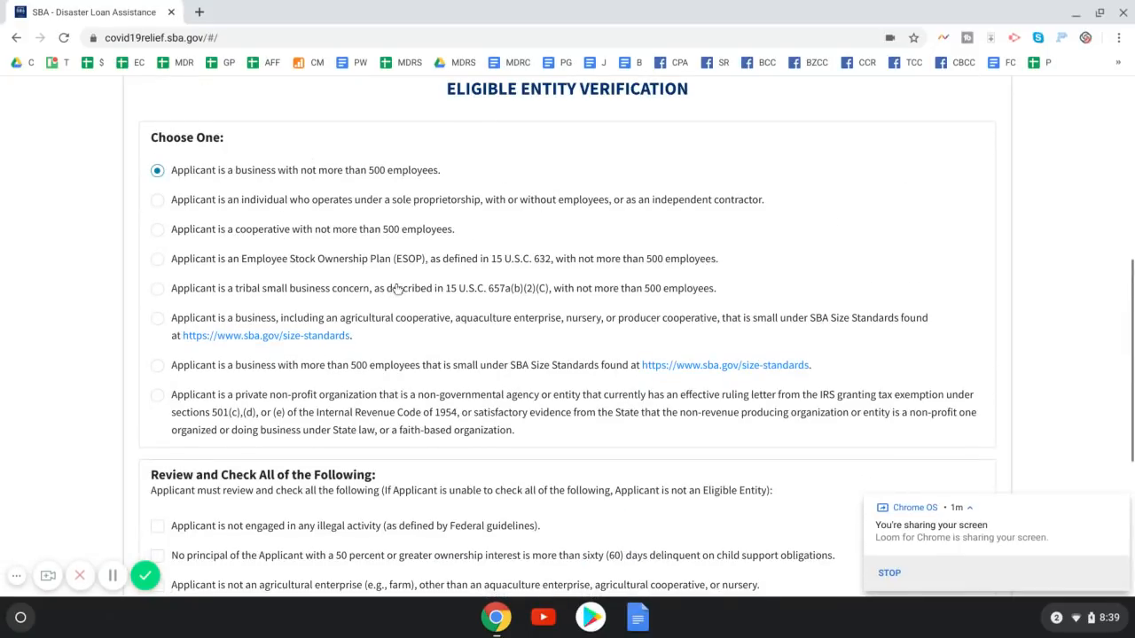
{"action": "scroll", "coordinate": [416, 284], "scroll_direction": "down", "scroll_amount": 2}
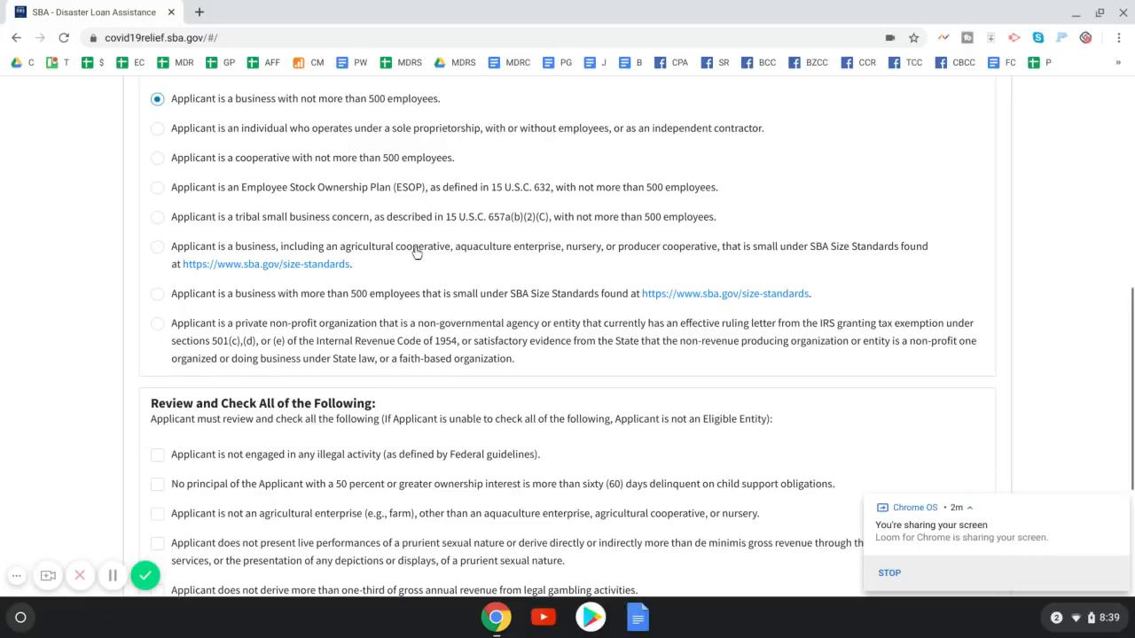
{"action": "scroll", "coordinate": [462, 271], "scroll_direction": "down", "scroll_amount": 1}
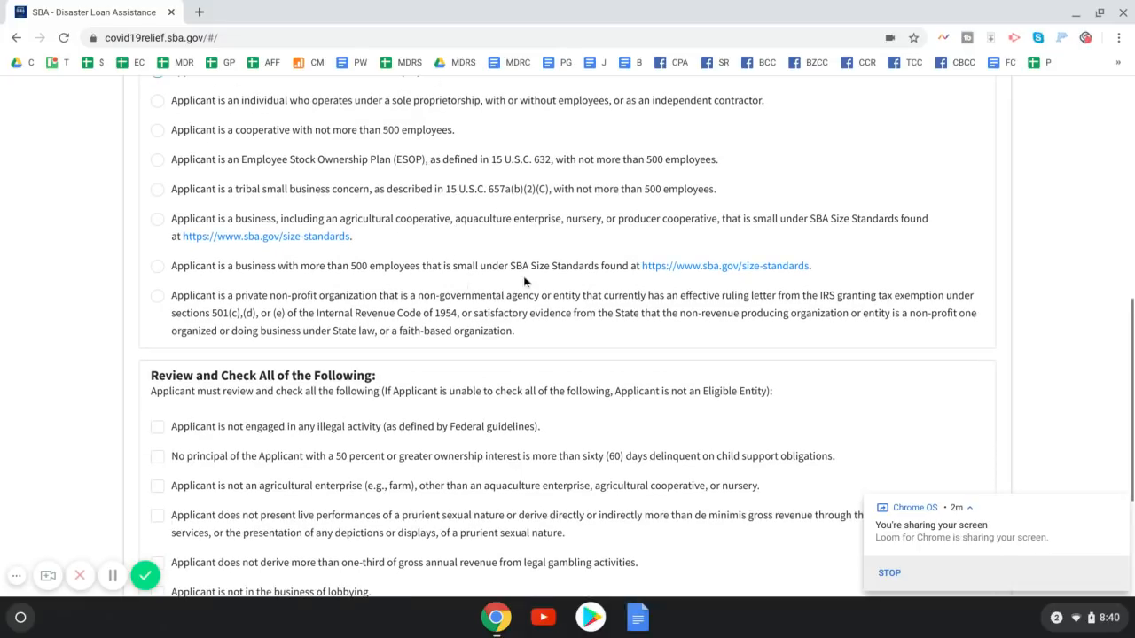
{"action": "scroll", "coordinate": [482, 340], "scroll_direction": "down", "scroll_amount": 2}
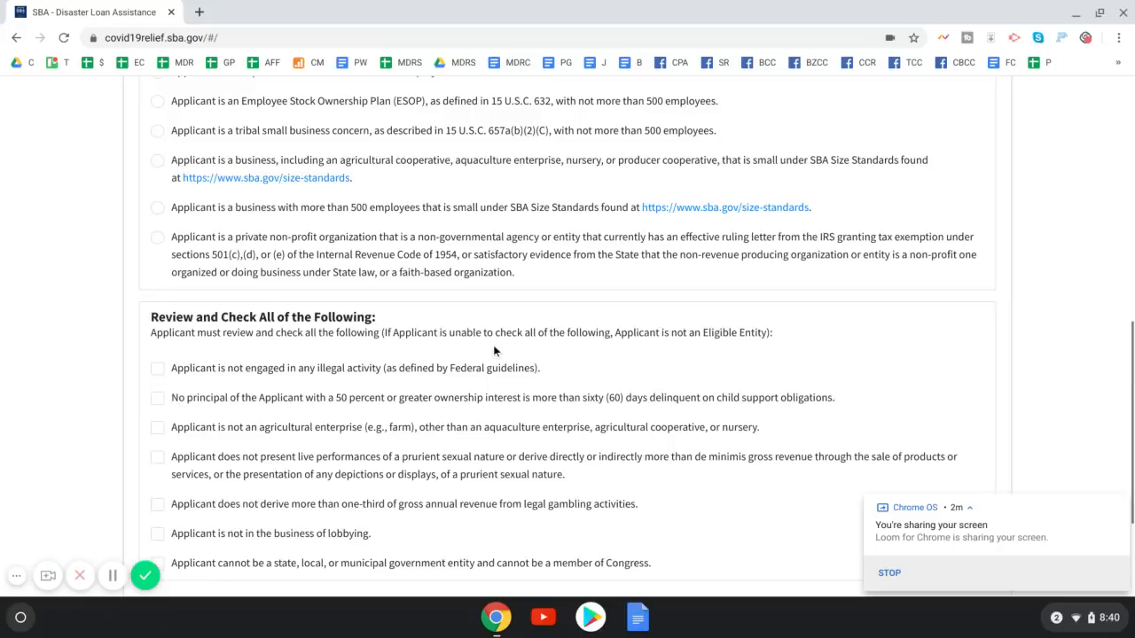
{"action": "scroll", "coordinate": [488, 348], "scroll_direction": "down", "scroll_amount": 5}
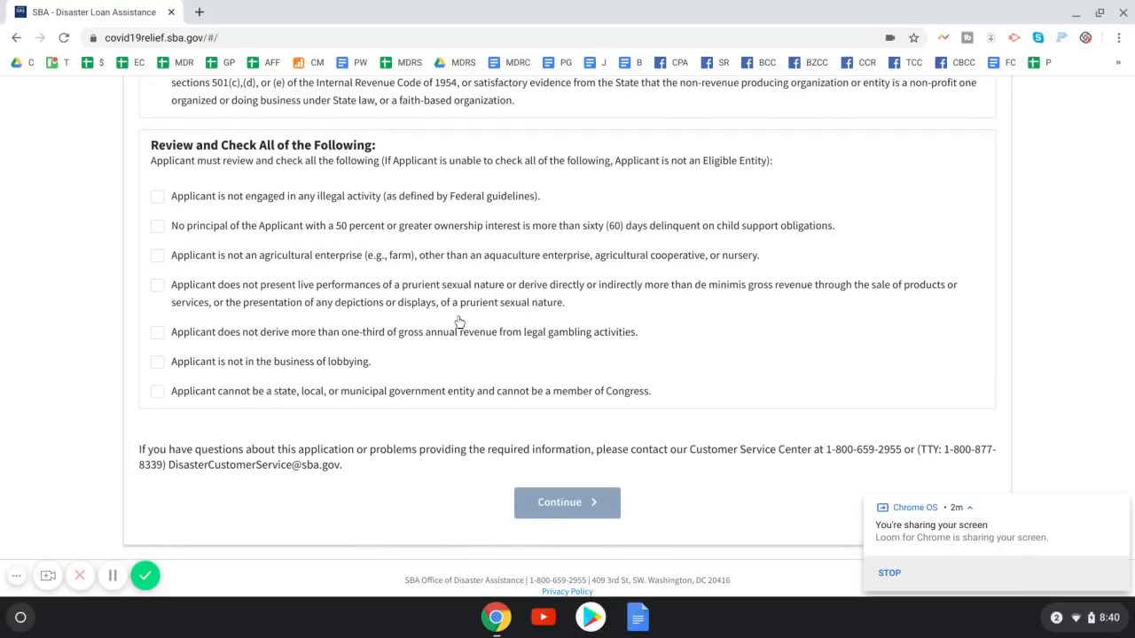
{"action": "scroll", "coordinate": [451, 324], "scroll_direction": "down", "scroll_amount": 1}
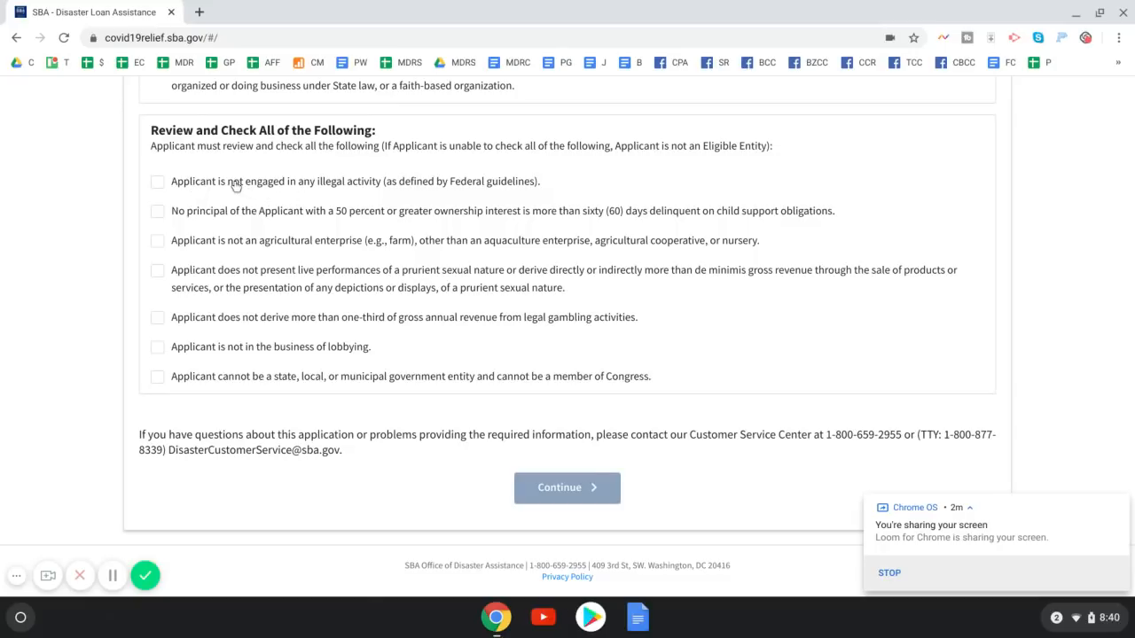
{"action": "left_click_drag", "start_coordinate": [295, 189], "coordinate": [376, 185]}
{"action": "left_click", "coordinate": [371, 186]}
{"action": "left_click", "coordinate": [157, 181]}
{"action": "left_click_drag", "start_coordinate": [650, 217], "coordinate": [834, 213]}
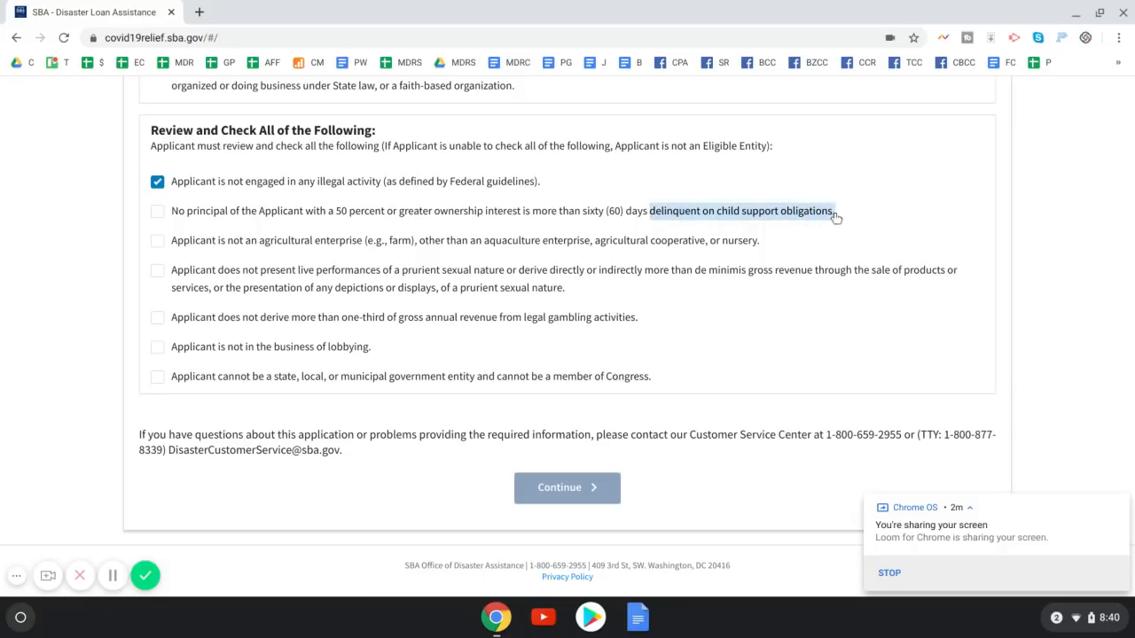
{"action": "left_click", "coordinate": [297, 212]}
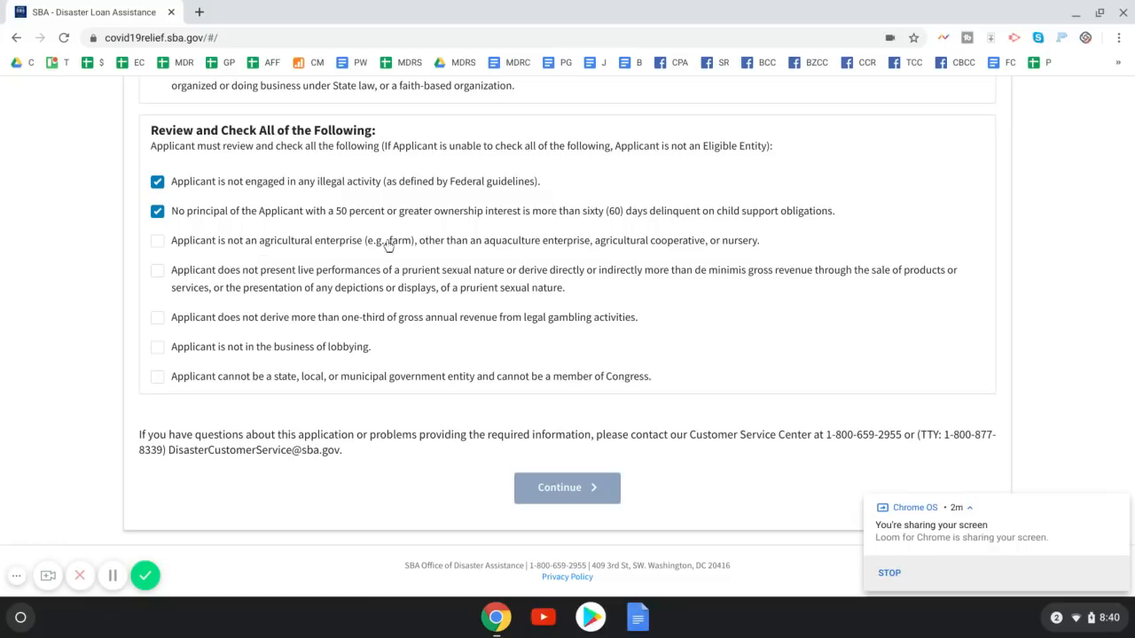
{"action": "left_click", "coordinate": [403, 245]}
Certify the prurient, gambling, lobbying and government/Congress statements, then continue to Business Information
{"action": "left_click_drag", "start_coordinate": [401, 275], "coordinate": [508, 277]}
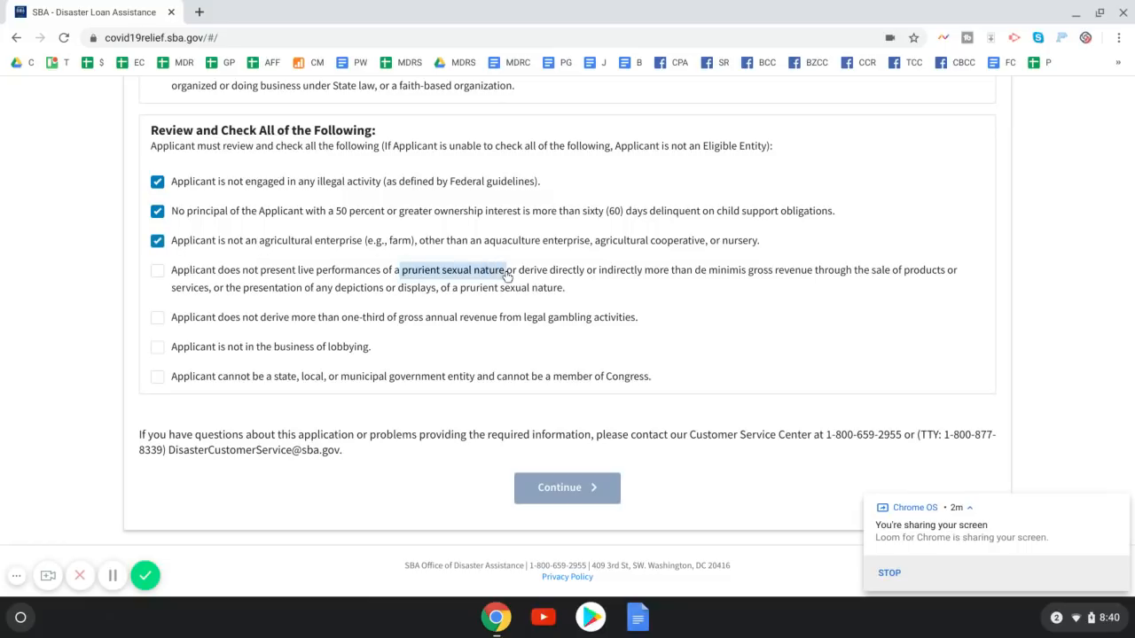
{"action": "left_click", "coordinate": [160, 275]}
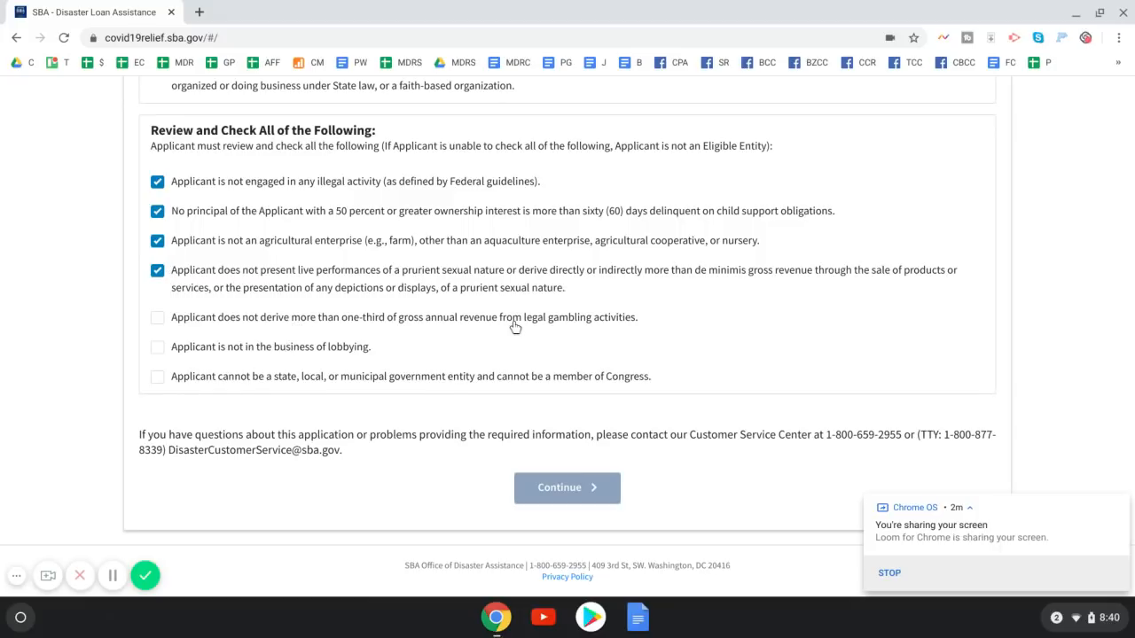
{"action": "left_click_drag", "start_coordinate": [525, 323], "coordinate": [640, 322]}
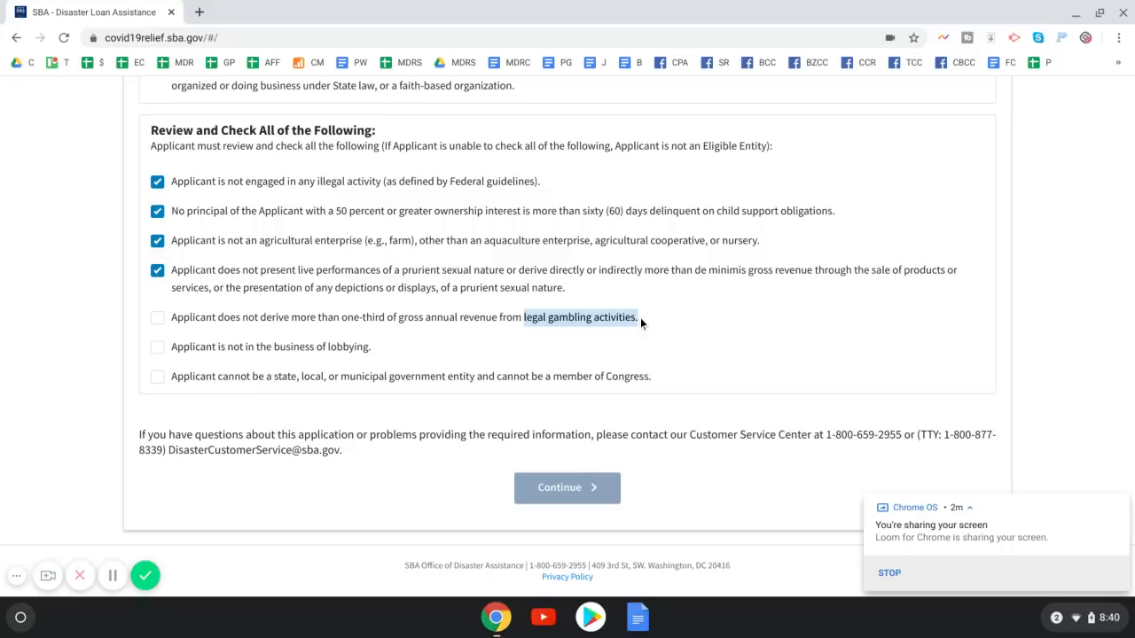
{"action": "left_click", "coordinate": [161, 320]}
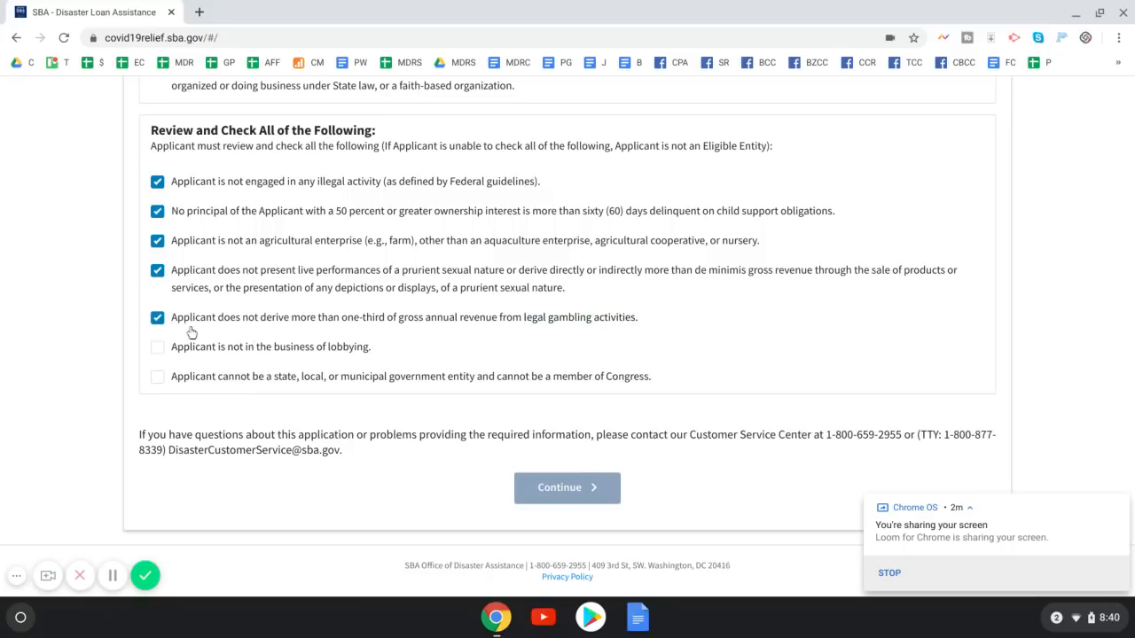
{"action": "left_click_drag", "start_coordinate": [273, 347], "coordinate": [375, 348]}
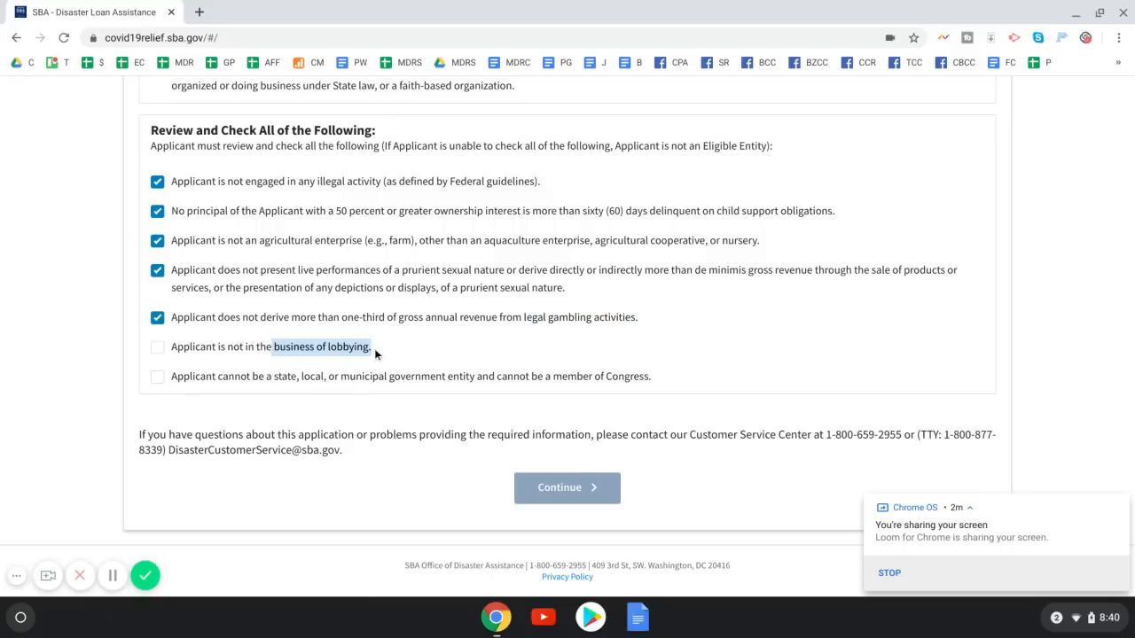
{"action": "left_click", "coordinate": [150, 352]}
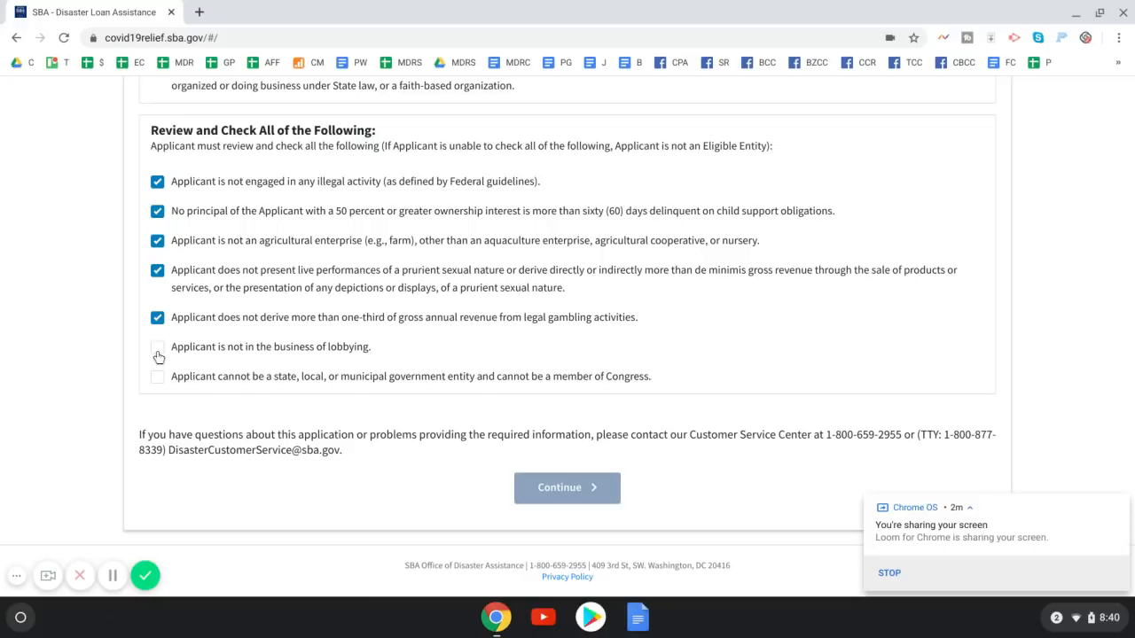
{"action": "left_click", "coordinate": [157, 355]}
{"action": "left_click_drag", "start_coordinate": [255, 379], "coordinate": [479, 383]}
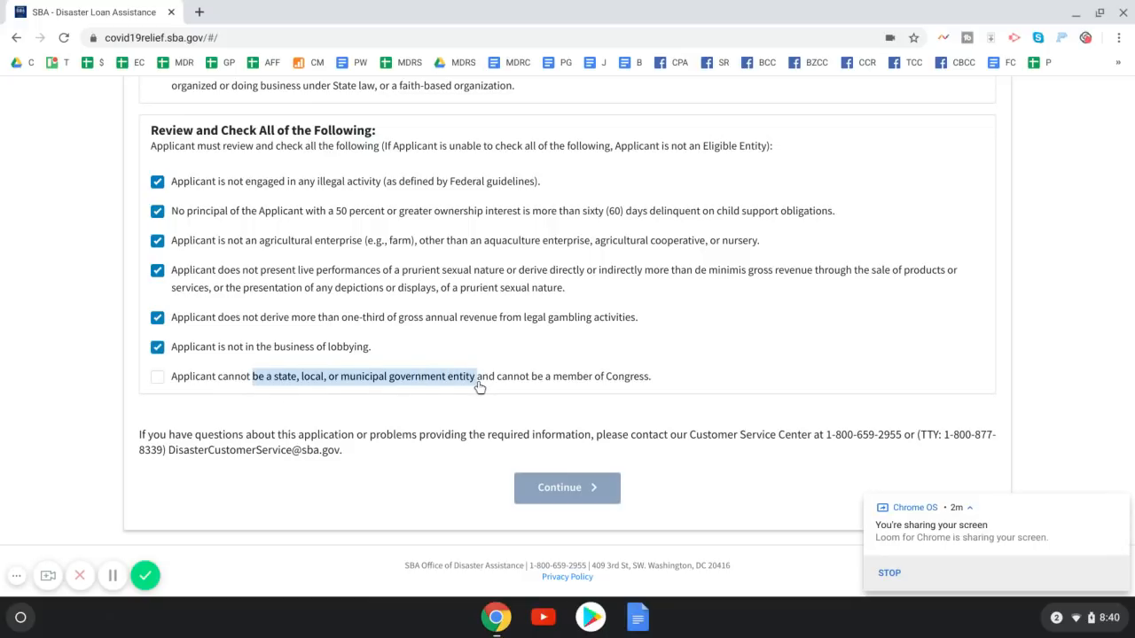
{"action": "left_click_drag", "start_coordinate": [502, 378], "coordinate": [652, 380]}
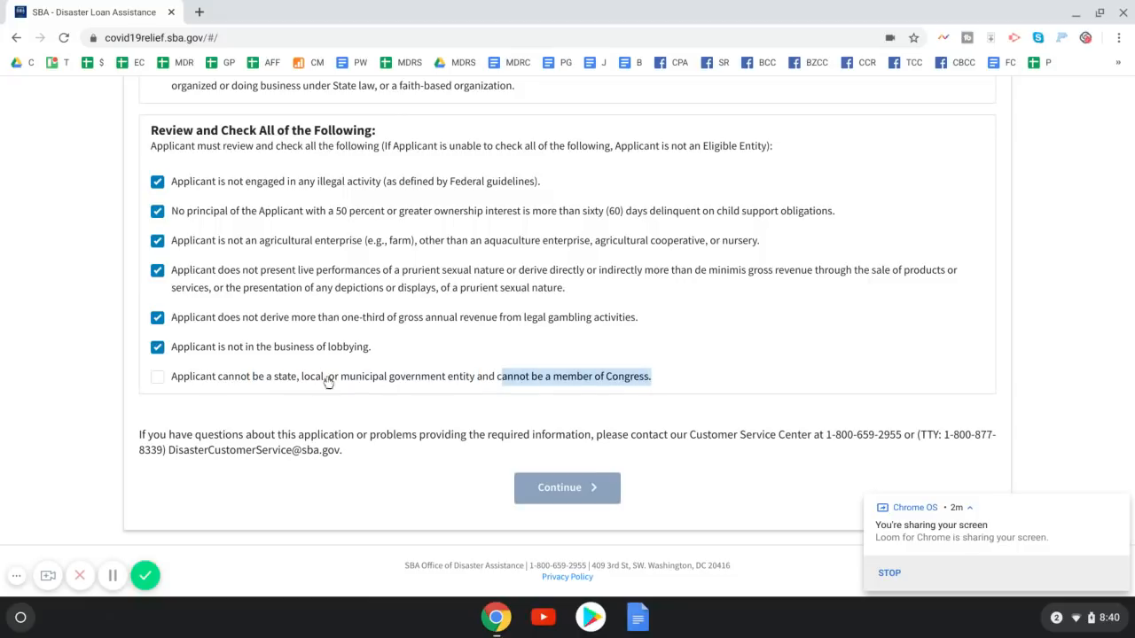
{"action": "left_click", "coordinate": [164, 377]}
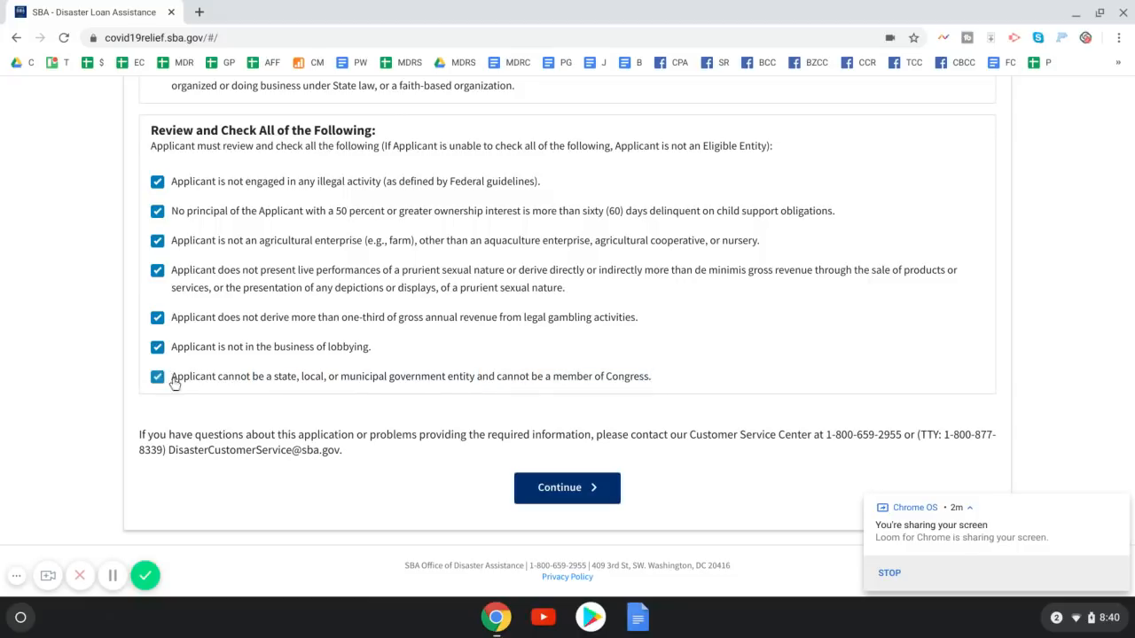
{"action": "left_click", "coordinate": [554, 486]}
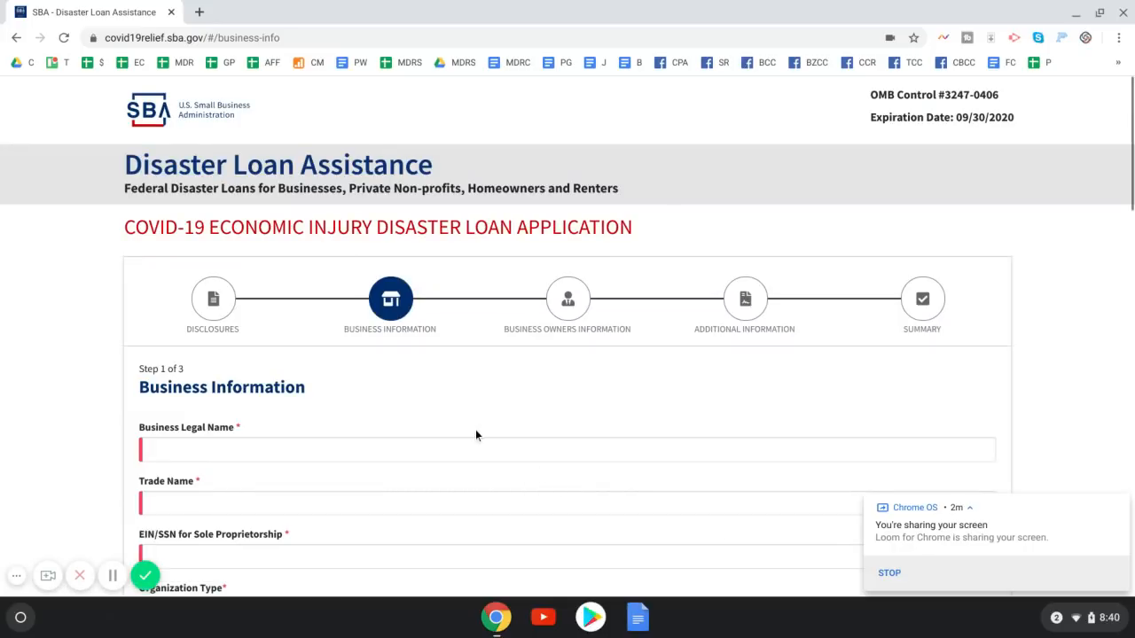
Enter legal name 'Allec Media L', trade name 'Allec Media LL', and the EIN/SSN
{"action": "scroll", "coordinate": [473, 434], "scroll_direction": "down", "scroll_amount": 3}
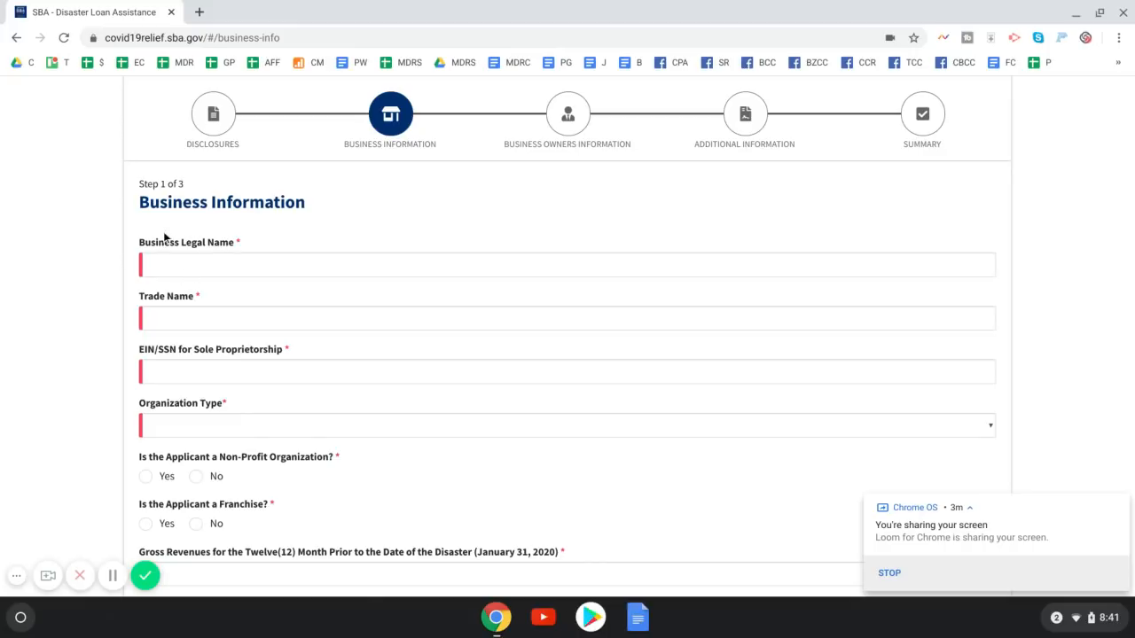
{"action": "left_click", "coordinate": [189, 262]}
{"action": "type", "text": "Allec Media LLC"}
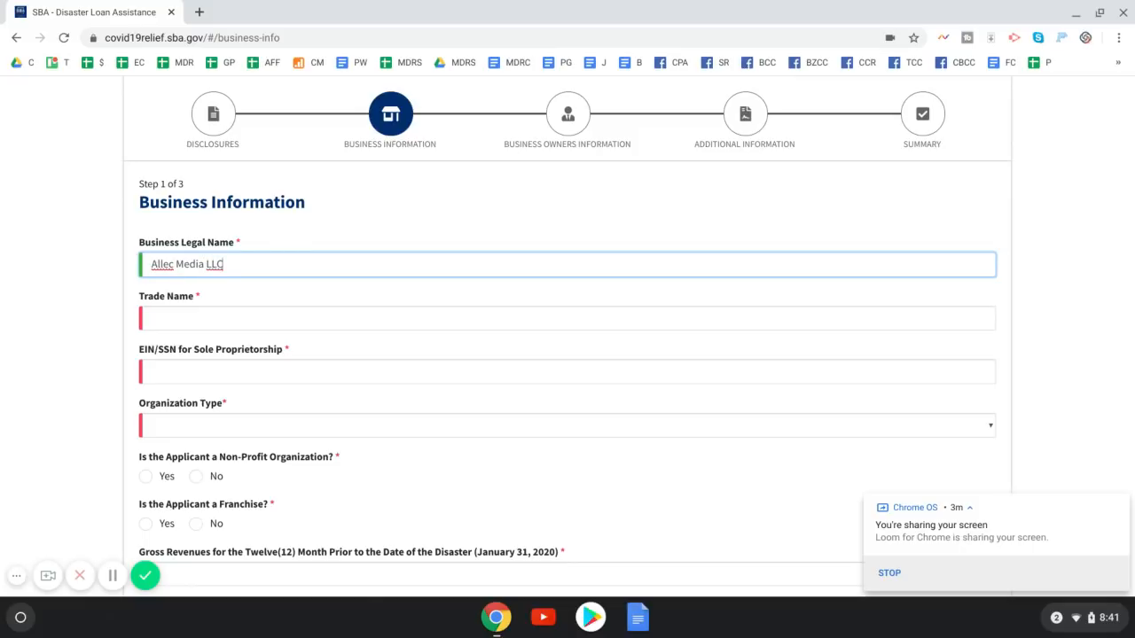
{"action": "key", "text": "Tab"}
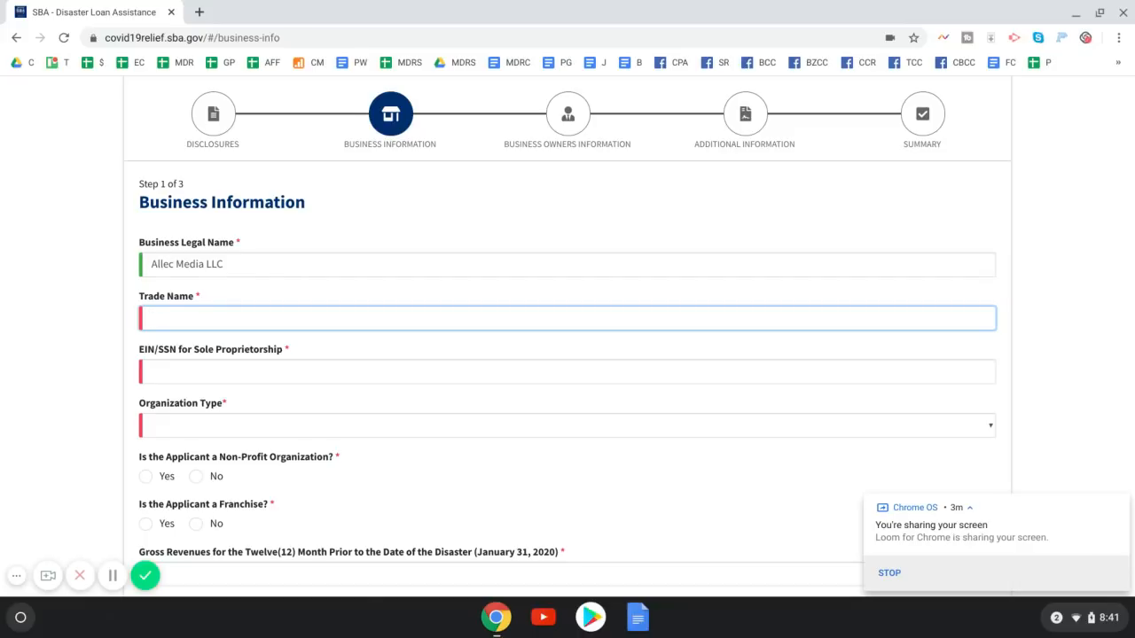
{"action": "type", "text": "Allec Media LLC"}
{"action": "scroll", "coordinate": [235, 360], "scroll_direction": "down", "scroll_amount": 1}
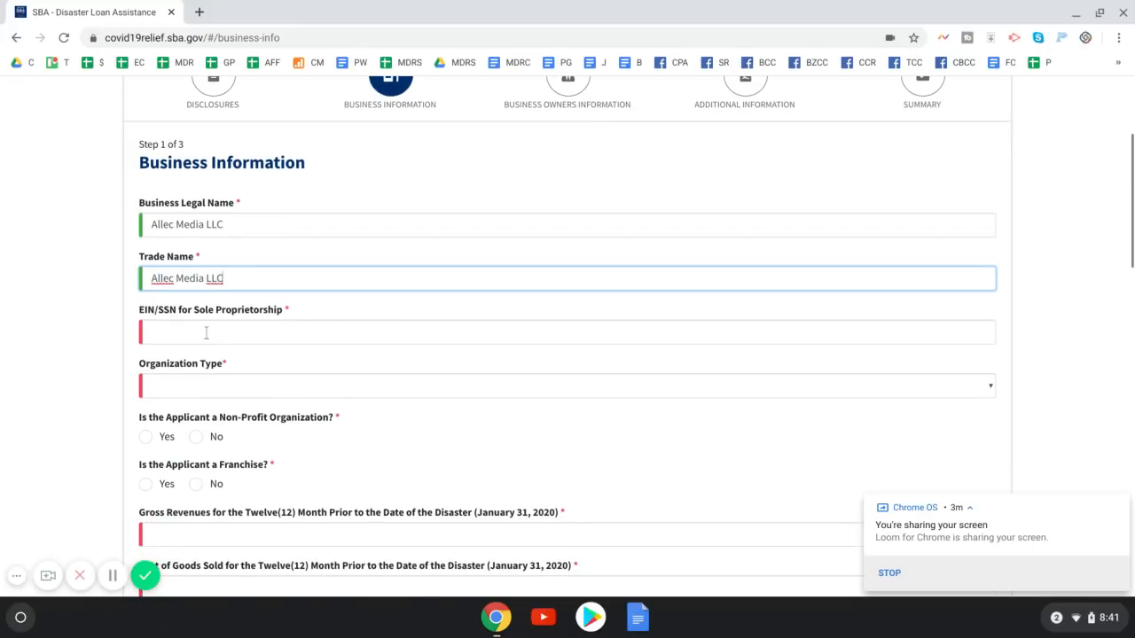
{"action": "left_click_drag", "start_coordinate": [142, 311], "coordinate": [155, 312]}
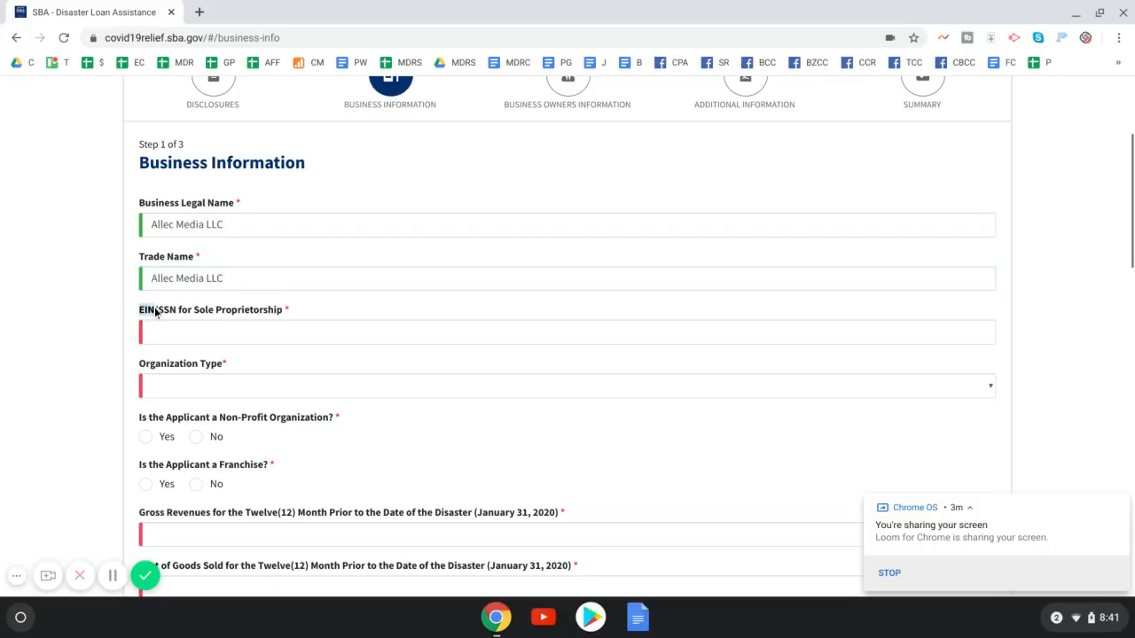
{"action": "left_click", "coordinate": [169, 332]}
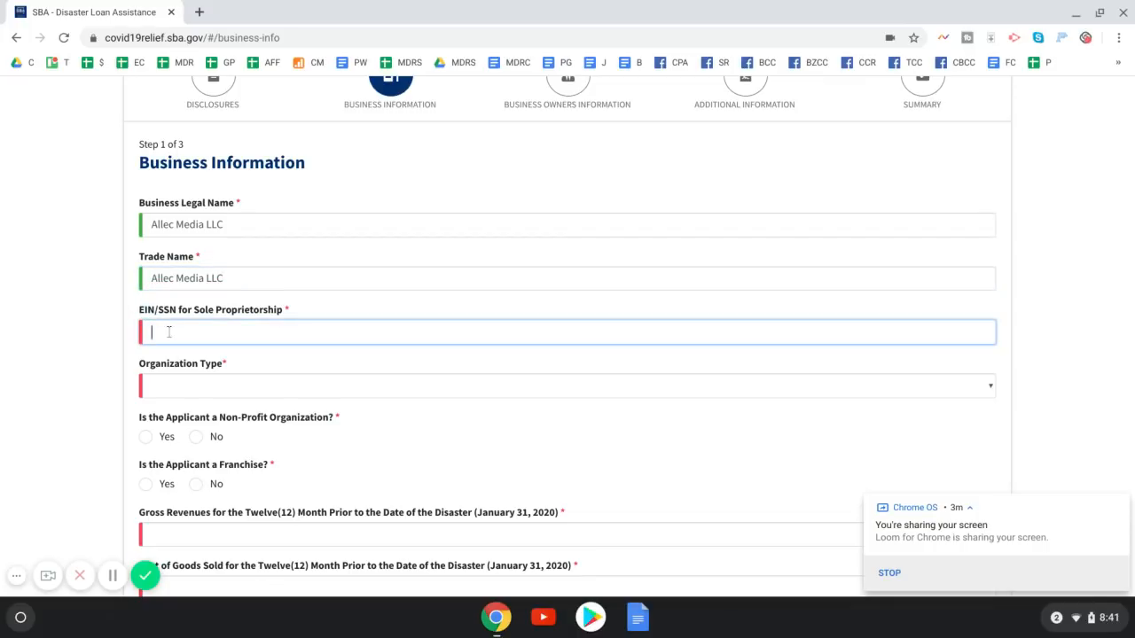
{"action": "type", "text": "99-9999999"}
Set organization type to S-Corporation and answer No to non-profit and franchise
{"action": "left_click", "coordinate": [231, 389]}
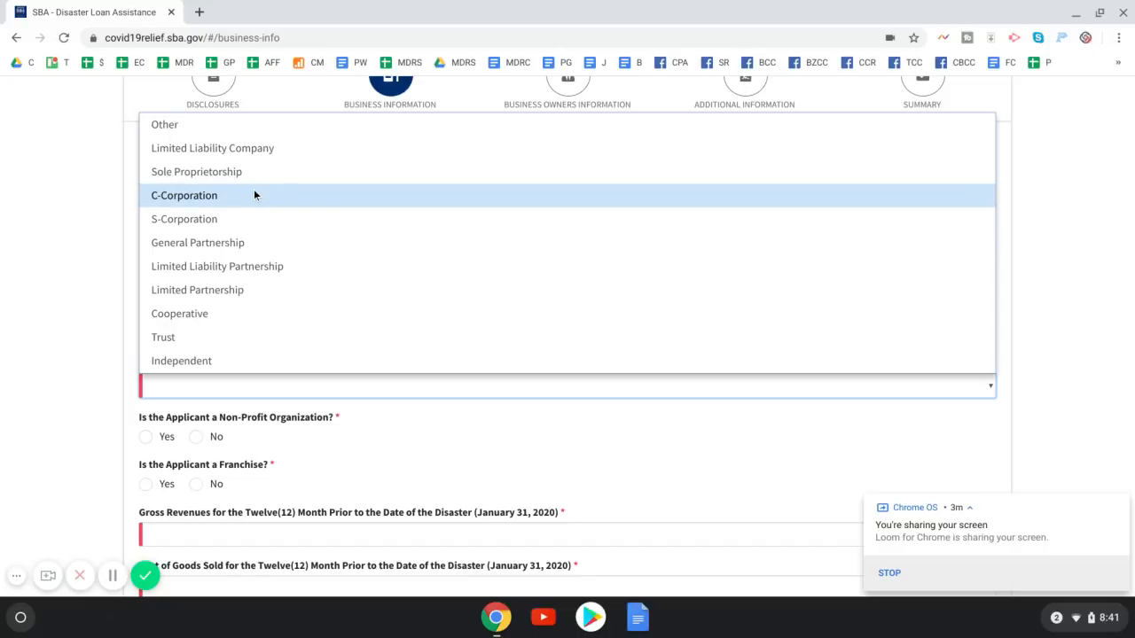
{"action": "left_click", "coordinate": [204, 222]}
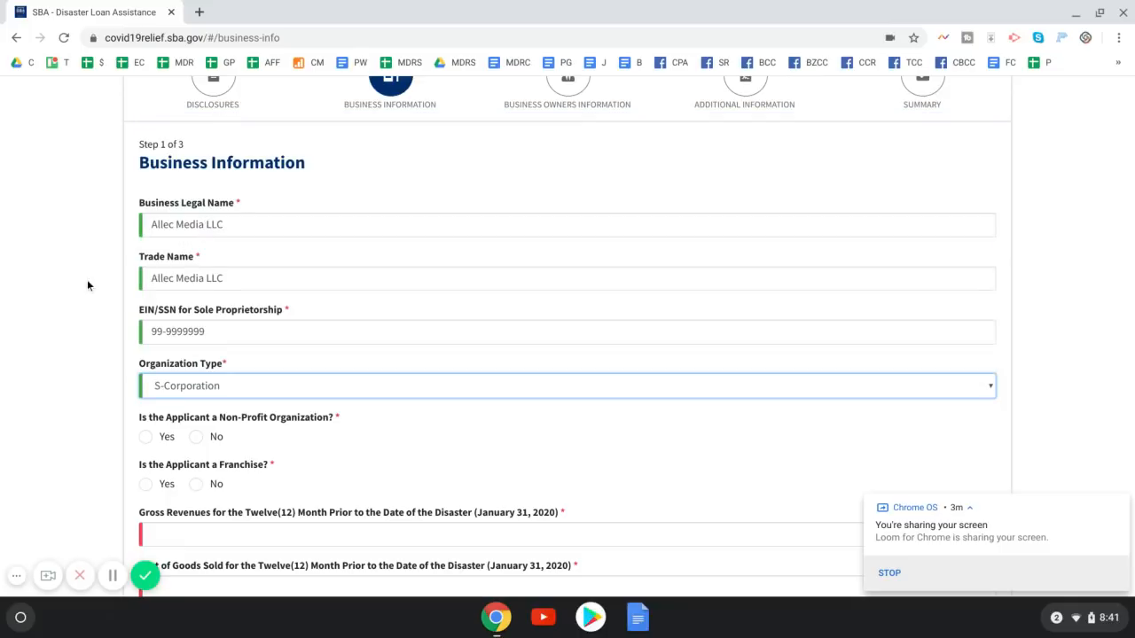
{"action": "scroll", "coordinate": [87, 279], "scroll_direction": "down", "scroll_amount": 2}
{"action": "scroll", "coordinate": [57, 285], "scroll_direction": "down", "scroll_amount": 4}
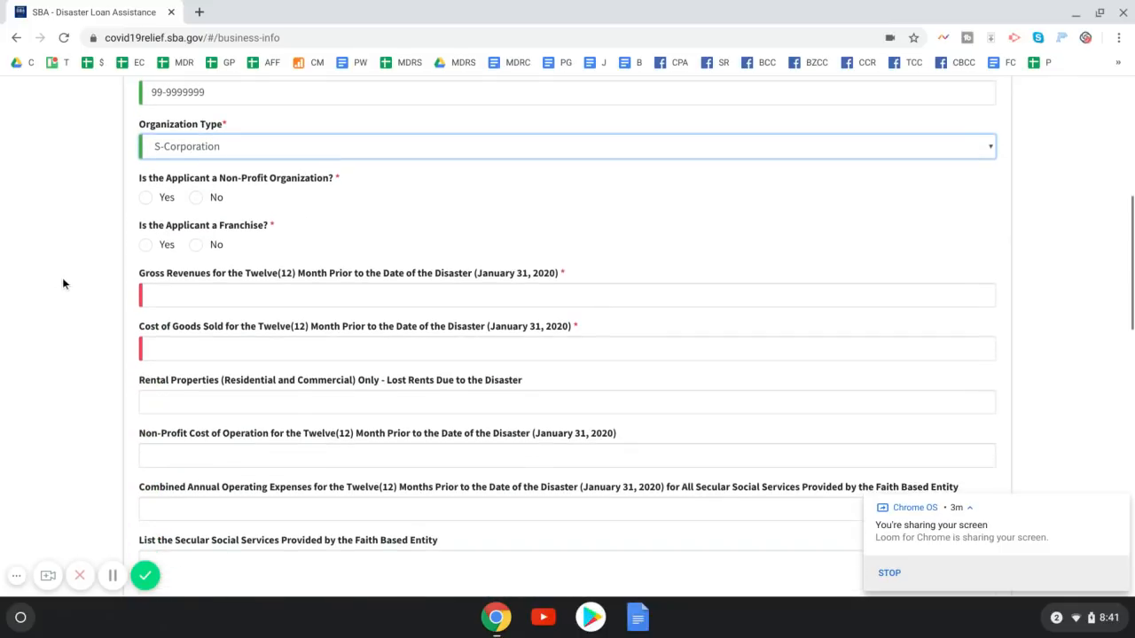
{"action": "left_click", "coordinate": [199, 198]}
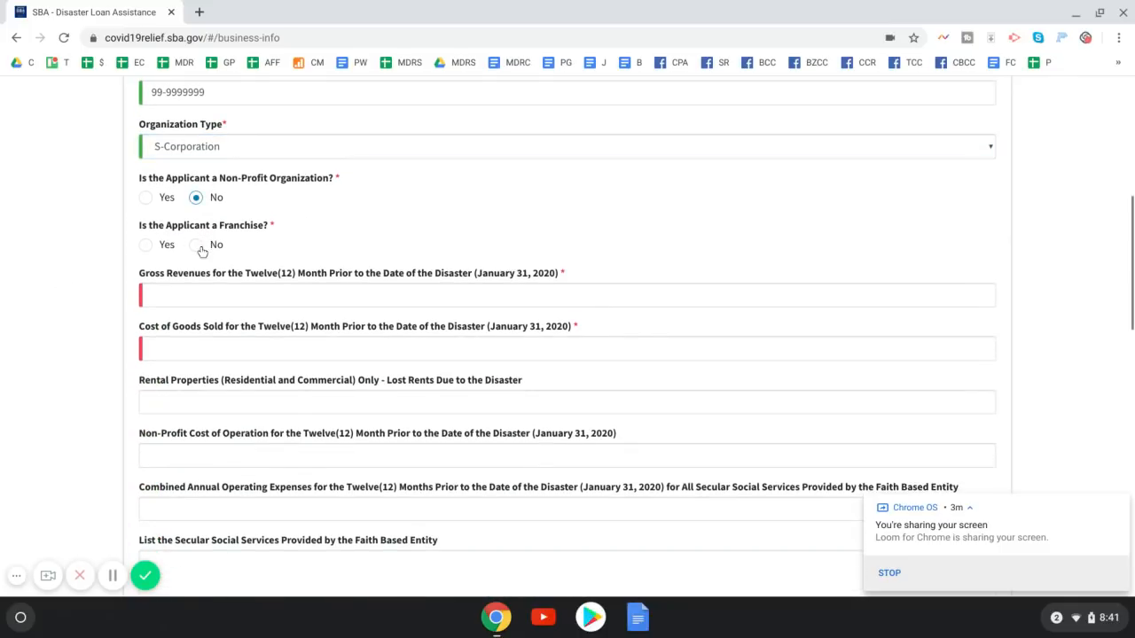
{"action": "left_click", "coordinate": [198, 246]}
{"action": "scroll", "coordinate": [266, 235], "scroll_direction": "down", "scroll_amount": 2}
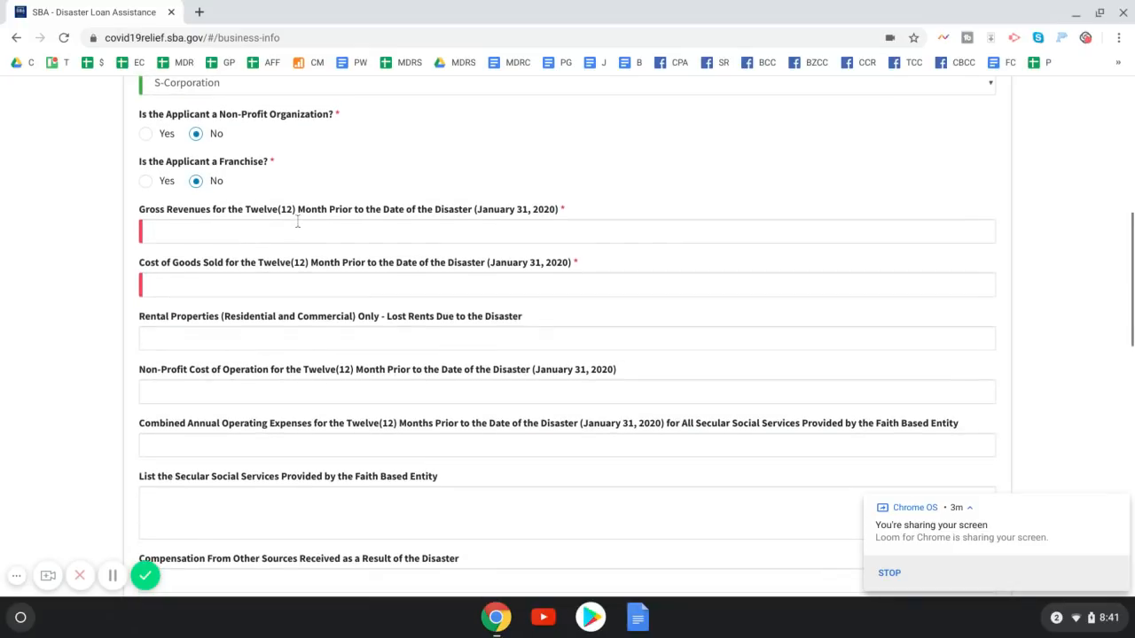
{"action": "scroll", "coordinate": [534, 212], "scroll_direction": "down", "scroll_amount": 2}
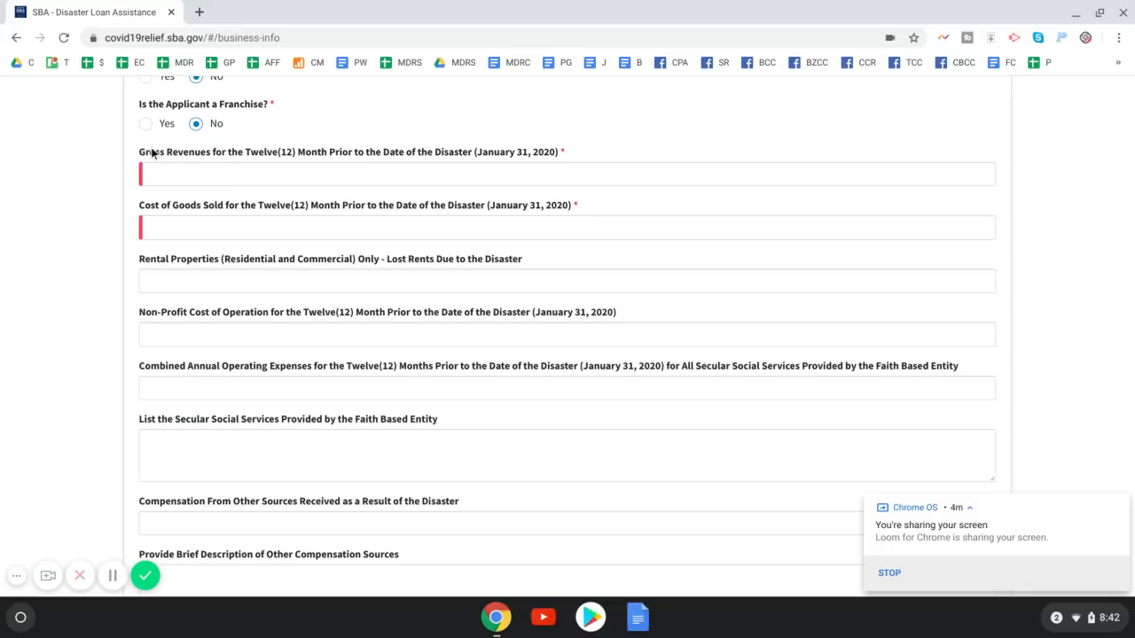
{"action": "left_click_drag", "start_coordinate": [139, 152], "coordinate": [220, 153]}
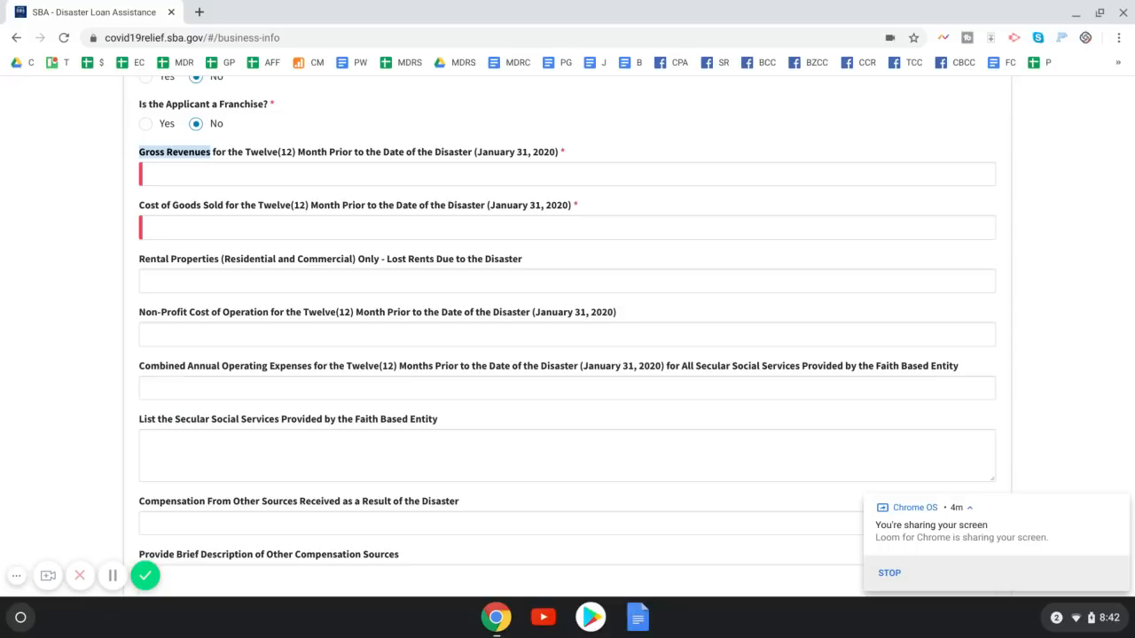
Enter gross revenues of 500,000 and cost of goods sold of 0
{"action": "left_click", "coordinate": [214, 170]}
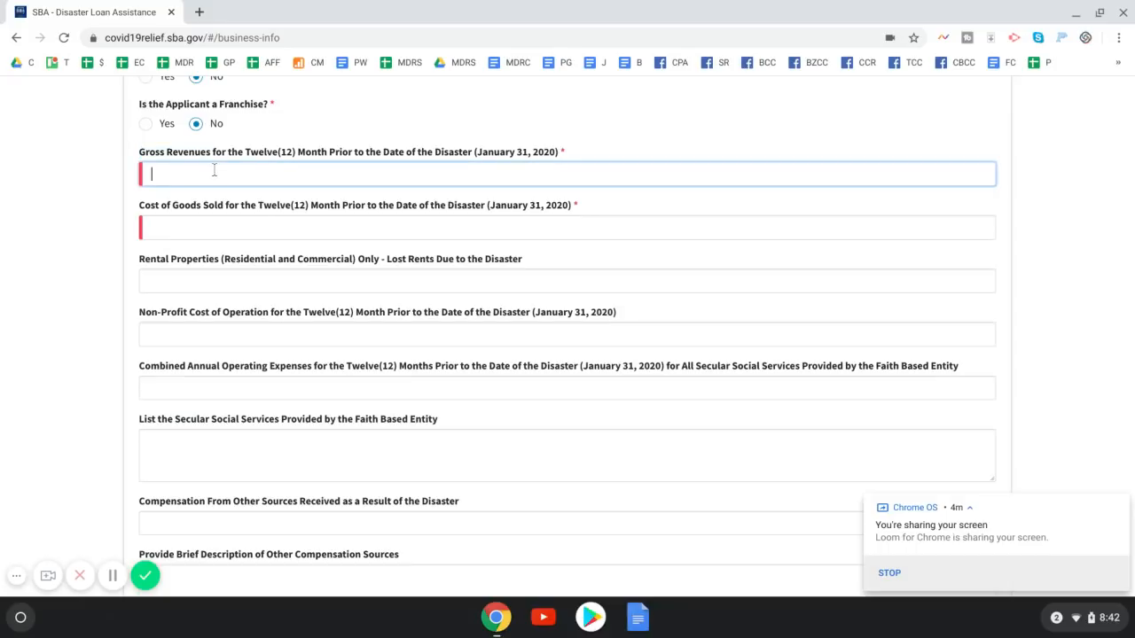
{"action": "type", "text": "5000,000"}
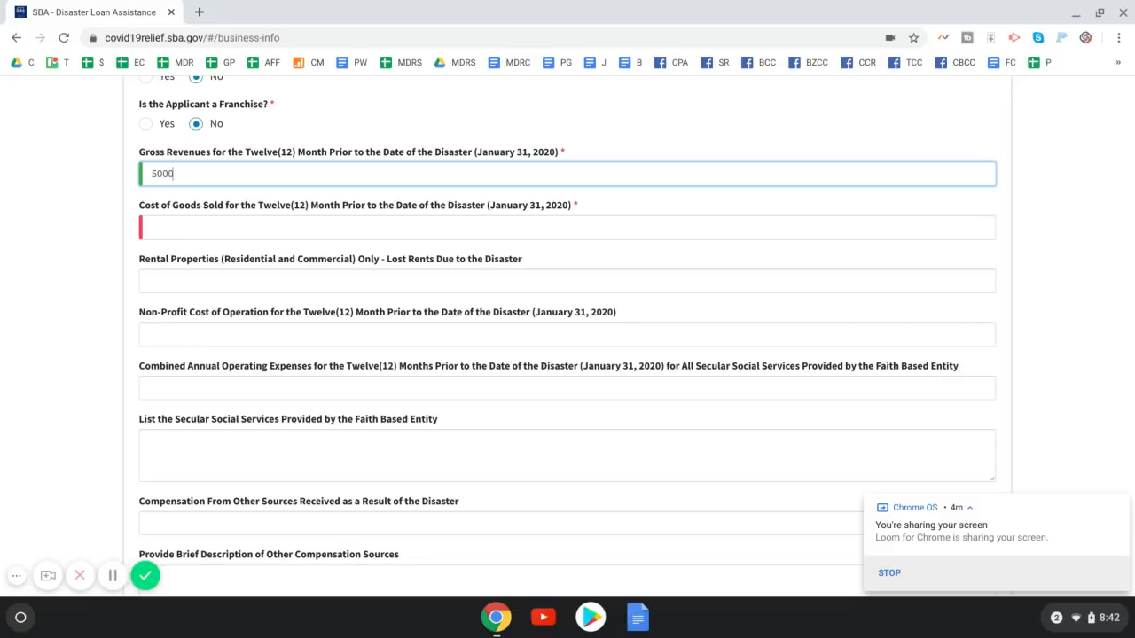
{"action": "left_click", "coordinate": [214, 226]}
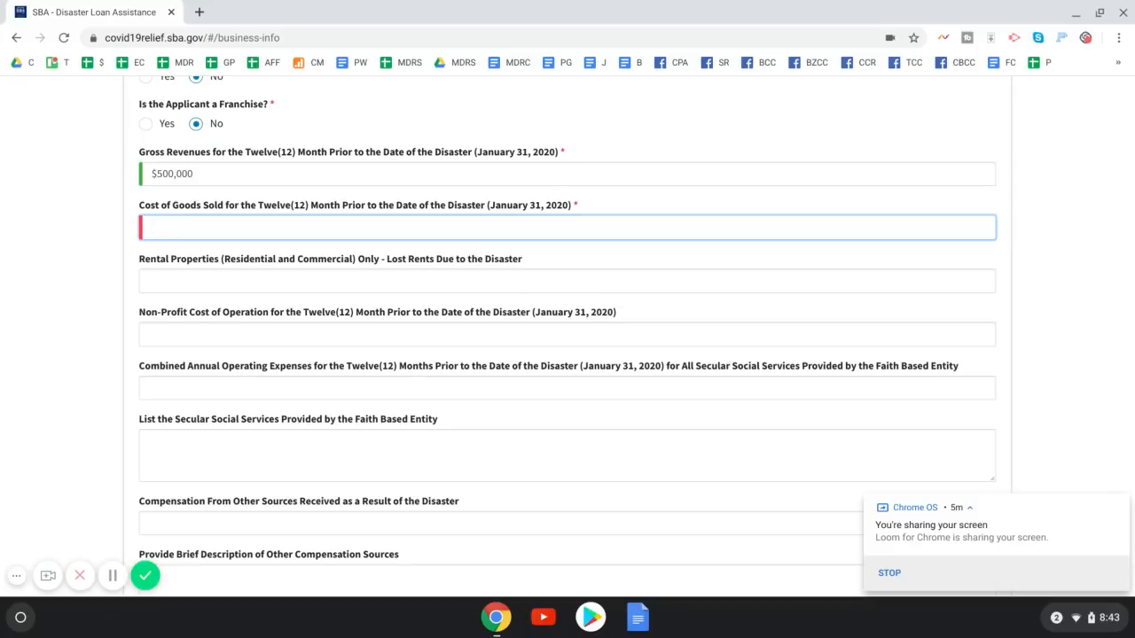
{"action": "type", "text": "0"}
{"action": "scroll", "coordinate": [156, 207], "scroll_direction": "down", "scroll_amount": 2}
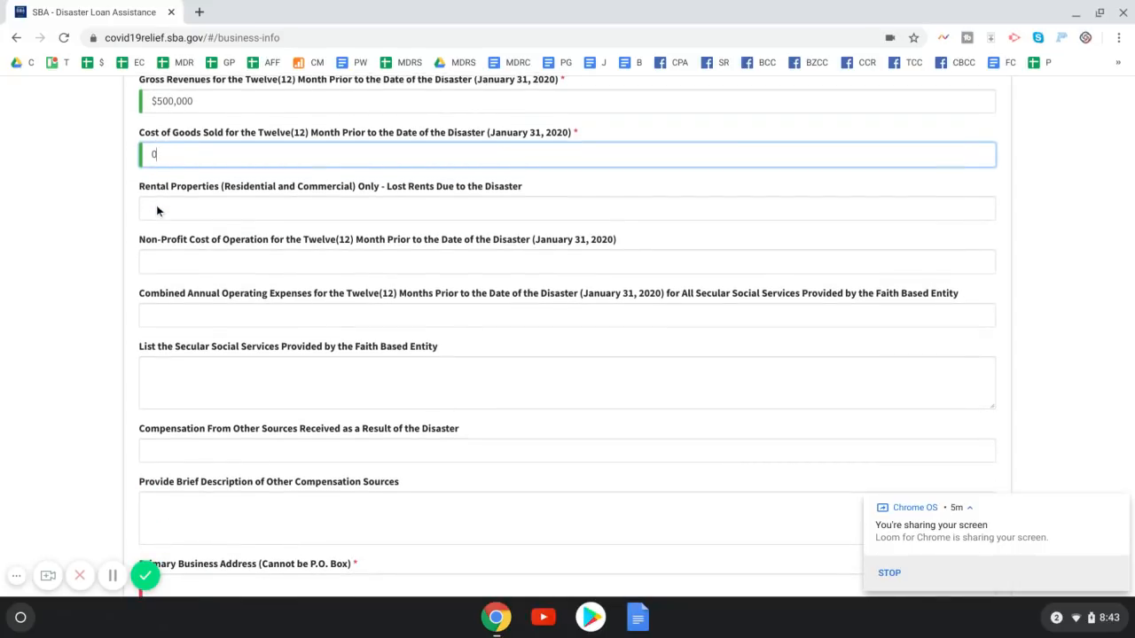
{"action": "scroll", "coordinate": [156, 204], "scroll_direction": "up", "scroll_amount": 1}
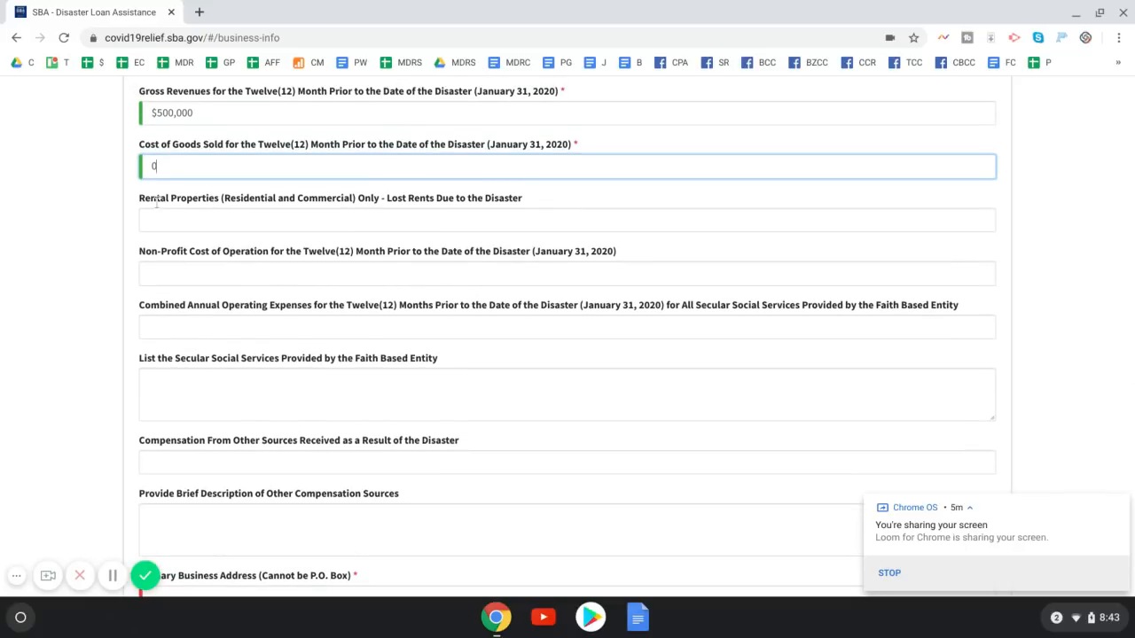
{"action": "left_click", "coordinate": [183, 117]}
{"action": "left_click", "coordinate": [180, 164]}
{"action": "left_click", "coordinate": [188, 118]}
{"action": "left_click", "coordinate": [182, 169]}
{"action": "left_click", "coordinate": [194, 118]}
{"action": "left_click", "coordinate": [193, 163]}
{"action": "left_click", "coordinate": [197, 117]}
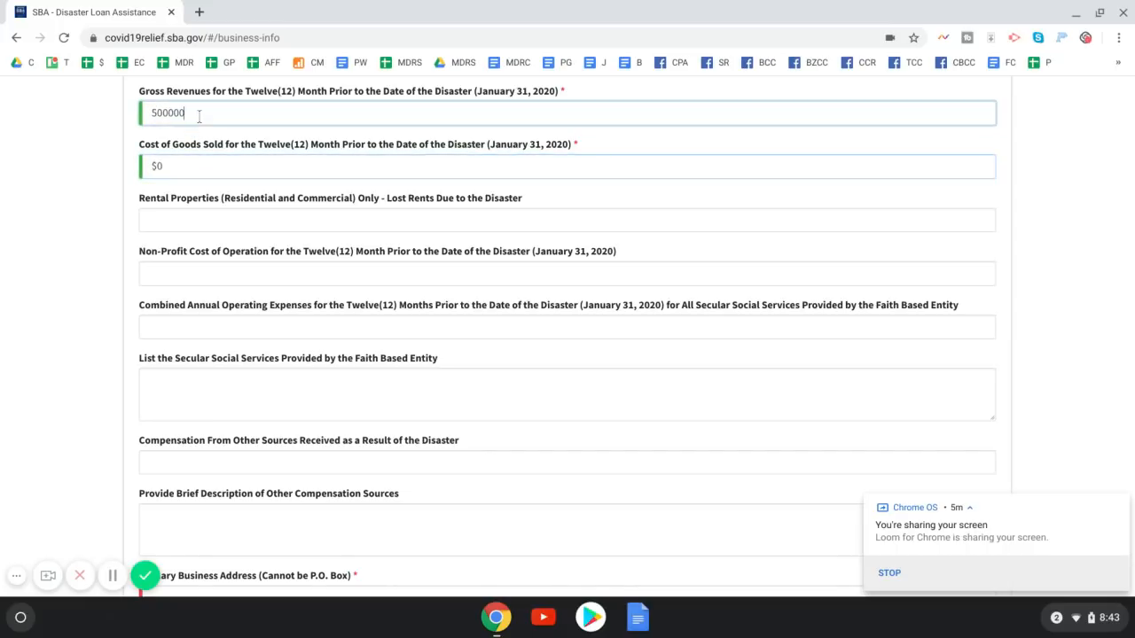
{"action": "left_click", "coordinate": [194, 166]}
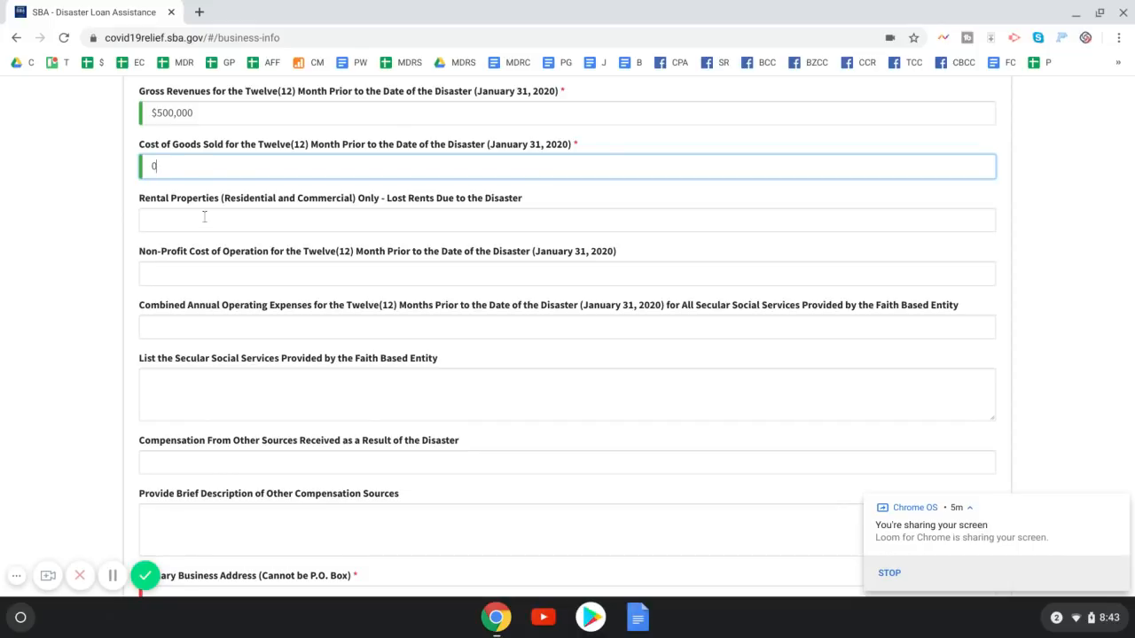
{"action": "key", "text": "Tab"}
{"action": "key", "text": "Tab"}
{"action": "key", "text": "Tab"}
{"action": "key", "text": "Tab"}
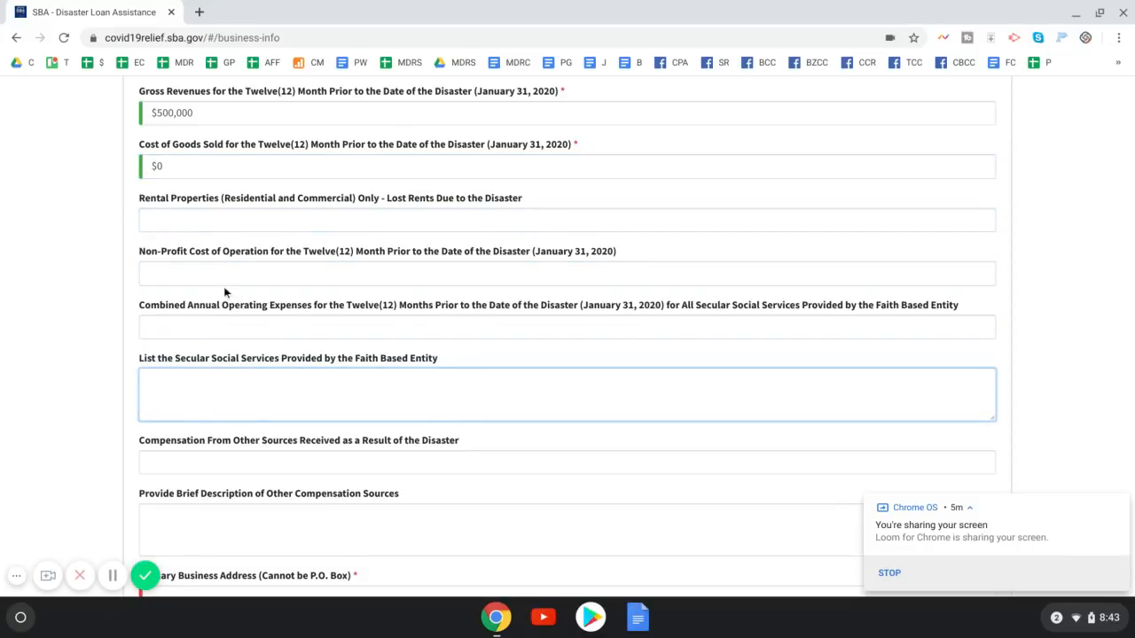
Review the optional lost rents, non-profit cost and combined operating expense fields, leaving them blank
{"action": "left_click", "coordinate": [210, 223]}
{"action": "left_click", "coordinate": [204, 276]}
{"action": "left_click", "coordinate": [197, 326]}
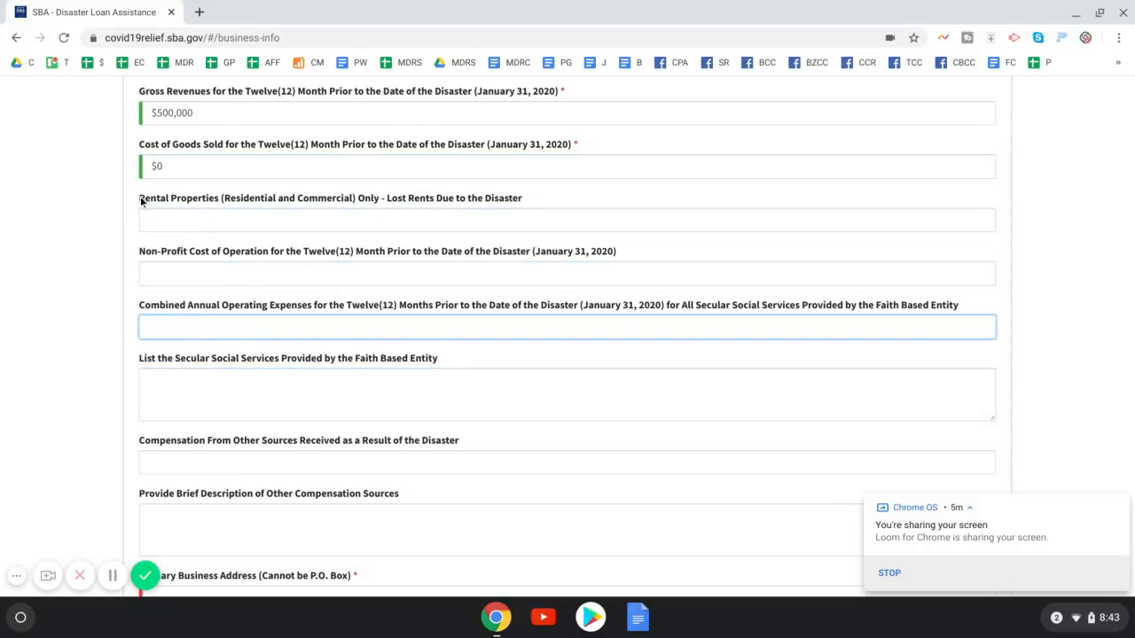
{"action": "left_click_drag", "start_coordinate": [140, 201], "coordinate": [197, 205]}
{"action": "left_click_drag", "start_coordinate": [139, 252], "coordinate": [182, 253]}
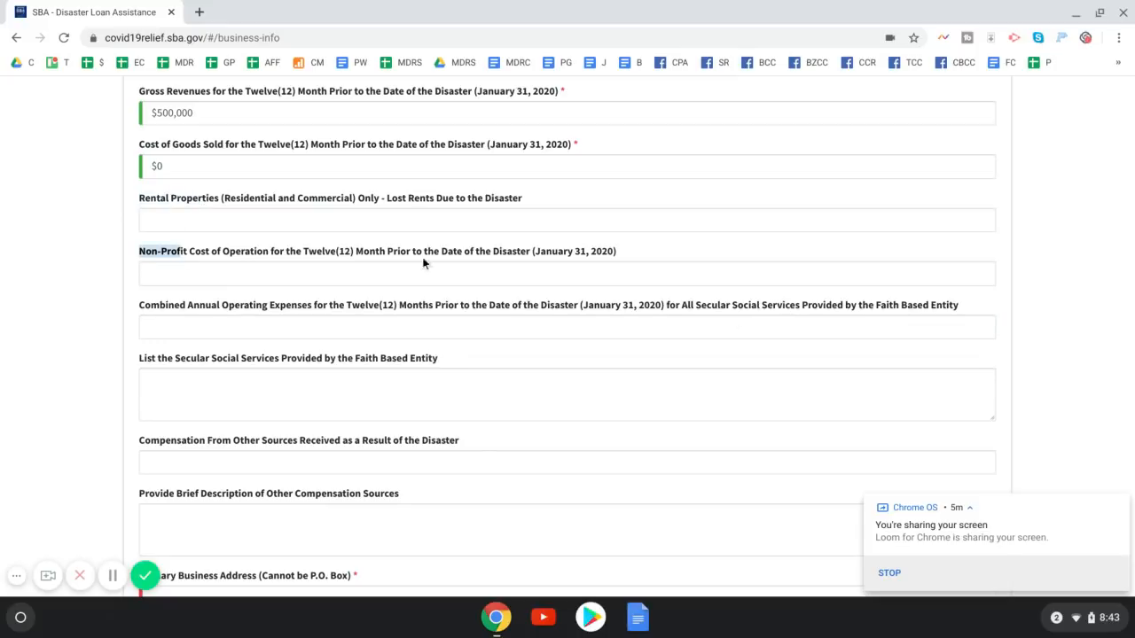
{"action": "left_click_drag", "start_coordinate": [872, 305], "coordinate": [1001, 307]}
{"action": "left_click_drag", "start_coordinate": [451, 367], "coordinate": [357, 358]}
Look over the other-compensation amount and description fields, leaving them empty
{"action": "scroll", "coordinate": [363, 331], "scroll_direction": "down", "scroll_amount": 1}
{"action": "scroll", "coordinate": [369, 333], "scroll_direction": "down", "scroll_amount": 3}
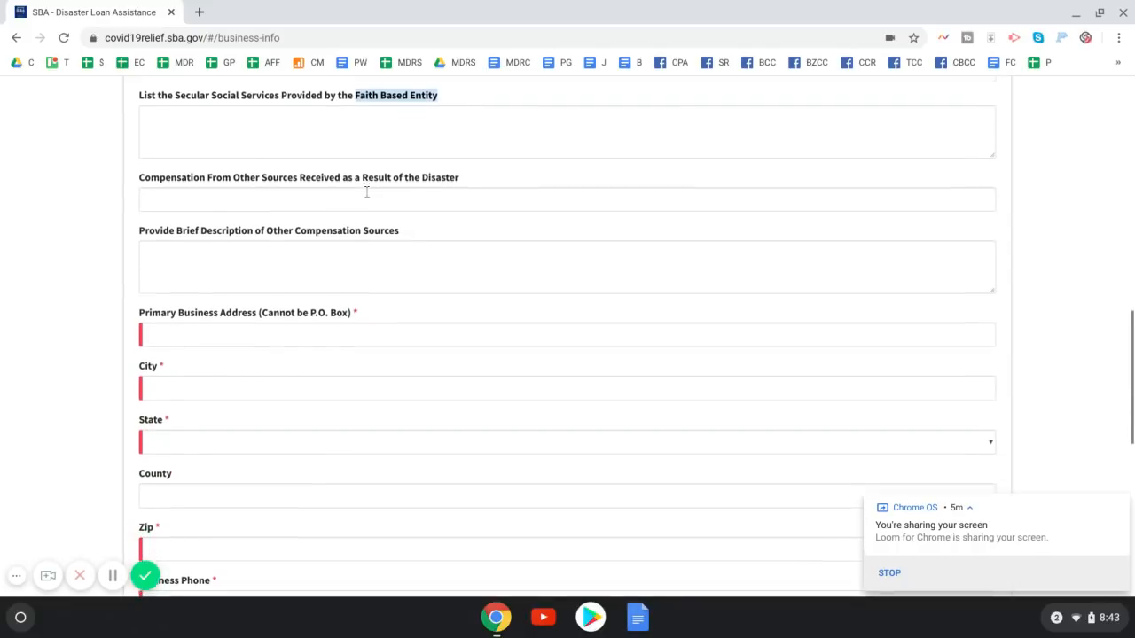
{"action": "scroll", "coordinate": [369, 193], "scroll_direction": "down", "scroll_amount": 1}
{"action": "scroll", "coordinate": [368, 192], "scroll_direction": "down", "scroll_amount": 1}
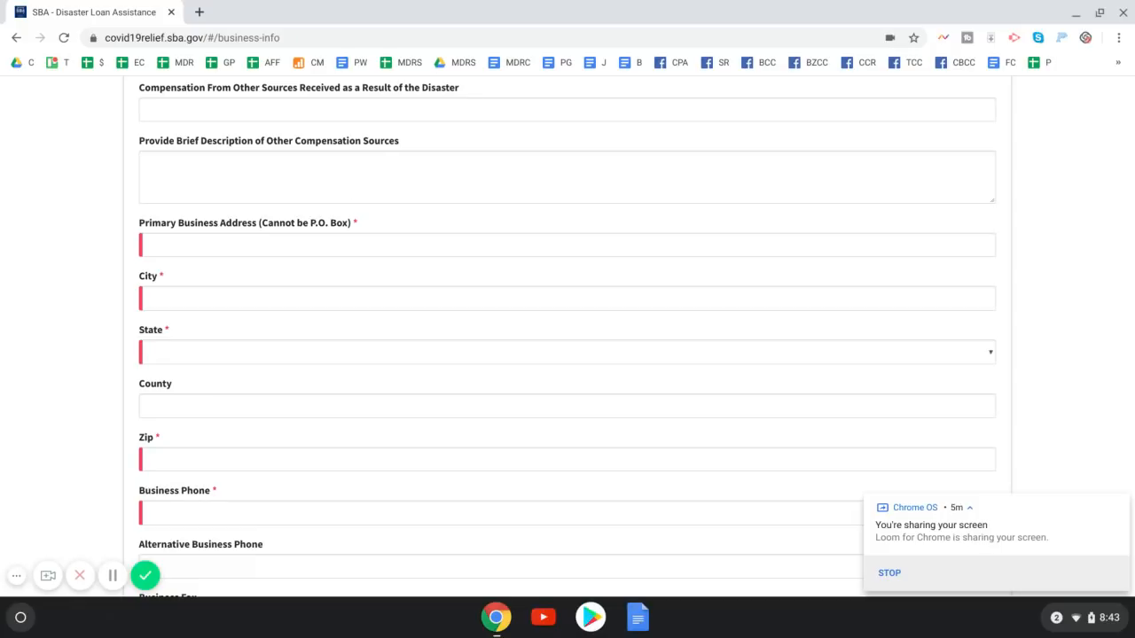
{"action": "left_click", "coordinate": [321, 112]}
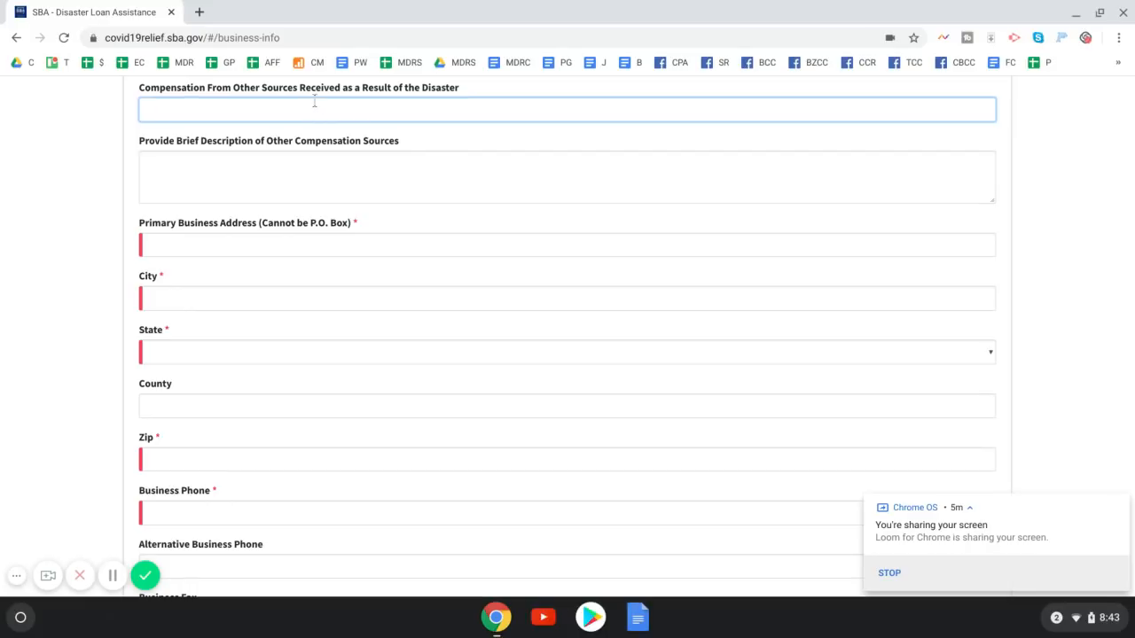
{"action": "left_click", "coordinate": [314, 171]}
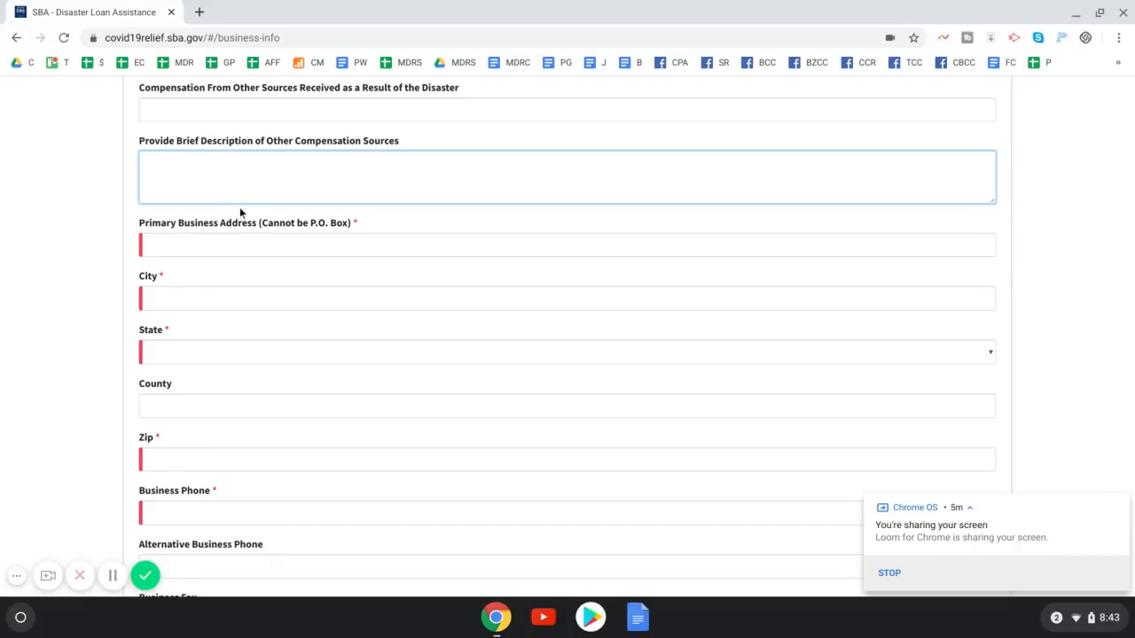
{"action": "scroll", "coordinate": [241, 204], "scroll_direction": "down", "scroll_amount": 1}
{"action": "scroll", "coordinate": [243, 200], "scroll_direction": "down", "scroll_amount": 2}
Fill the primary business address from a saved suggestion, autofilling city, state and zip
{"action": "left_click", "coordinate": [293, 205]}
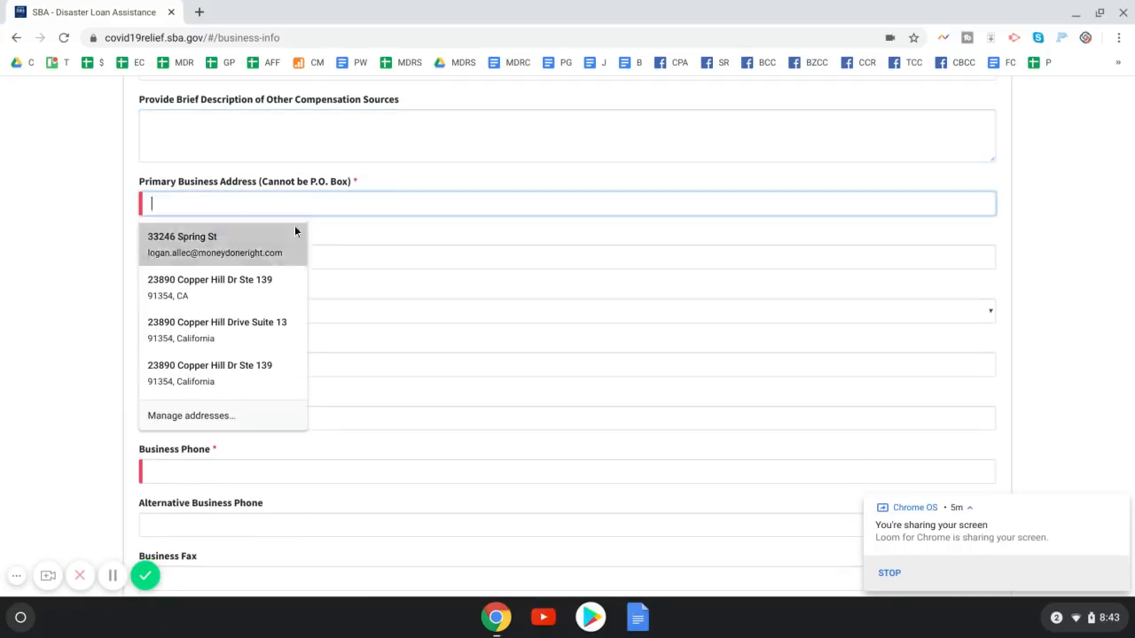
{"action": "left_click", "coordinate": [88, 185]}
{"action": "scroll", "coordinate": [89, 186], "scroll_direction": "down", "scroll_amount": 2}
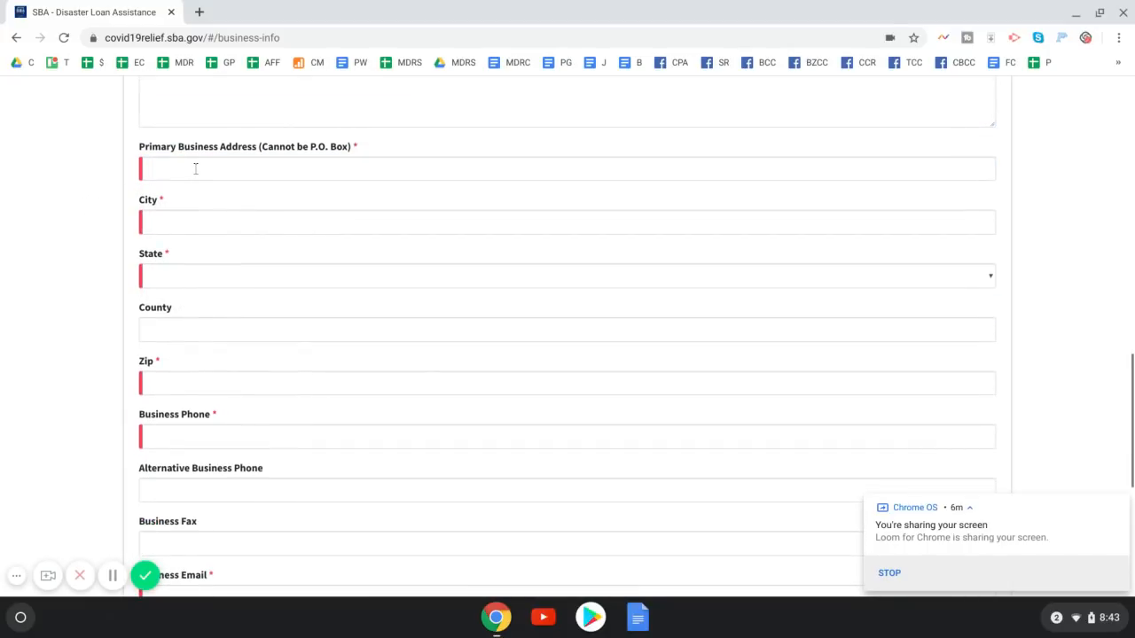
{"action": "left_click", "coordinate": [195, 168]}
{"action": "key", "text": "Down"}
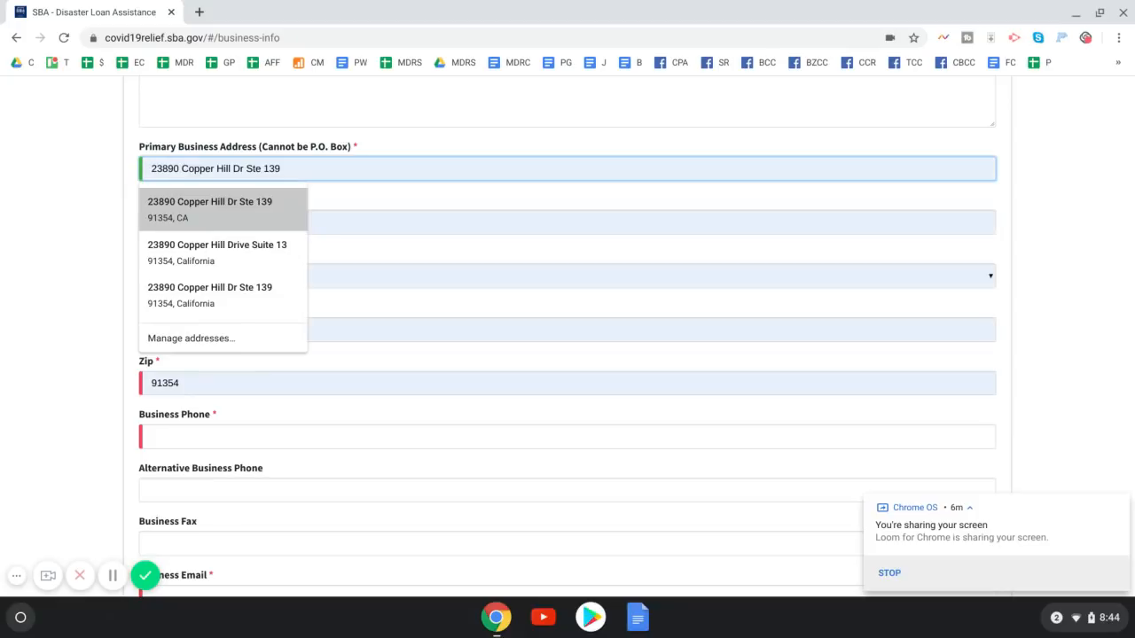
{"action": "key", "text": "Tab"}
{"action": "scroll", "coordinate": [273, 208], "scroll_direction": "down", "scroll_amount": 3}
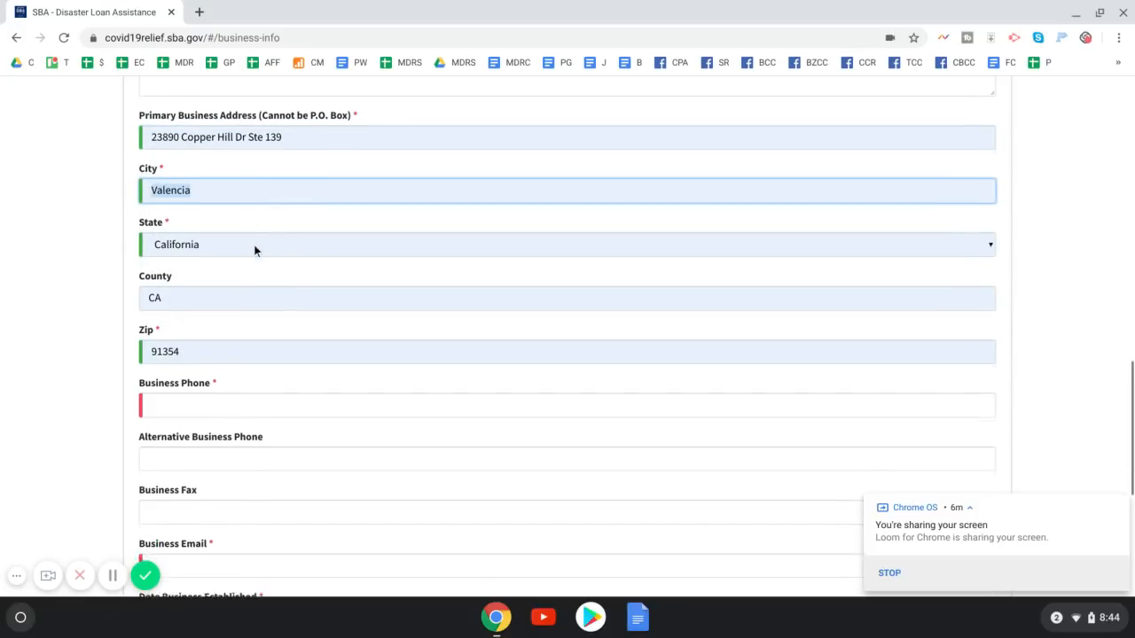
Enter the business and alternative phone numbers and the business e-mail address
{"action": "left_click", "coordinate": [225, 365]}
{"action": "type", "text": "999)"}
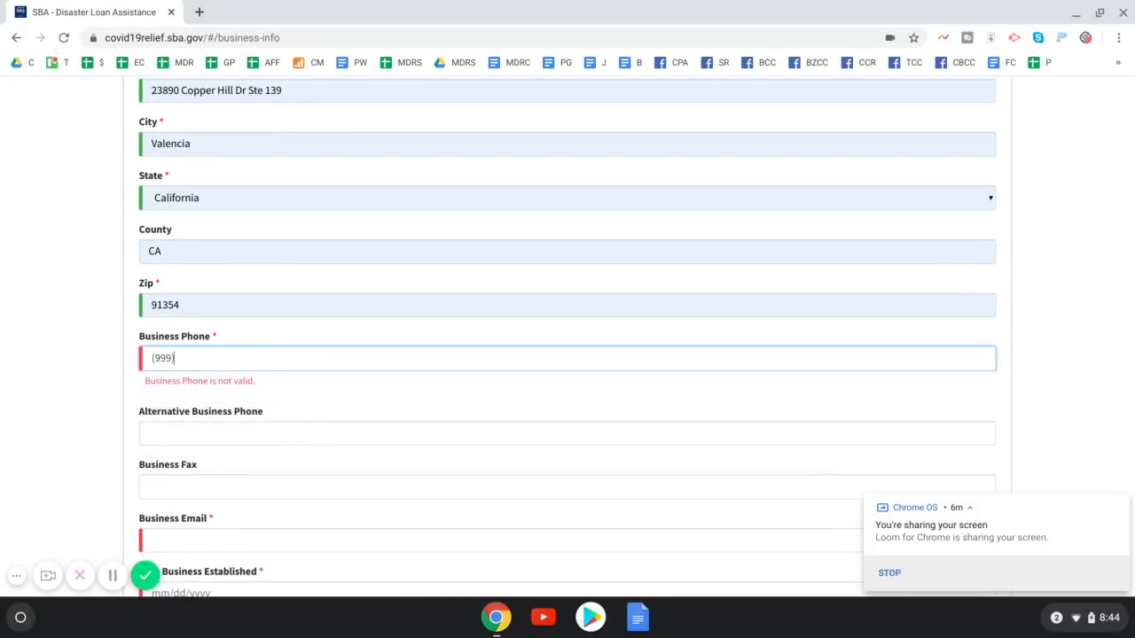
{"action": "type", "text": "-999-9999"}
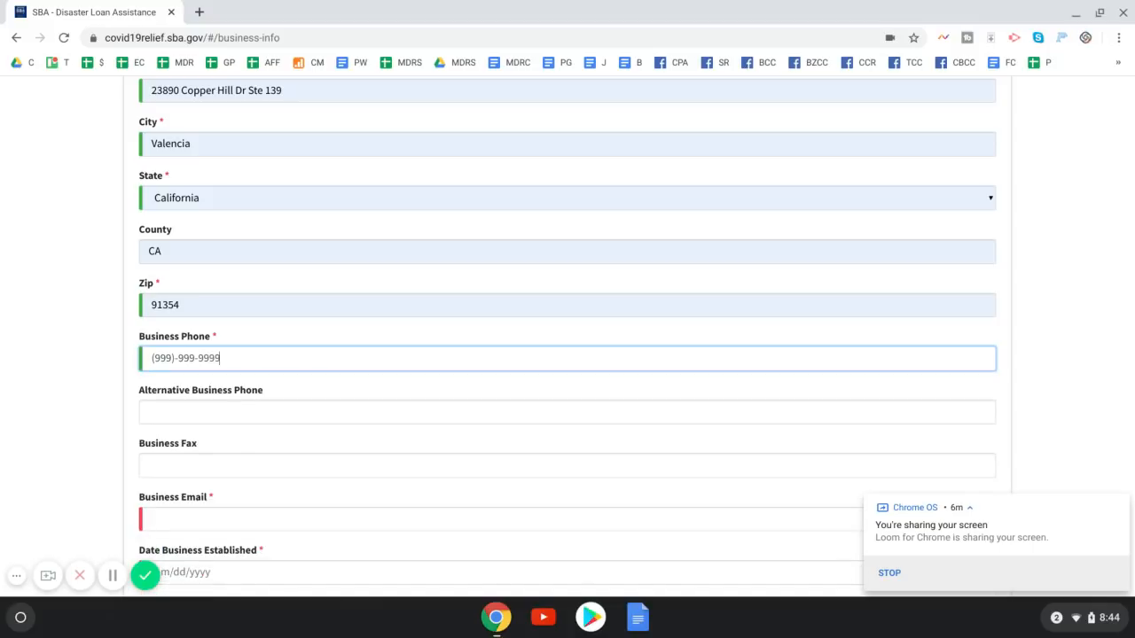
{"action": "left_click", "coordinate": [221, 407]}
{"action": "type", "text": "999)-999-9999"}
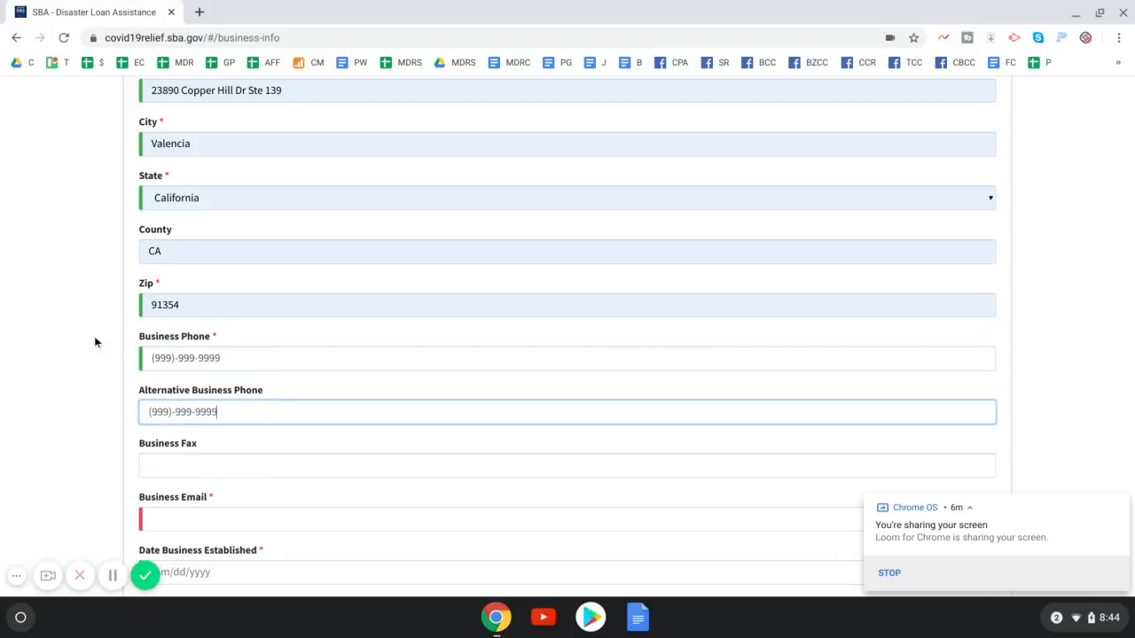
{"action": "scroll", "coordinate": [98, 344], "scroll_direction": "down", "scroll_amount": 3}
{"action": "left_click", "coordinate": [189, 404]}
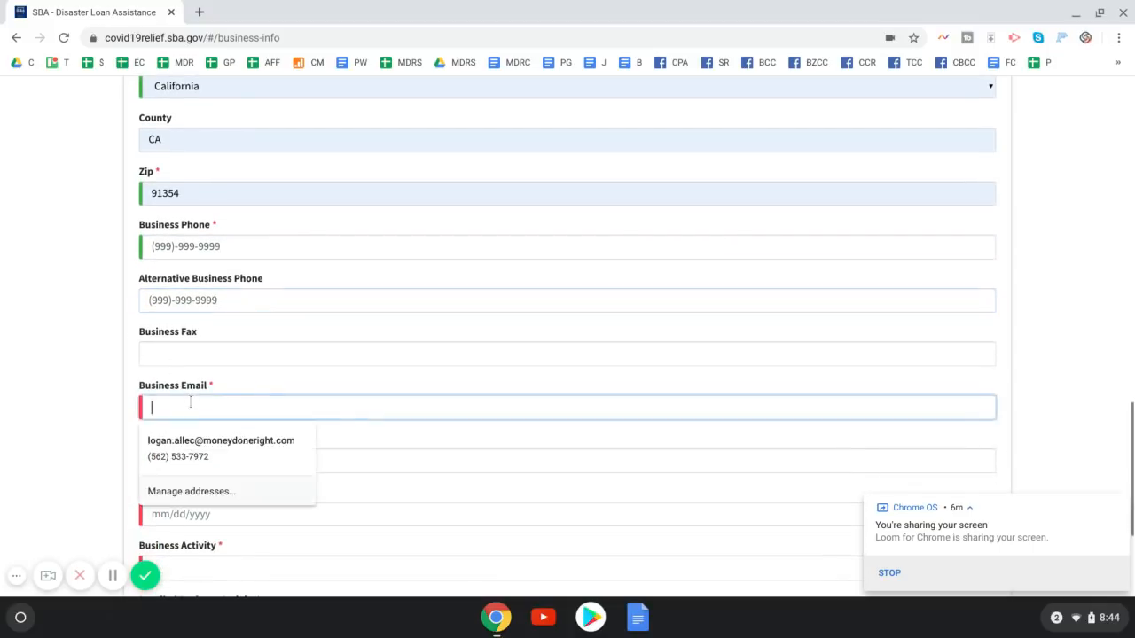
{"action": "scroll", "coordinate": [201, 379], "scroll_direction": "down", "scroll_amount": 2}
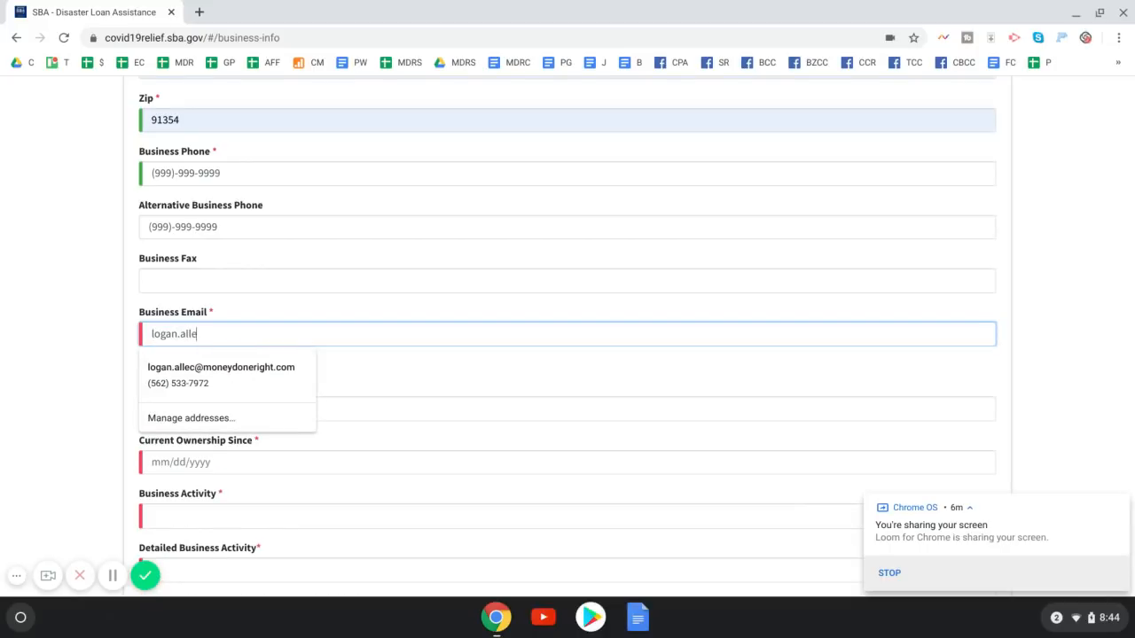
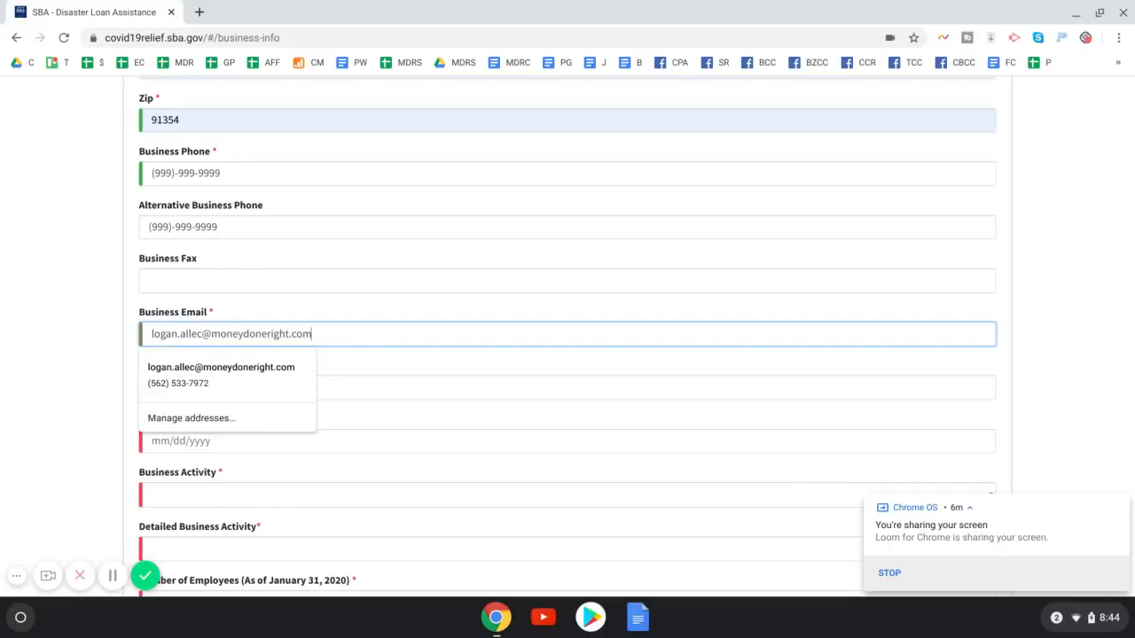
{"action": "left_click", "coordinate": [64, 329]}
{"action": "scroll", "coordinate": [71, 328], "scroll_direction": "down", "scroll_amount": 3}
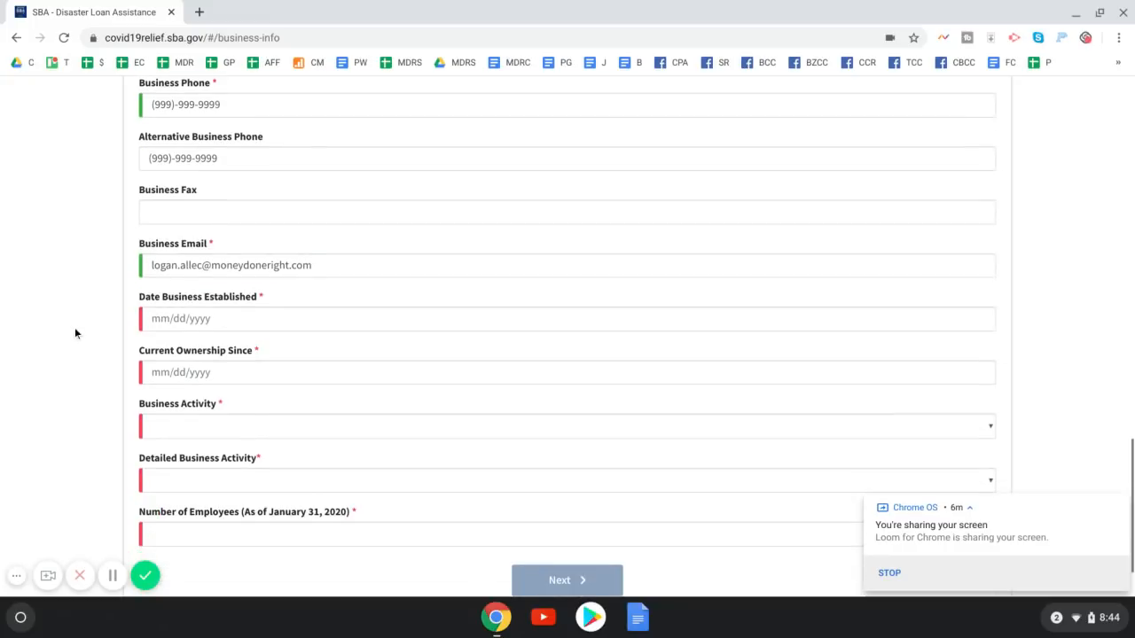
{"action": "scroll", "coordinate": [72, 330], "scroll_direction": "down", "scroll_amount": 1}
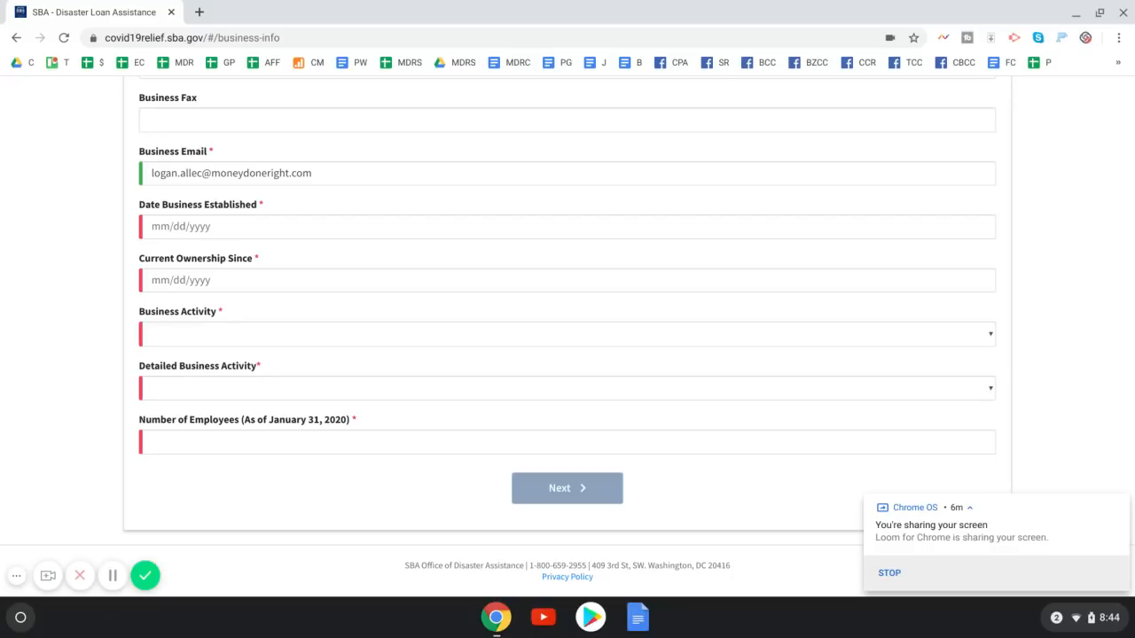
In a new tab, search 'business search' and reach the California SOS business search form
{"action": "left_click", "coordinate": [201, 10]}
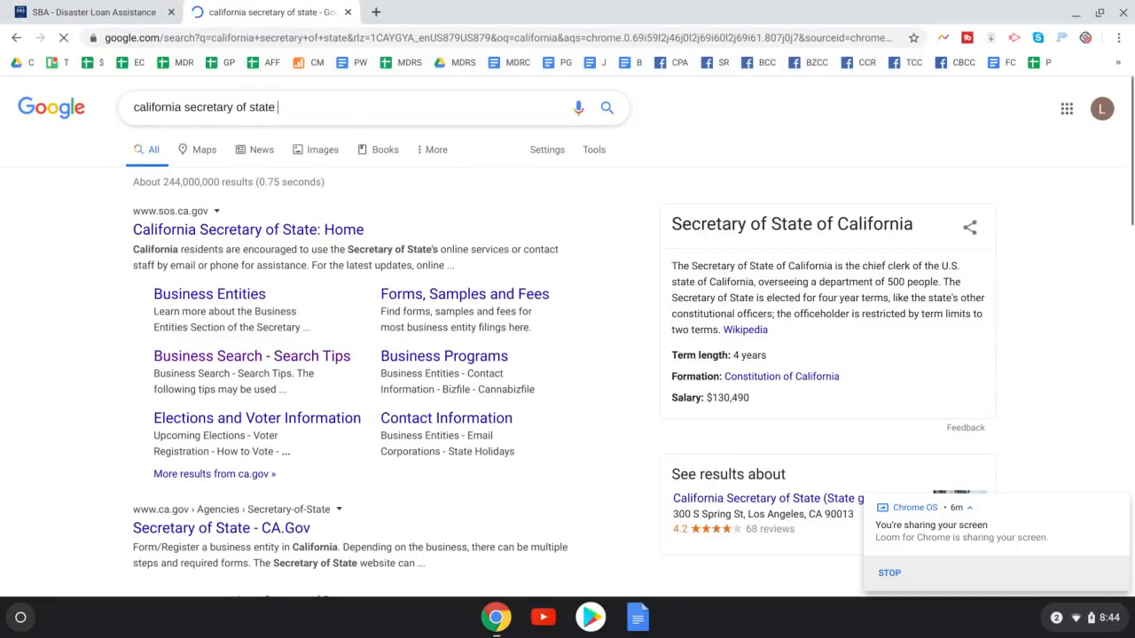
{"action": "type", "text": "business search"}
{"action": "key", "text": "Return"}
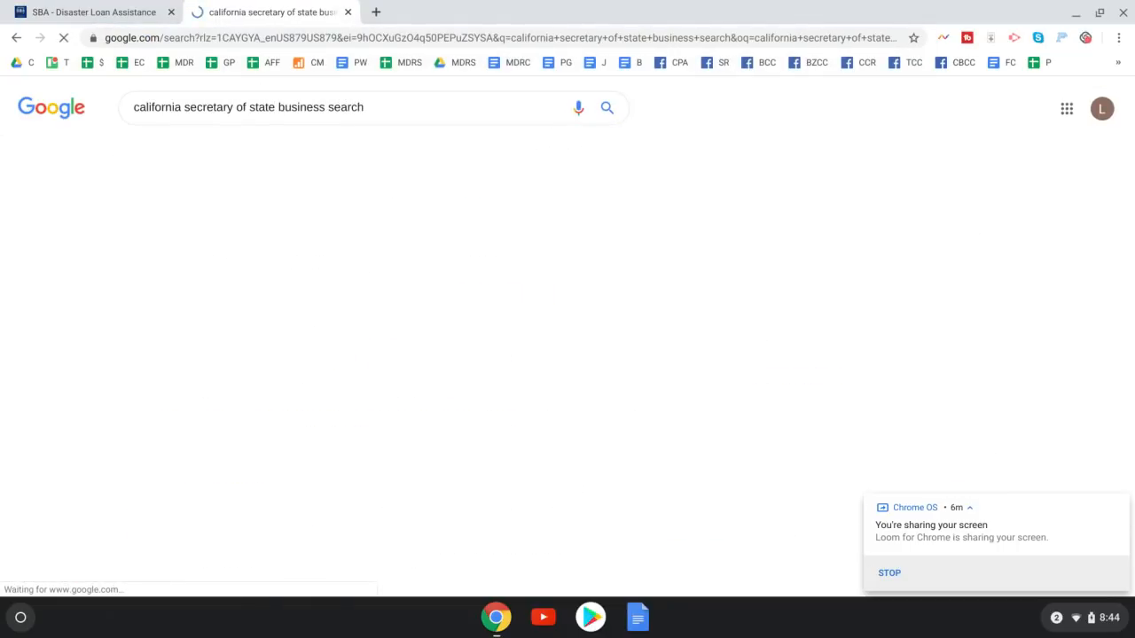
{"action": "left_click", "coordinate": [268, 328]}
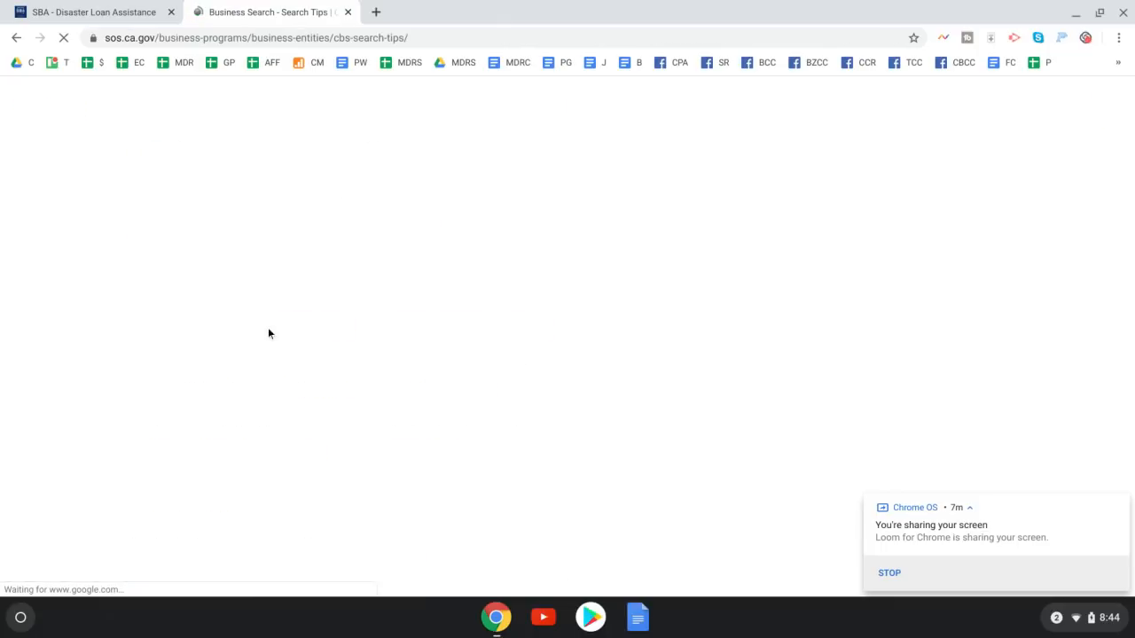
{"action": "scroll", "coordinate": [537, 337], "scroll_direction": "down", "scroll_amount": 3}
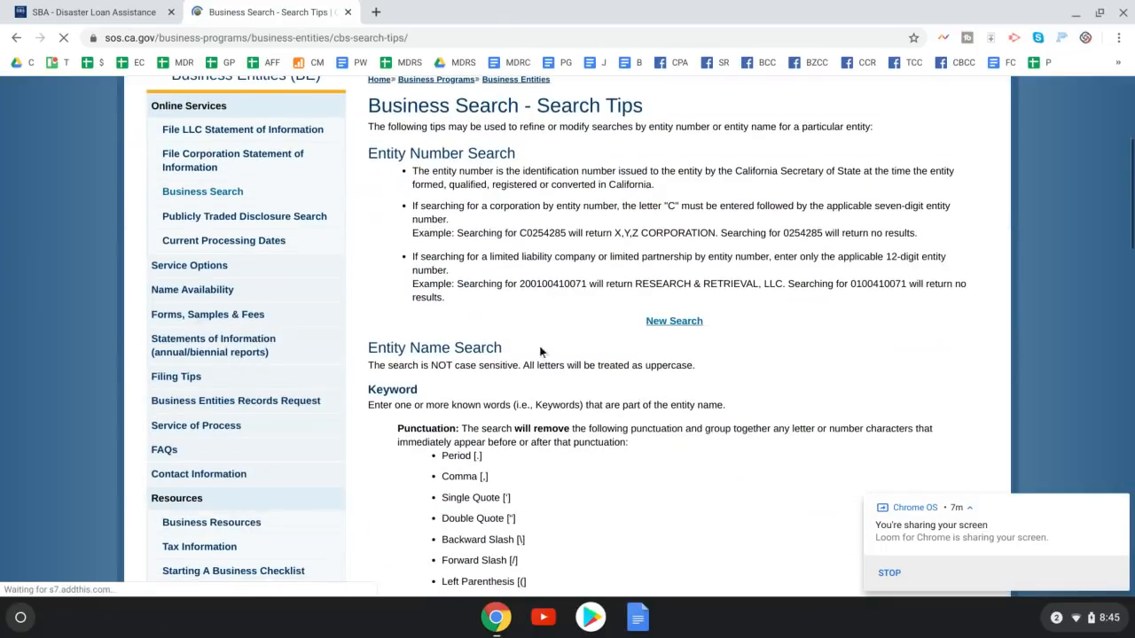
{"action": "left_click", "coordinate": [674, 321]}
{"action": "scroll", "coordinate": [482, 421], "scroll_direction": "down", "scroll_amount": 3}
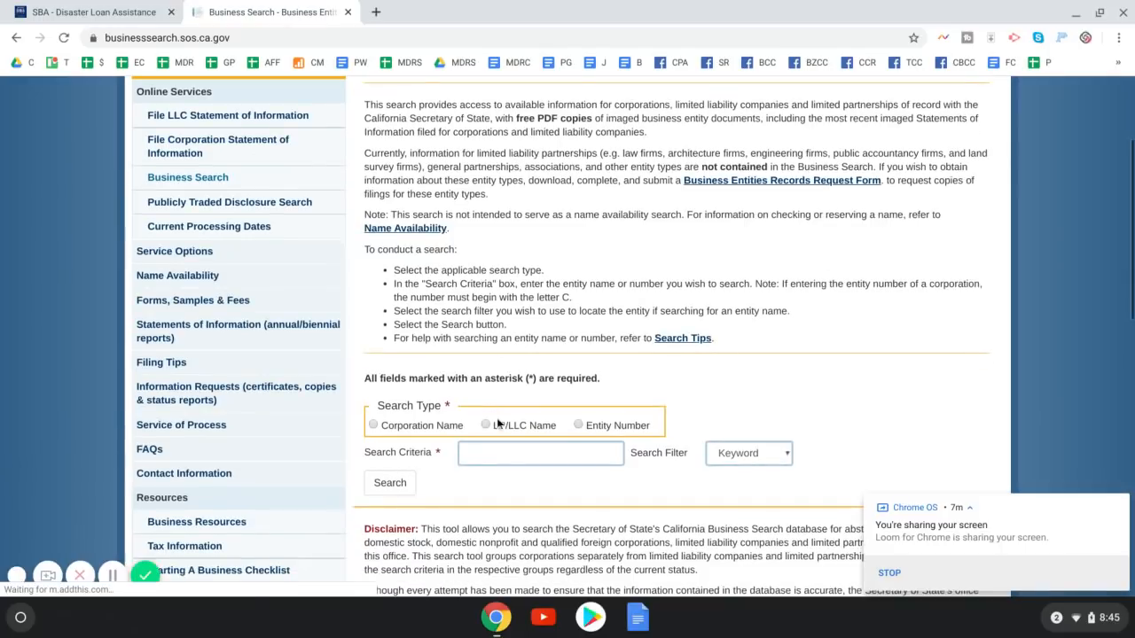
Search LP/LLC names for 'allec media', note the 09/01/2018 registration, and return to the SBA form
{"action": "left_click", "coordinate": [486, 425]}
{"action": "left_click", "coordinate": [486, 450]}
{"action": "type", "text": "allec media"}
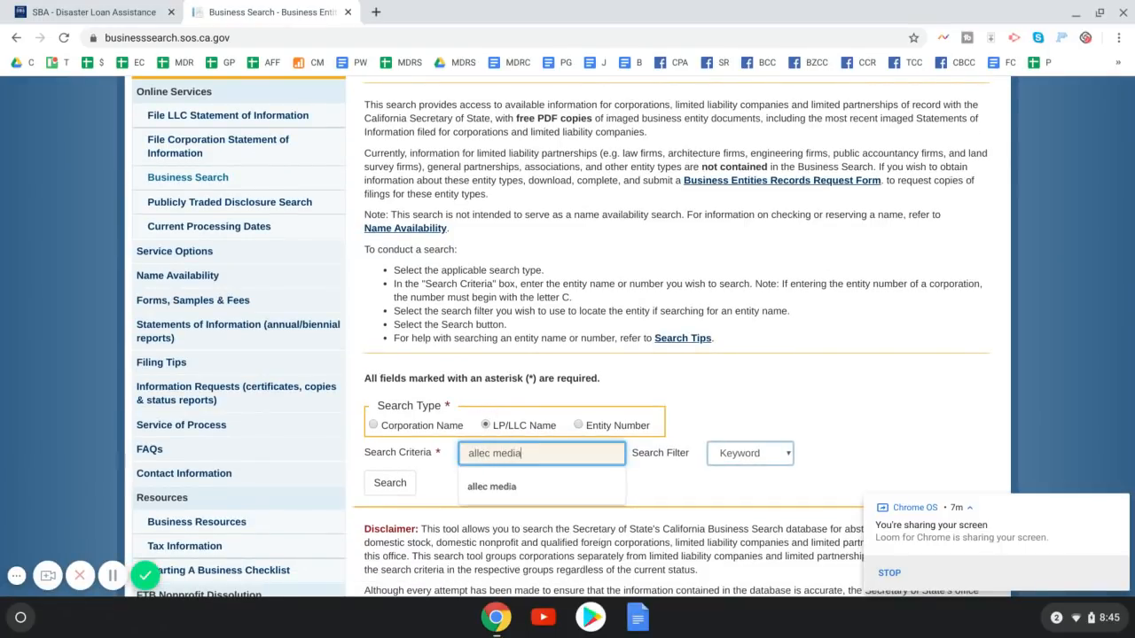
{"action": "key", "text": "Return"}
{"action": "scroll", "coordinate": [510, 446], "scroll_direction": "down", "scroll_amount": 3}
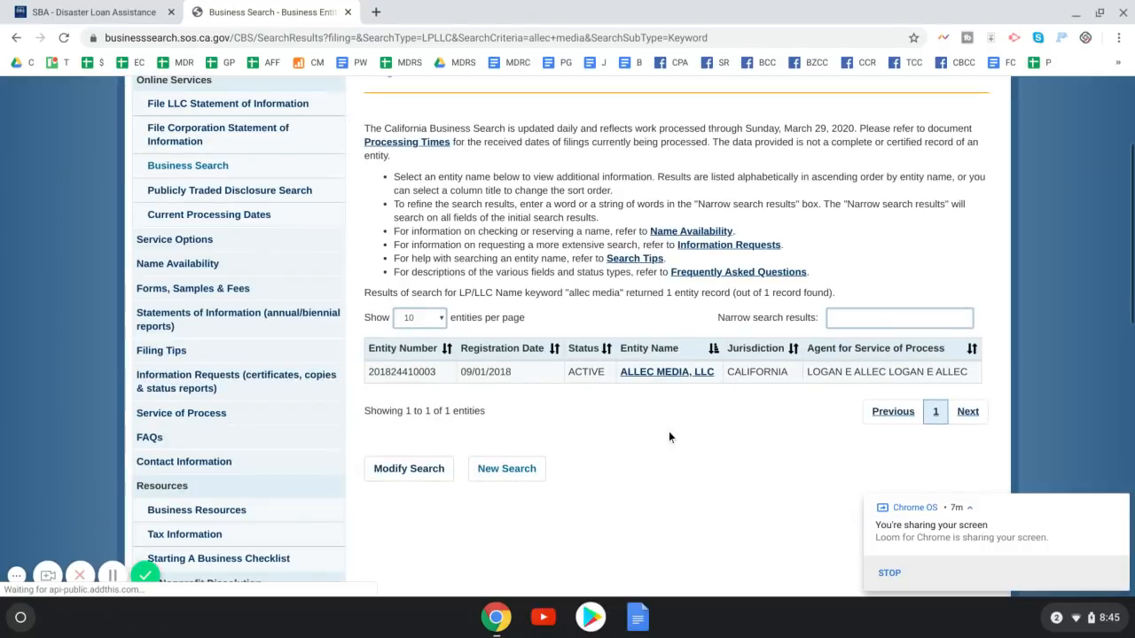
{"action": "left_click_drag", "start_coordinate": [514, 374], "coordinate": [460, 373]}
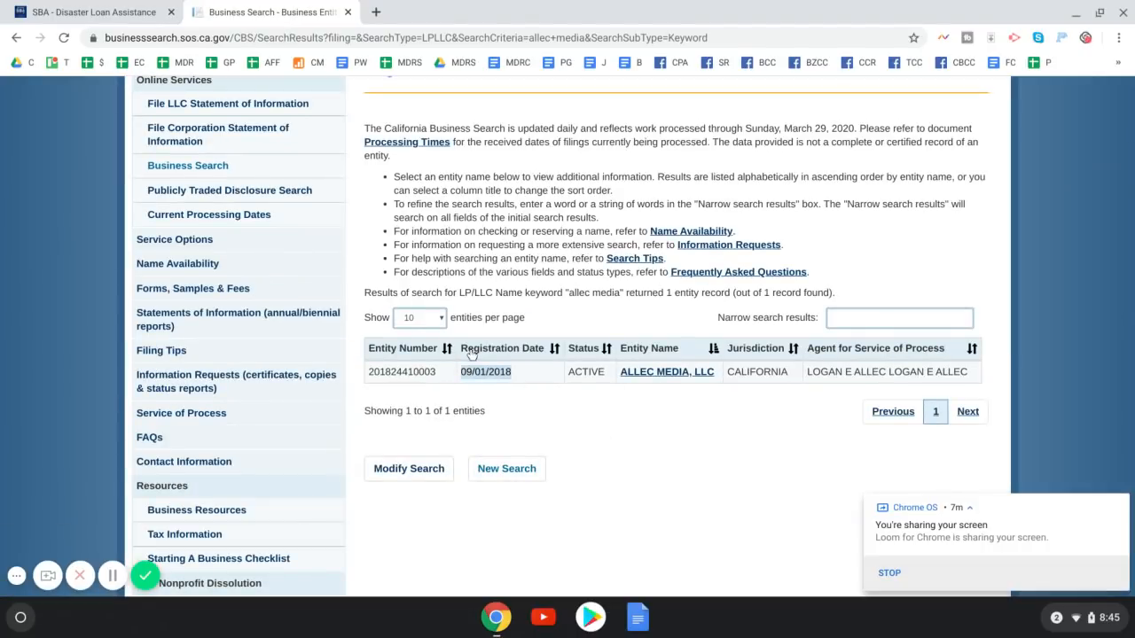
{"action": "left_click", "coordinate": [93, 12]}
{"action": "left_click", "coordinate": [168, 236]}
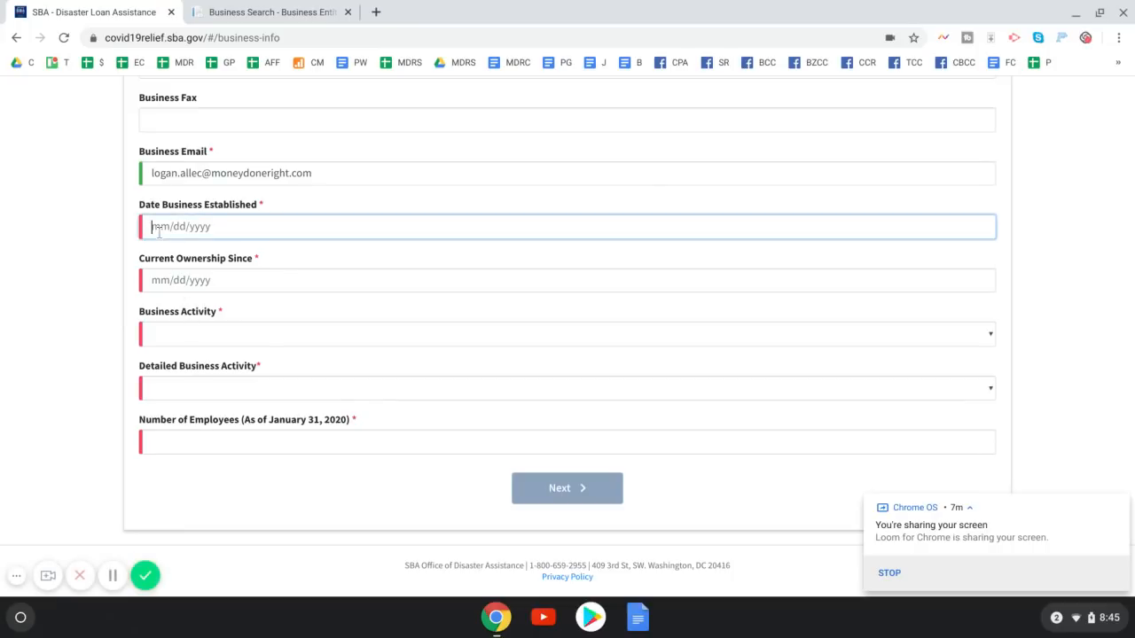
Set Date Business Established and Current Ownership Since both to 09/01/2018
{"action": "type", "text": "09/01/2018"}
{"action": "key", "text": "Tab"}
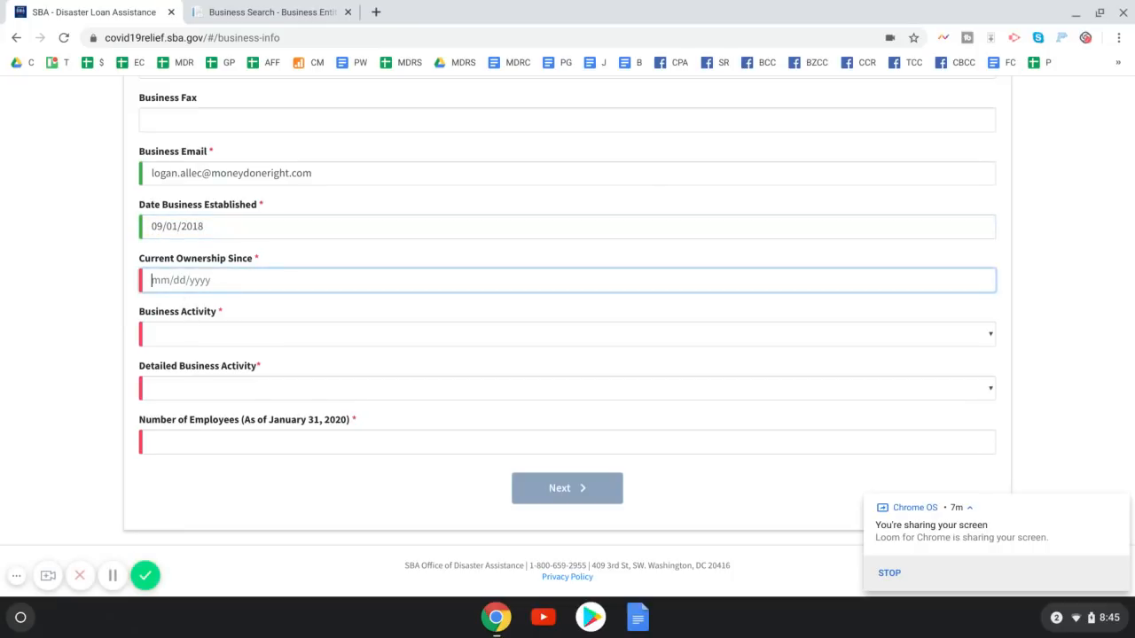
{"action": "type", "text": "09/01/2018"}
Browse the categories in the Business Activity dropdown without choosing one
{"action": "left_click", "coordinate": [163, 333]}
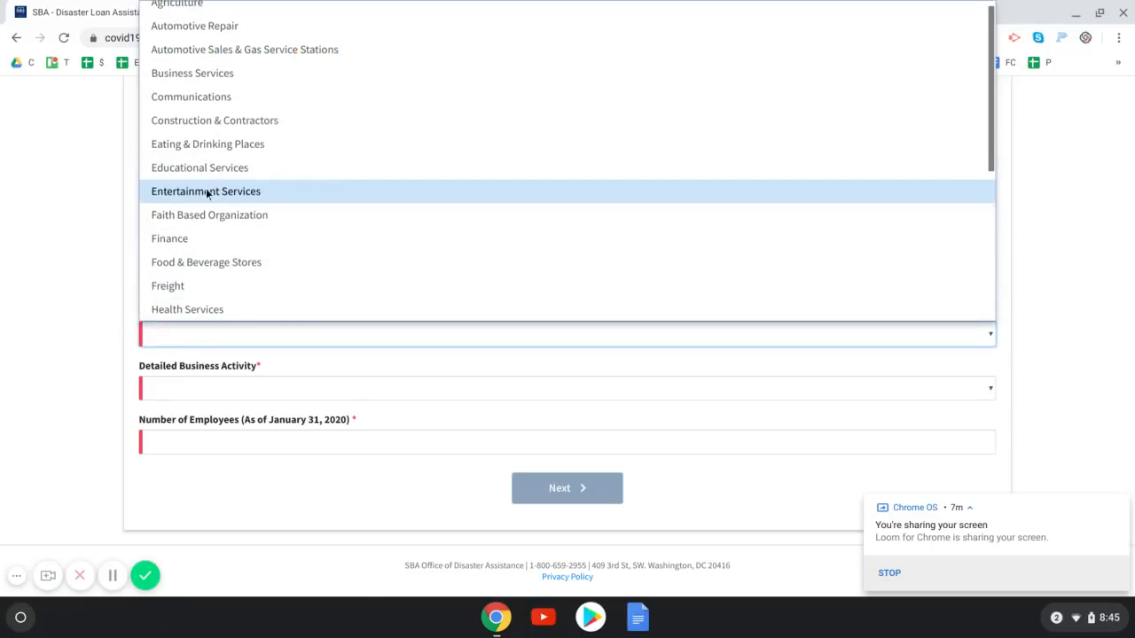
{"action": "scroll", "coordinate": [204, 190], "scroll_direction": "down", "scroll_amount": 3}
{"action": "scroll", "coordinate": [200, 195], "scroll_direction": "up", "scroll_amount": 3}
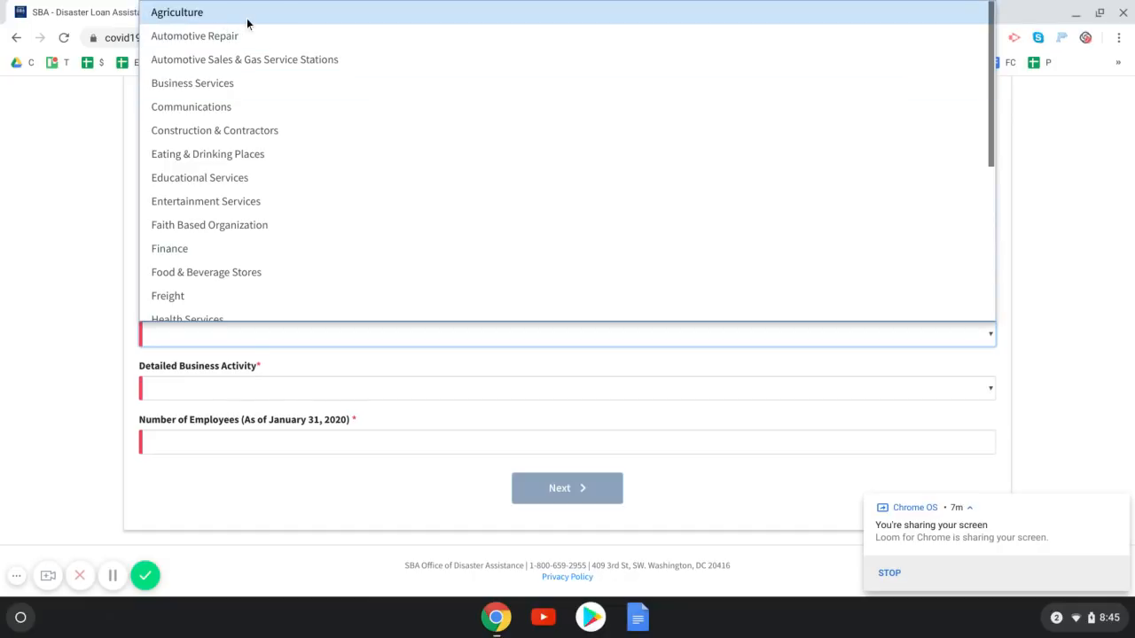
{"action": "scroll", "coordinate": [248, 211], "scroll_direction": "down", "scroll_amount": 4}
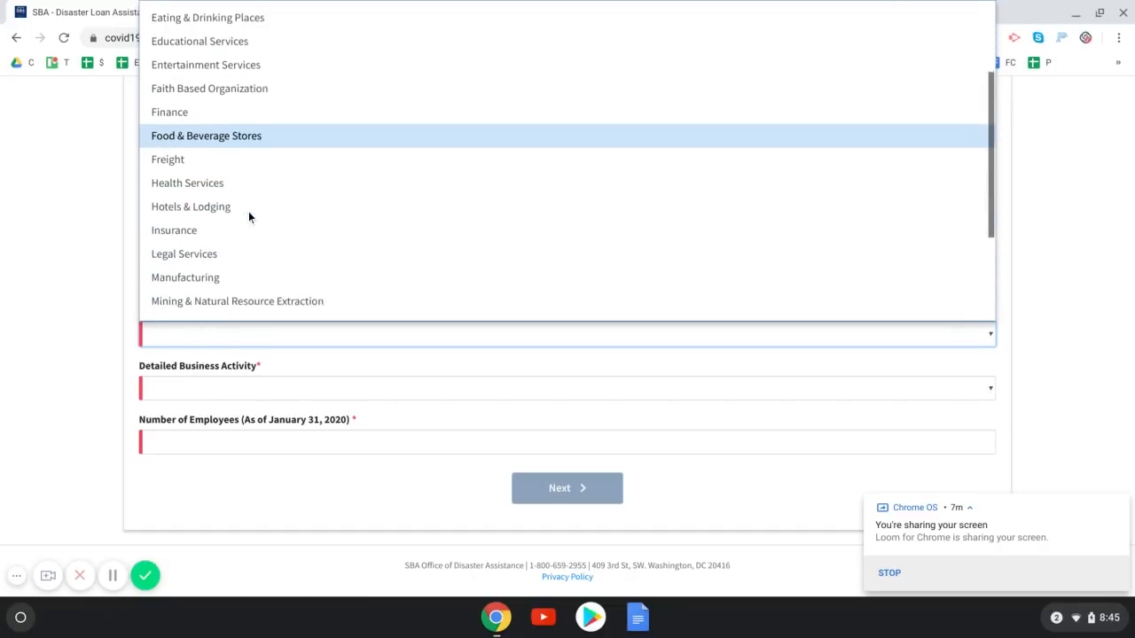
{"action": "scroll", "coordinate": [249, 214], "scroll_direction": "down", "scroll_amount": 2}
{"action": "scroll", "coordinate": [248, 213], "scroll_direction": "down", "scroll_amount": 2}
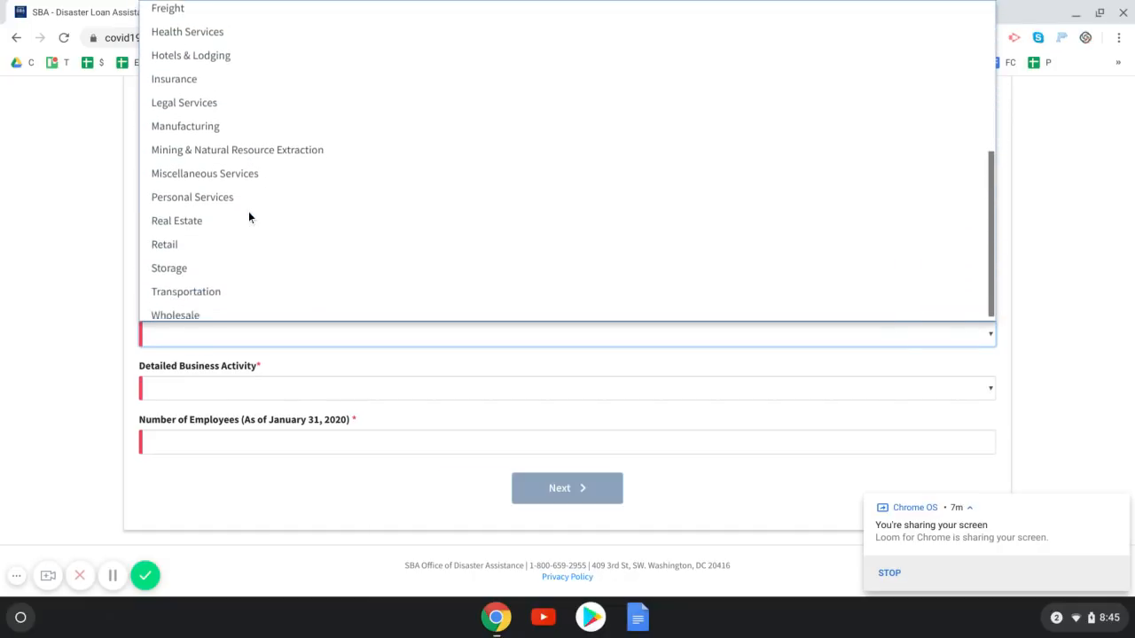
{"action": "scroll", "coordinate": [248, 216], "scroll_direction": "up", "scroll_amount": 8}
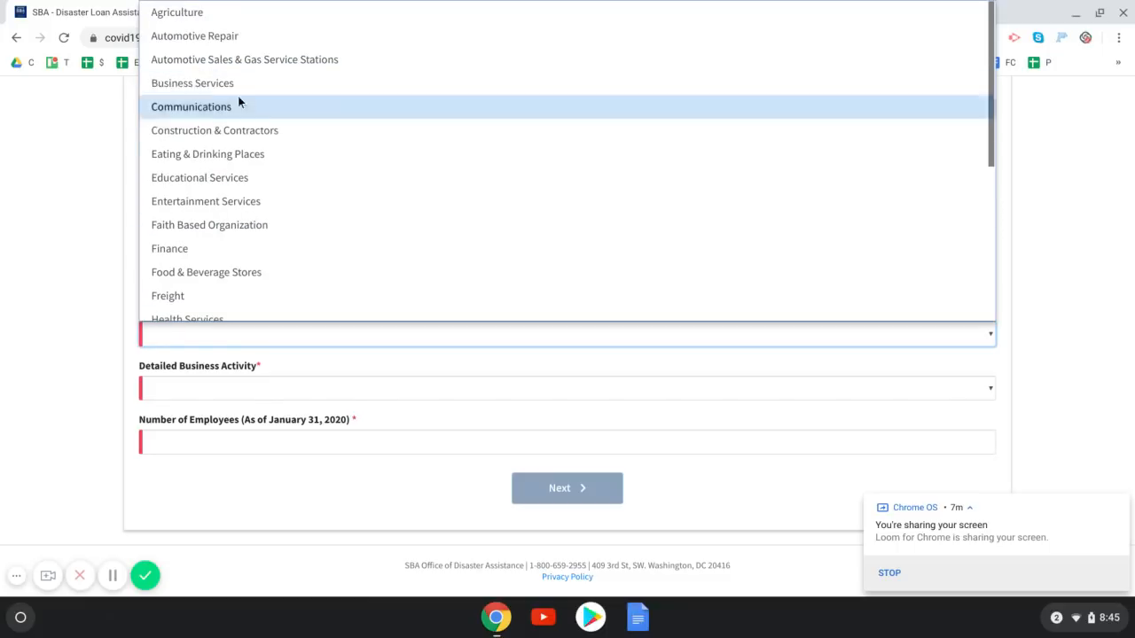
{"action": "scroll", "coordinate": [294, 147], "scroll_direction": "down", "scroll_amount": 3}
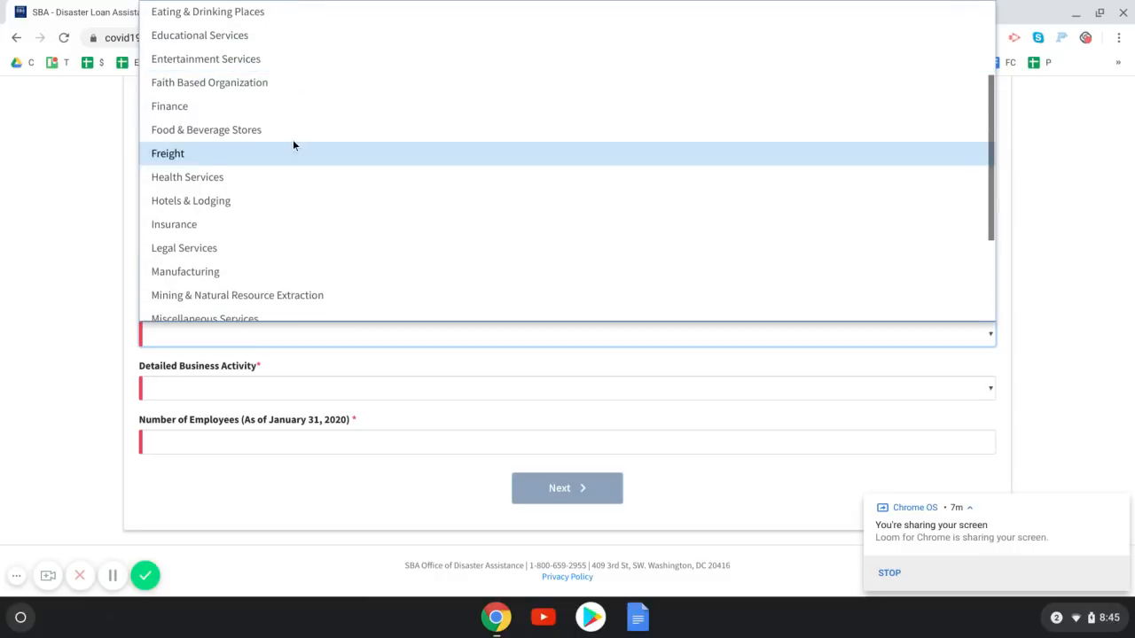
Try Finance, Communications and Educational Services as the business activity while browsing the category list
{"action": "left_click", "coordinate": [238, 107]}
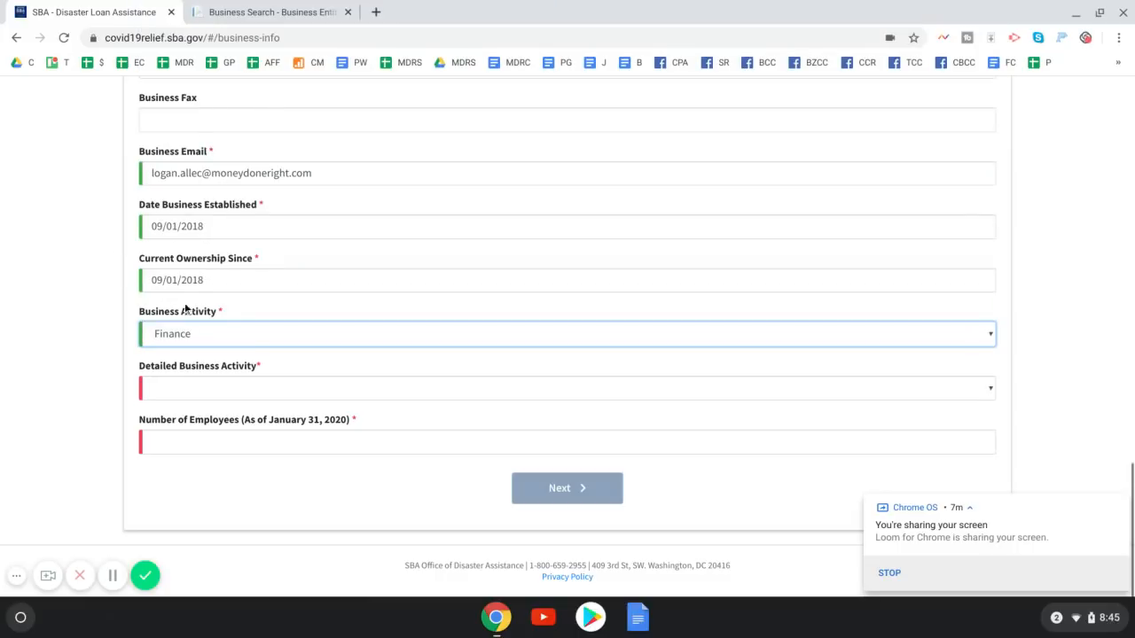
{"action": "left_click", "coordinate": [190, 390]}
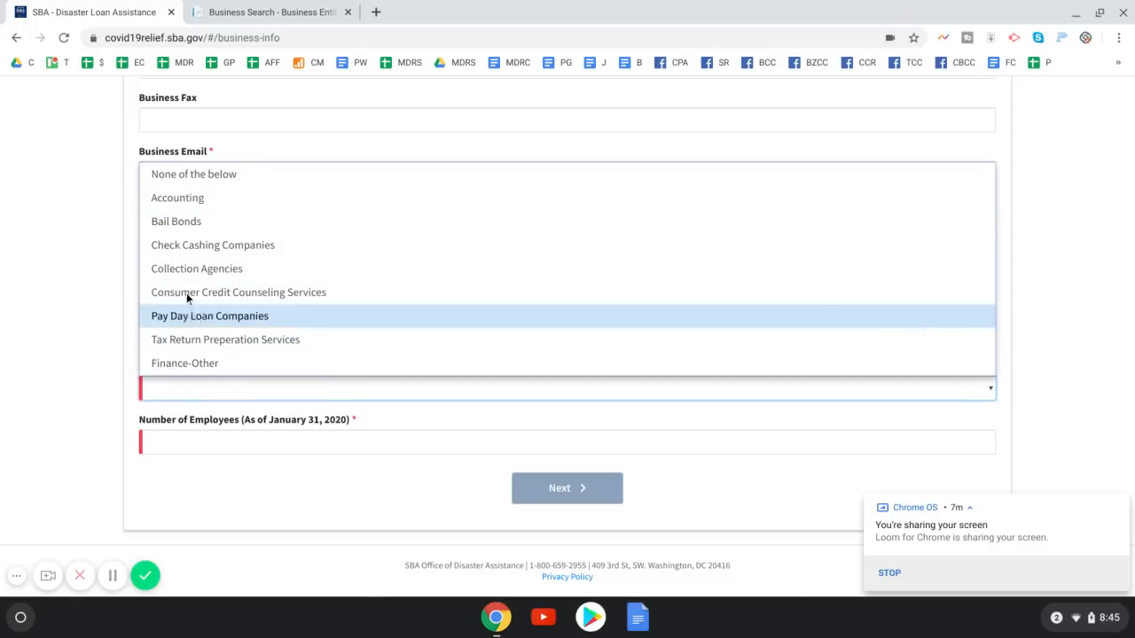
{"action": "left_click", "coordinate": [17, 333]}
{"action": "left_click", "coordinate": [188, 336]}
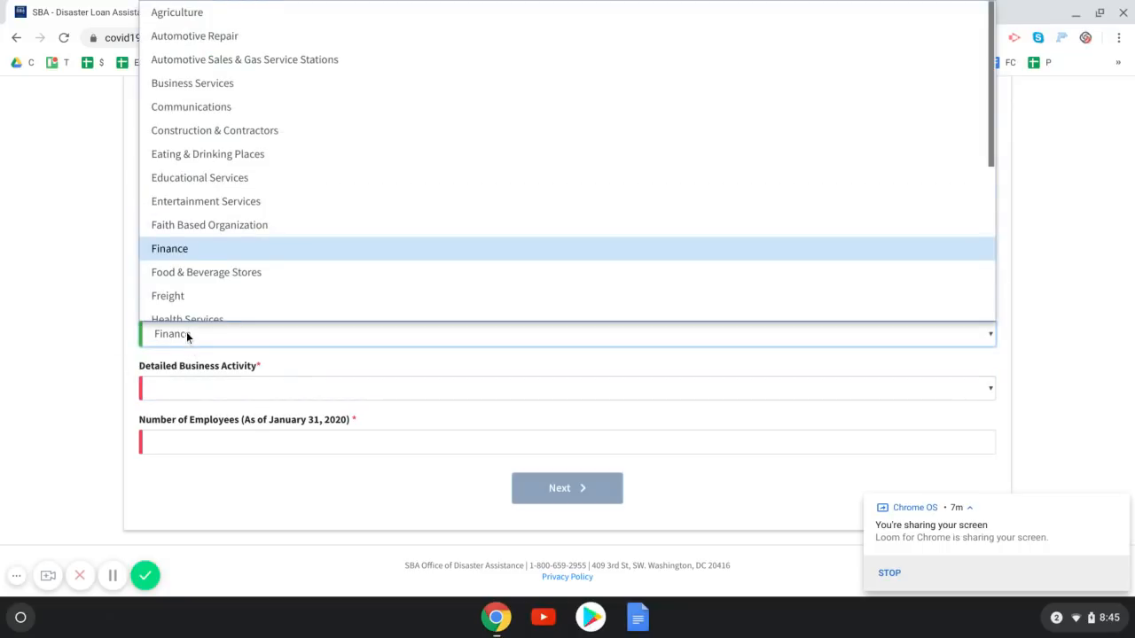
{"action": "scroll", "coordinate": [238, 253], "scroll_direction": "down", "scroll_amount": 2}
{"action": "scroll", "coordinate": [237, 253], "scroll_direction": "down", "scroll_amount": 3}
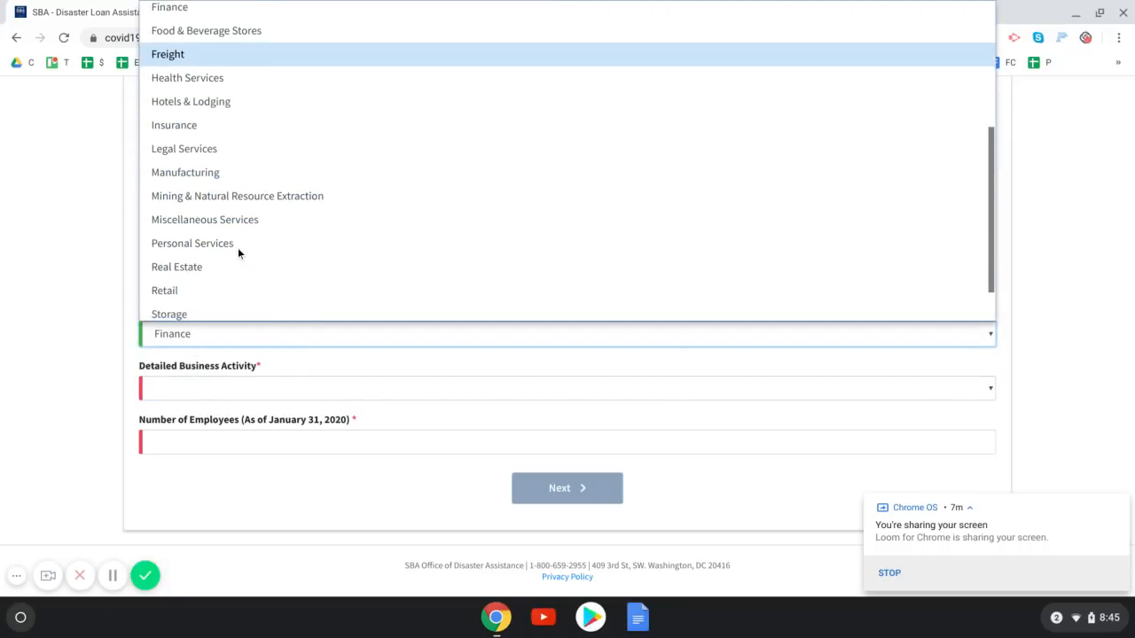
{"action": "scroll", "coordinate": [238, 252], "scroll_direction": "down", "scroll_amount": 1}
{"action": "scroll", "coordinate": [239, 251], "scroll_direction": "up", "scroll_amount": 10}
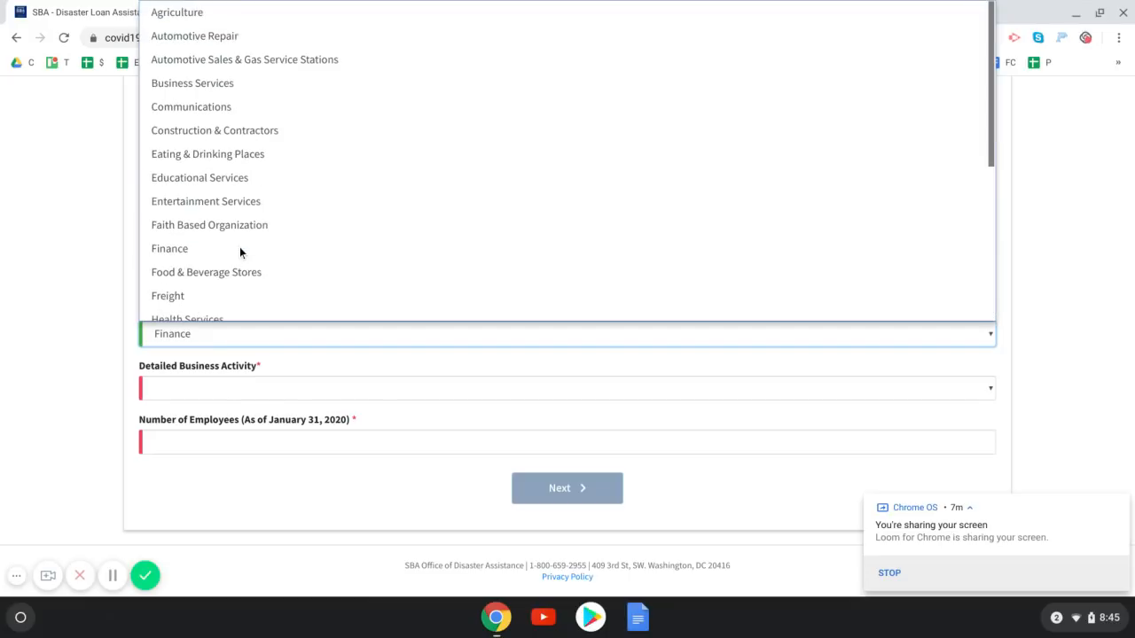
{"action": "left_click", "coordinate": [234, 108]}
{"action": "left_click", "coordinate": [172, 383]}
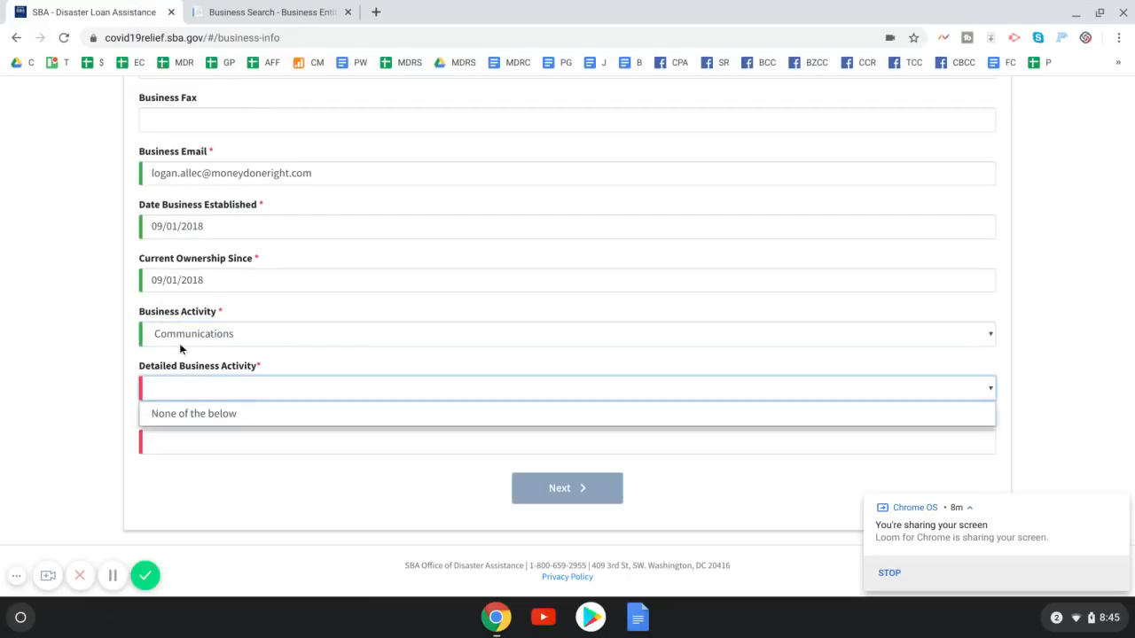
{"action": "left_click", "coordinate": [180, 341]}
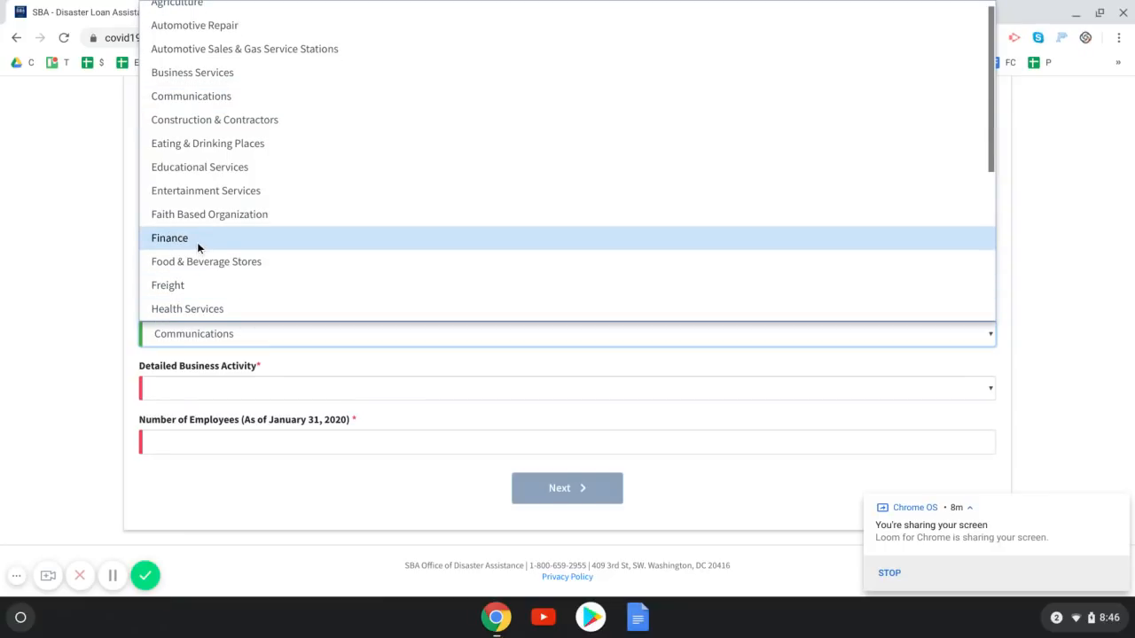
{"action": "left_click", "coordinate": [192, 168]}
{"action": "left_click", "coordinate": [214, 388]}
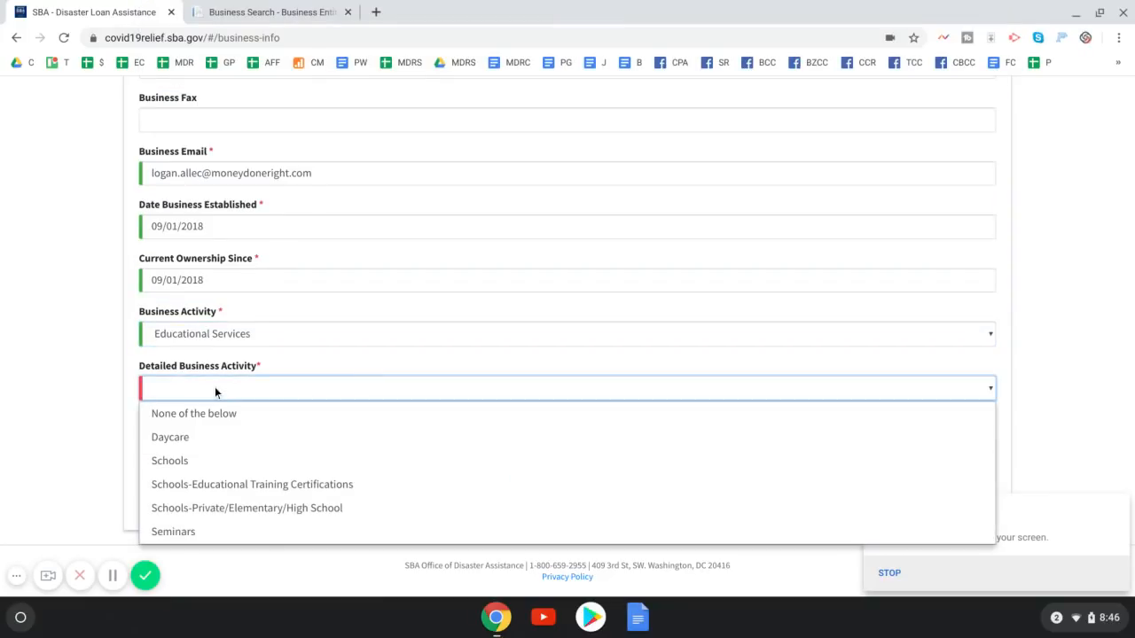
{"action": "left_click", "coordinate": [188, 335]}
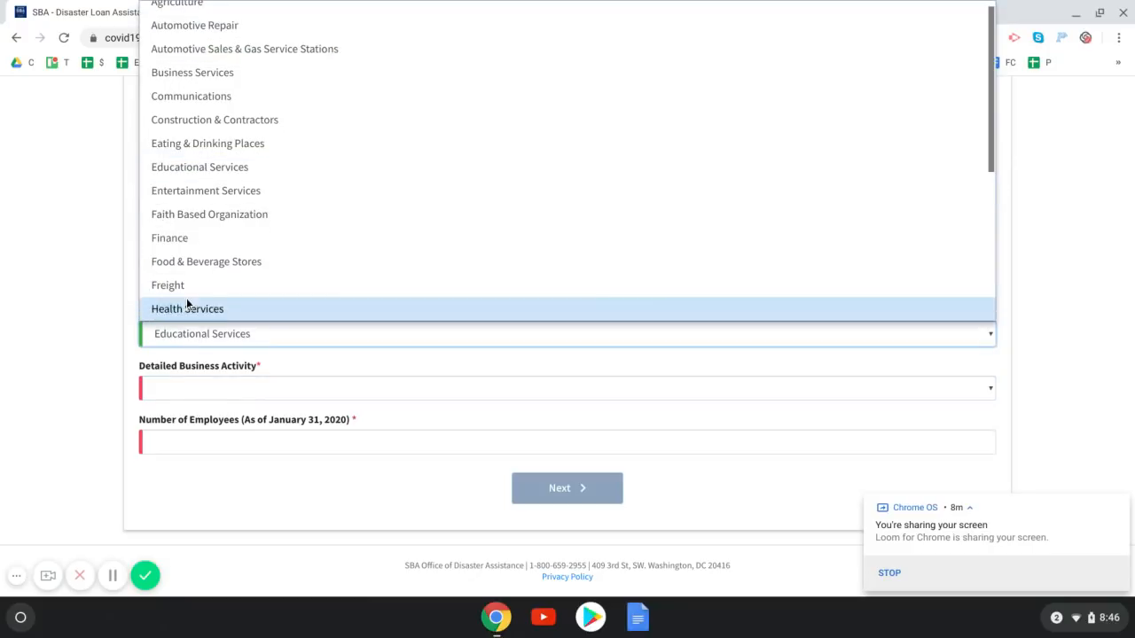
Settle on Finance with detailed activity 'None of the below', then select the employee count field
{"action": "left_click", "coordinate": [186, 241]}
{"action": "left_click", "coordinate": [197, 390]}
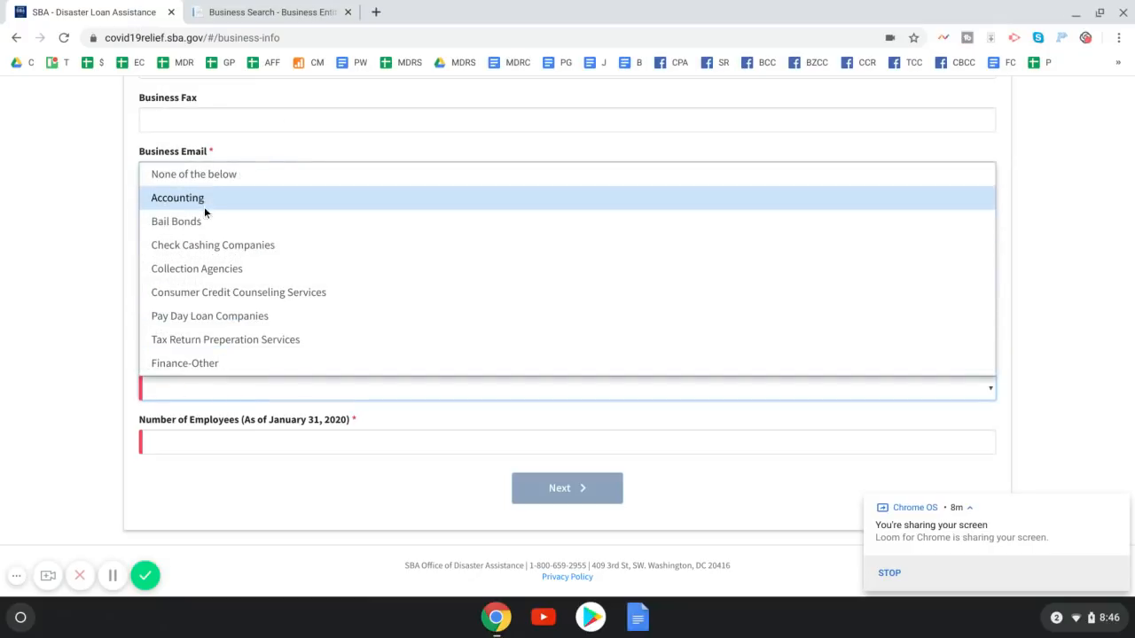
{"action": "left_click", "coordinate": [202, 177]}
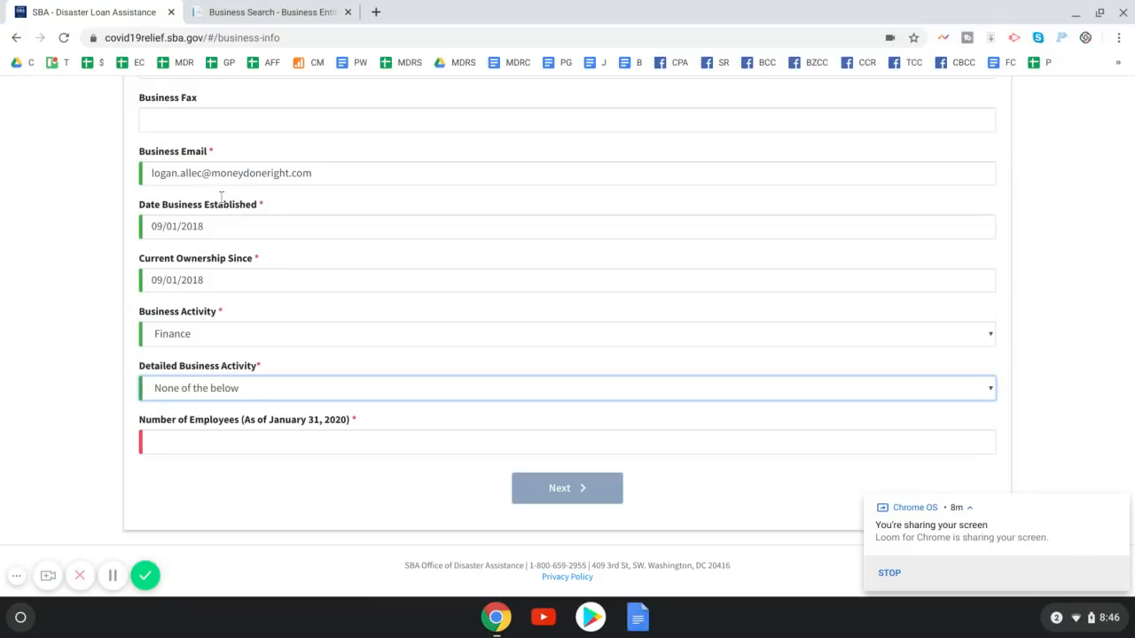
{"action": "left_click", "coordinate": [262, 438]}
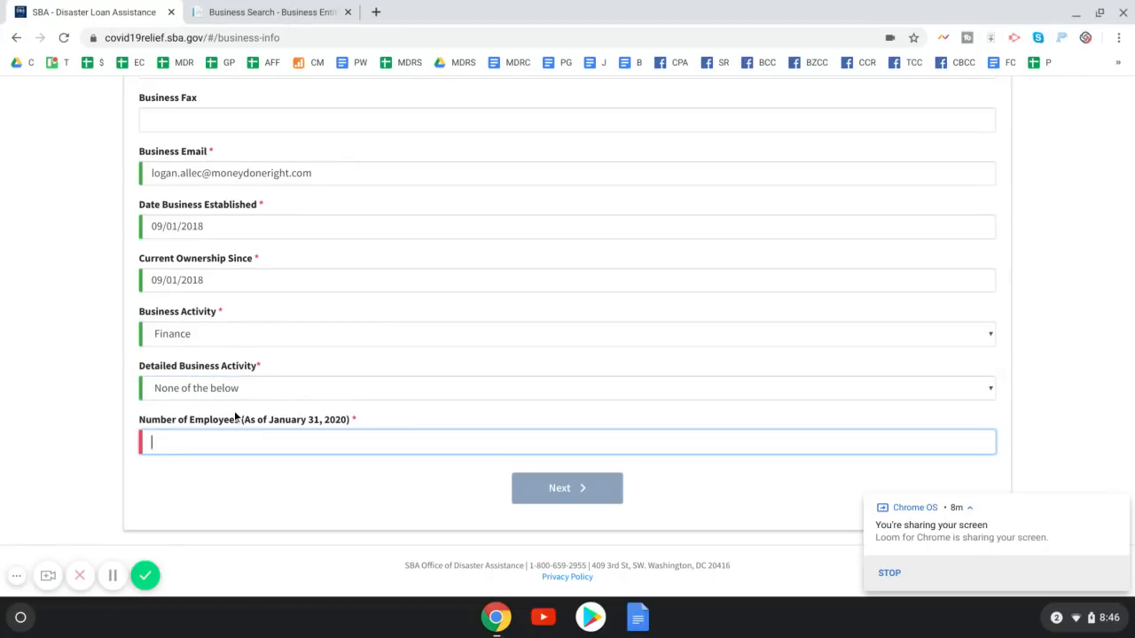
Enter 2 as the number of employees and advance to Business Owners Information
{"action": "type", "text": "2"}
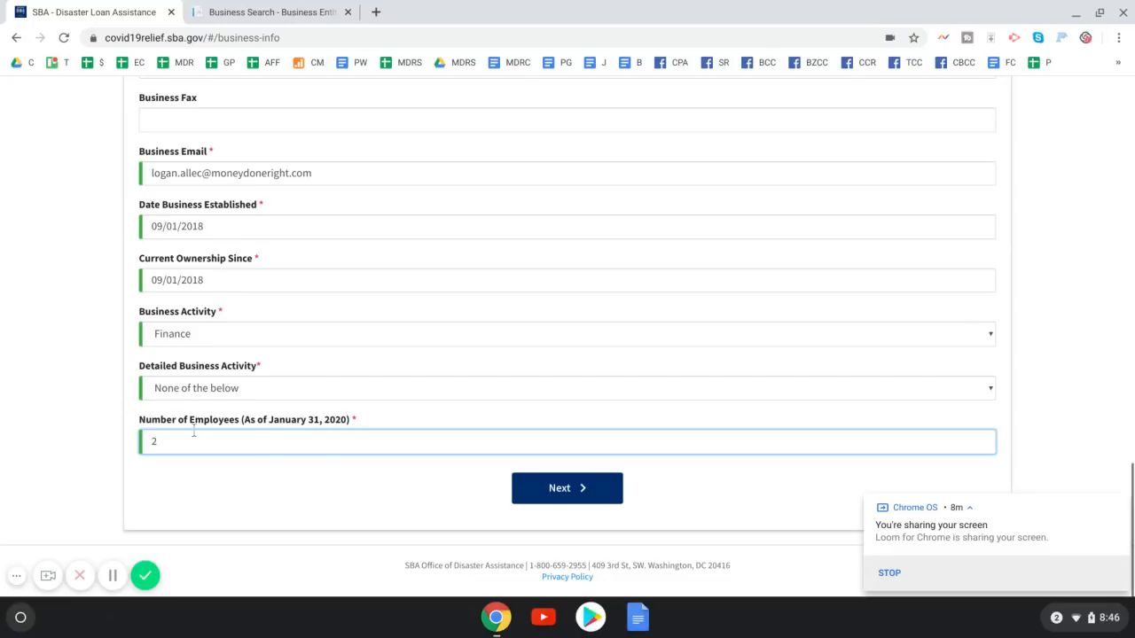
{"action": "left_click", "coordinate": [532, 495]}
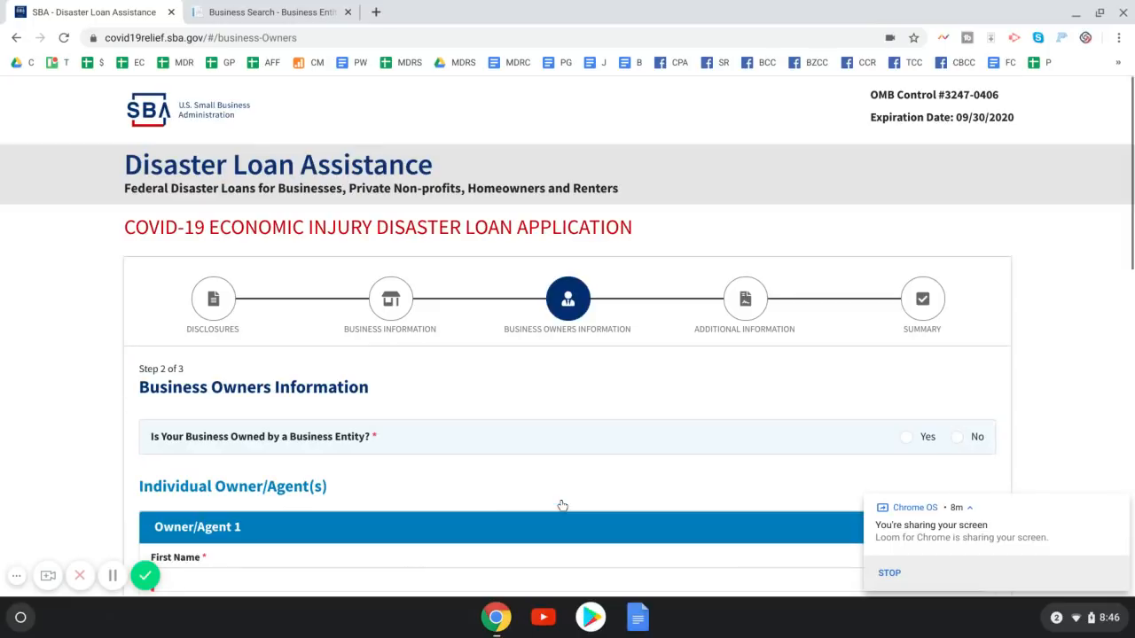
Enter the owner's first name, last name and mobile phone, and set the title to Owner
{"action": "scroll", "coordinate": [342, 480], "scroll_direction": "down", "scroll_amount": 4}
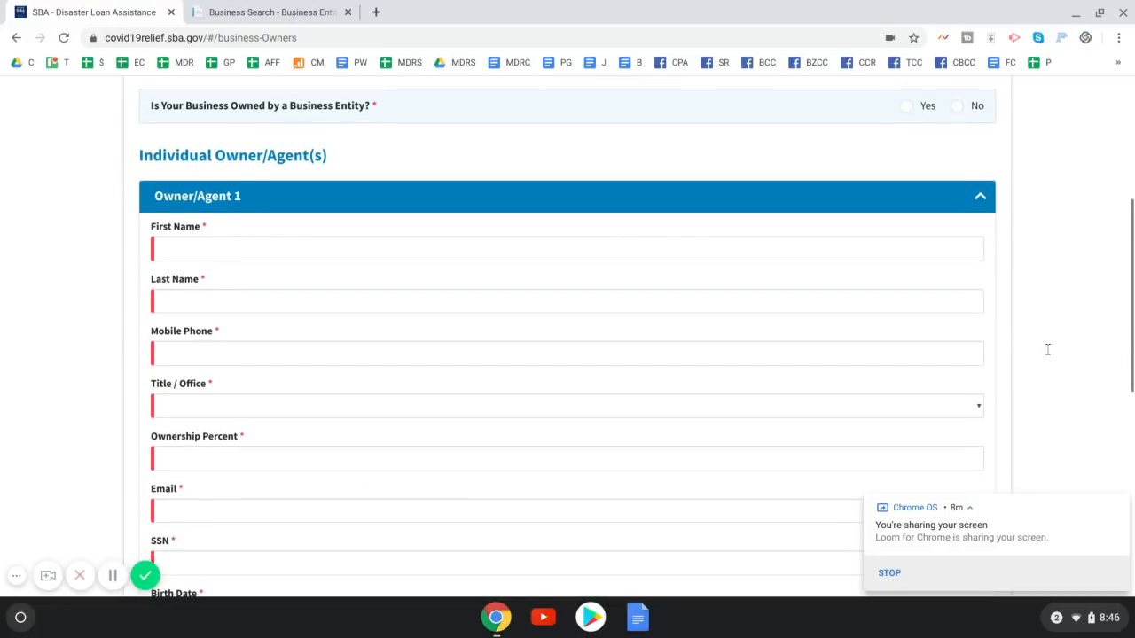
{"action": "left_click", "coordinate": [193, 252]}
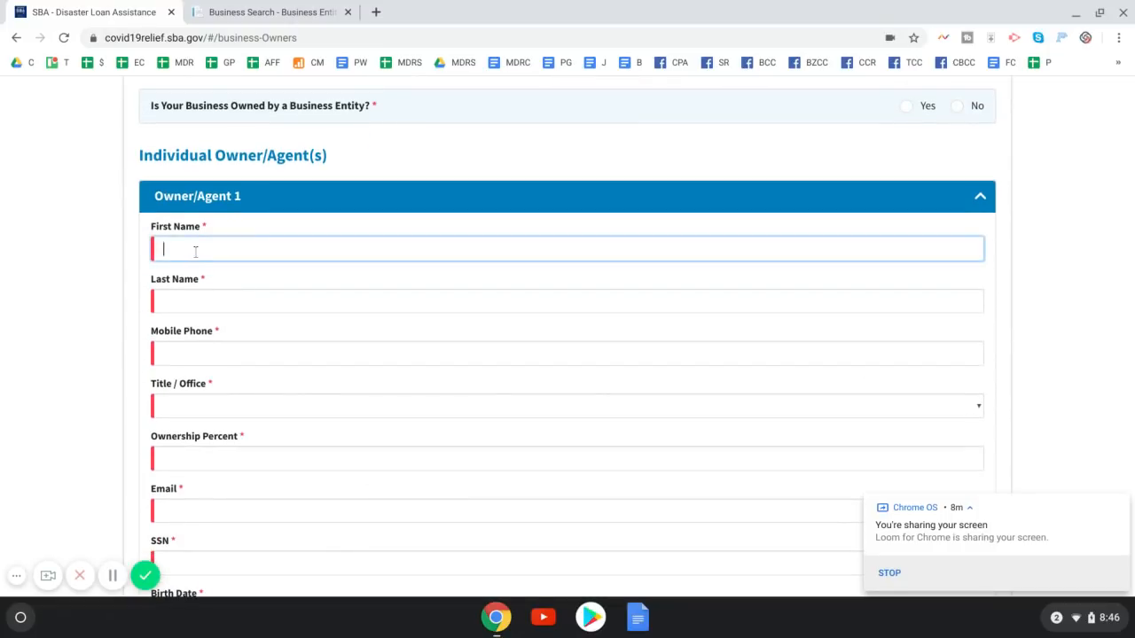
{"action": "key", "text": "Tab"}
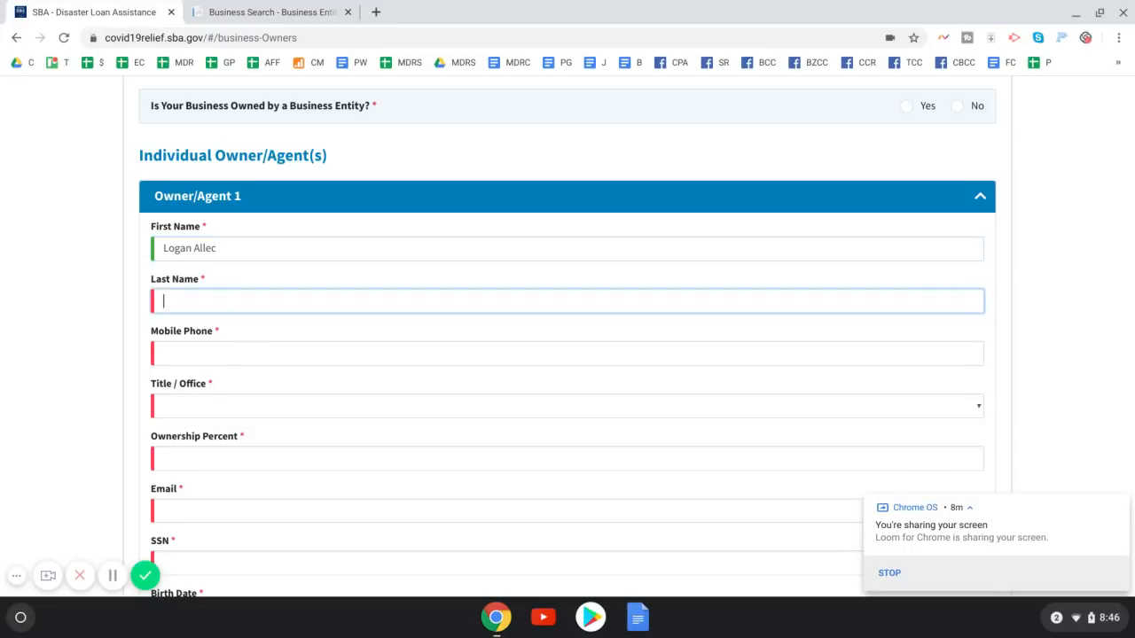
{"action": "key", "text": "Tab"}
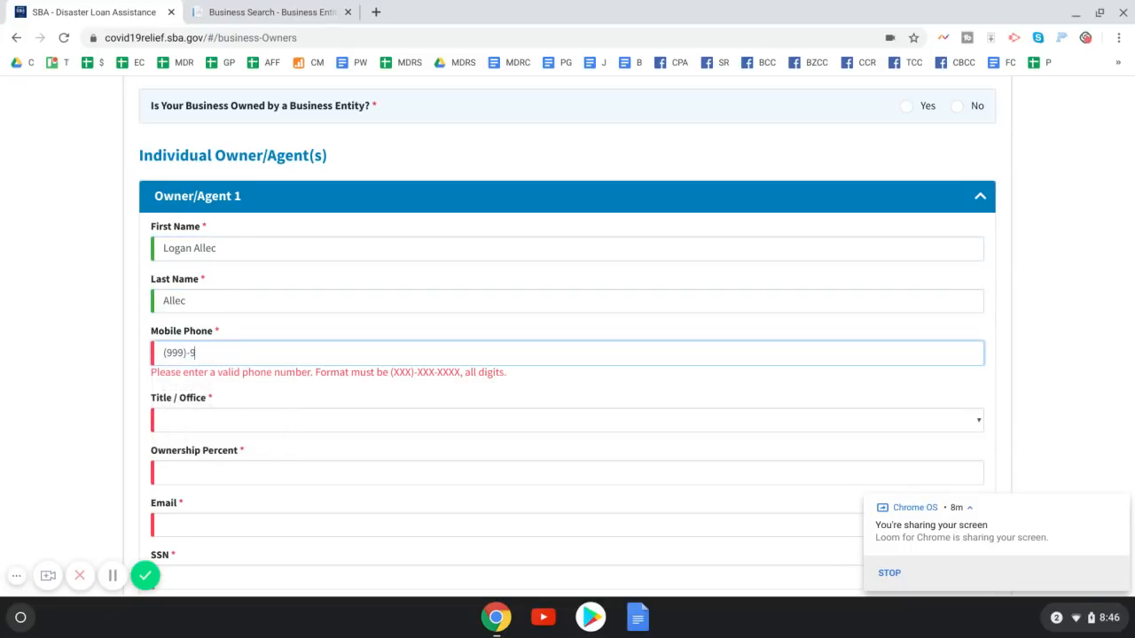
{"action": "key", "text": "Tab"}
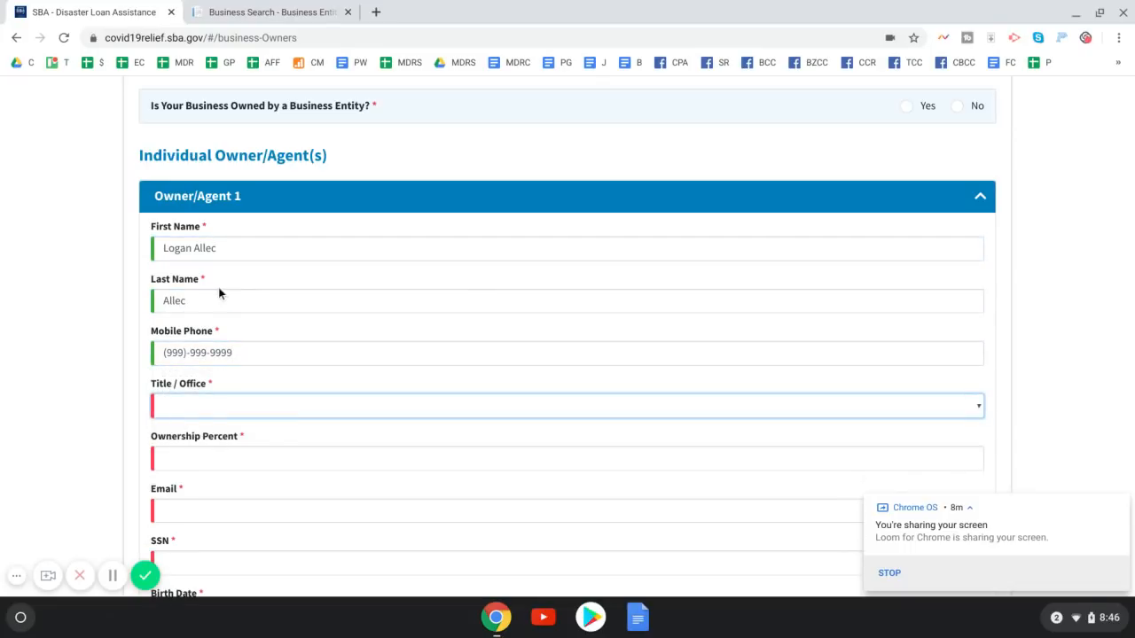
{"action": "left_click", "coordinate": [193, 411]}
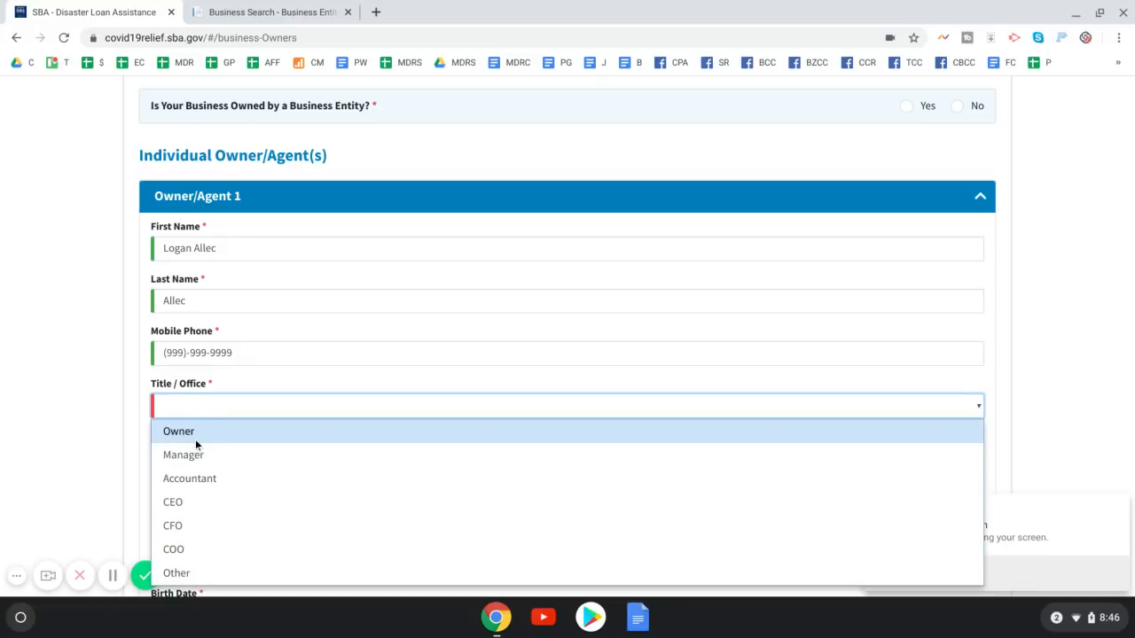
{"action": "left_click", "coordinate": [195, 439]}
{"action": "scroll", "coordinate": [75, 389], "scroll_direction": "down", "scroll_amount": 3}
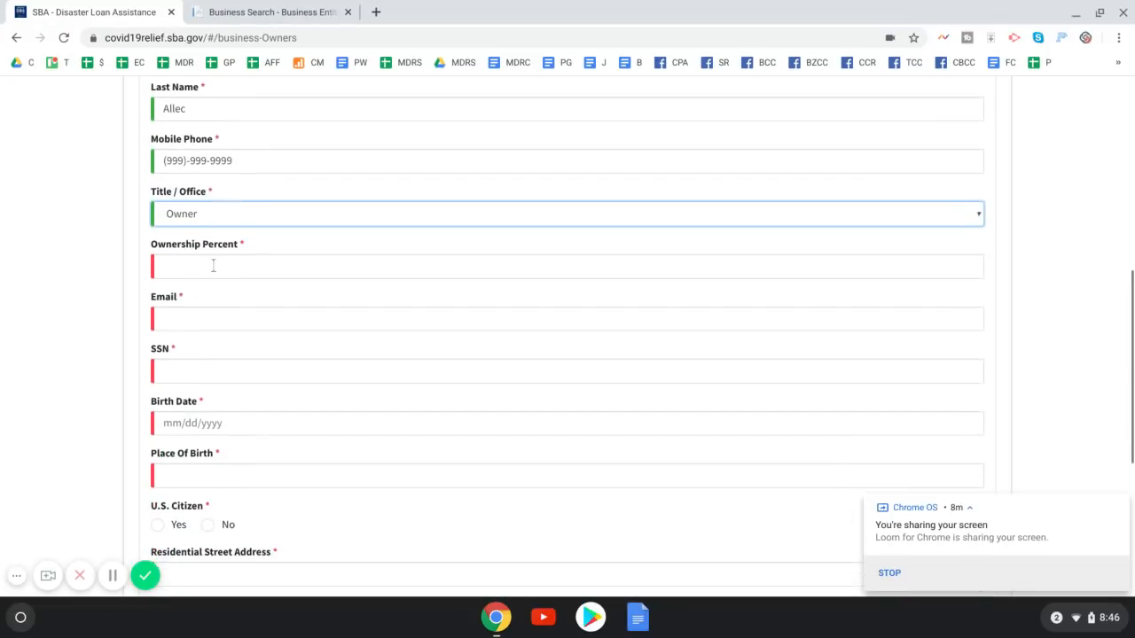
{"action": "left_click", "coordinate": [208, 217]}
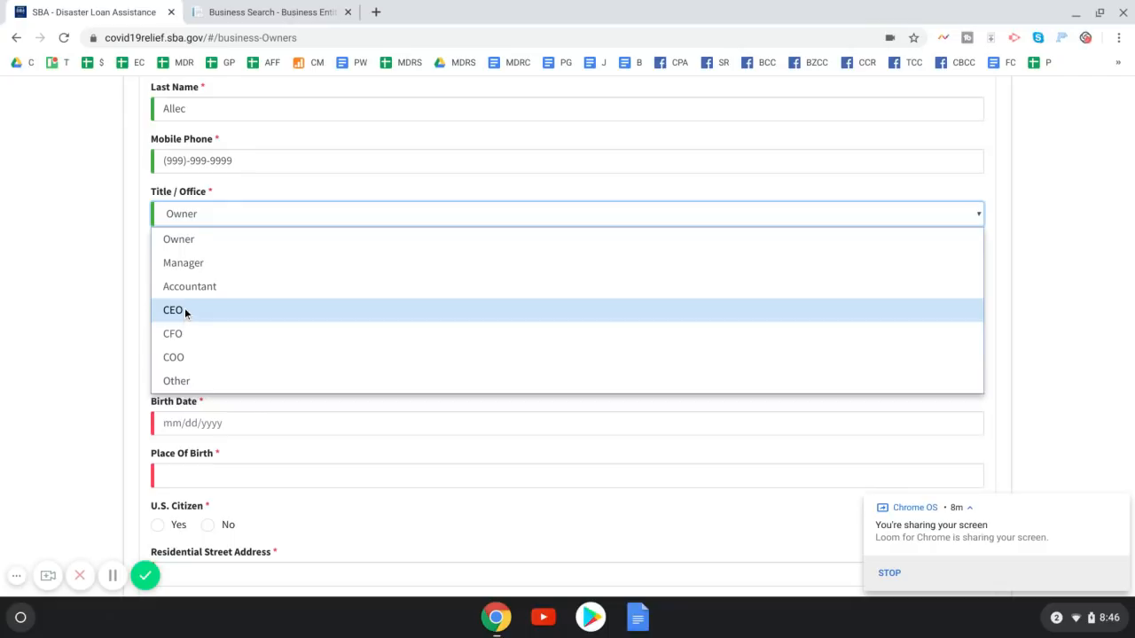
{"action": "left_click", "coordinate": [199, 246]}
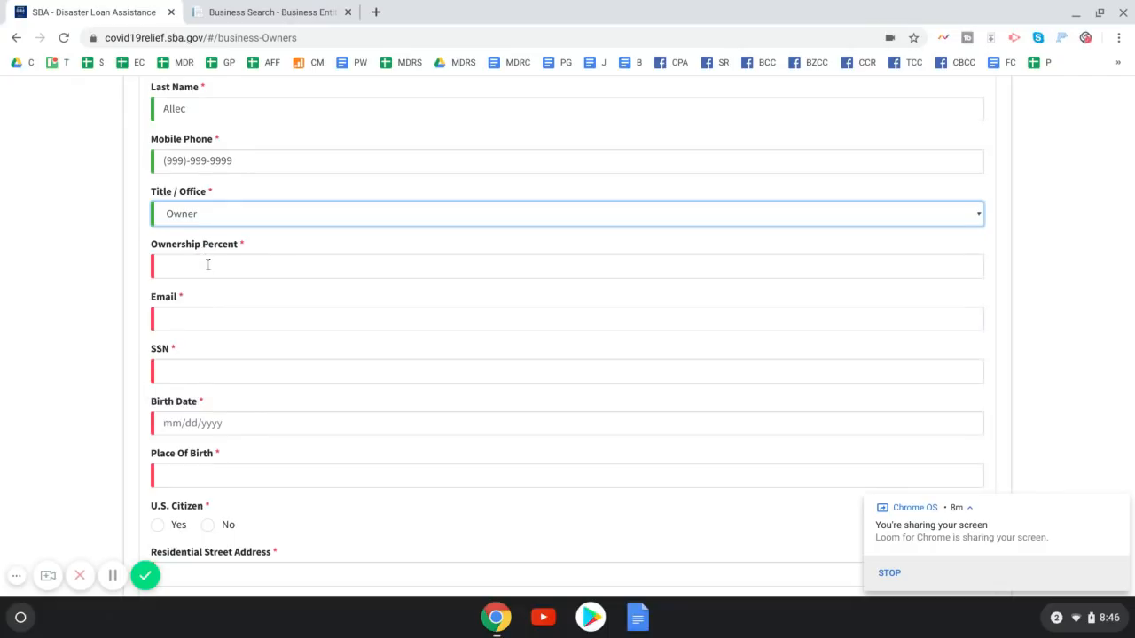
Set 100% ownership, autofill the saved e-mail and address, and enter SSN, birth date and birthplace
{"action": "left_click", "coordinate": [208, 265]}
{"action": "type", "text": "100"}
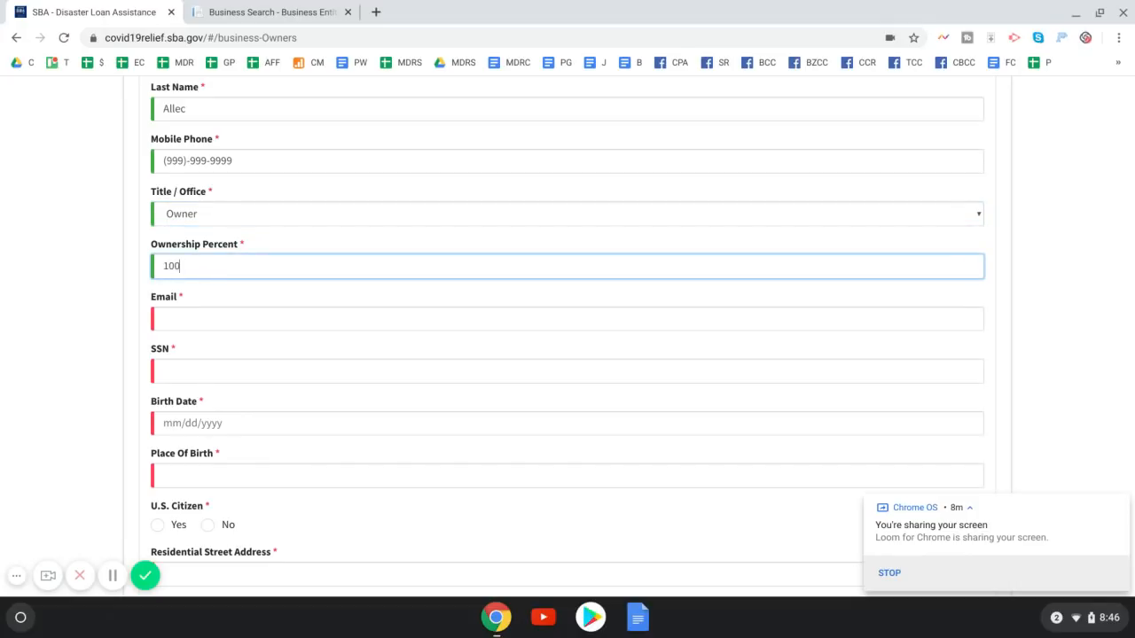
{"action": "key", "text": "Tab"}
{"action": "scroll", "coordinate": [217, 269], "scroll_direction": "down", "scroll_amount": 1}
{"action": "type", "text": "lo"}
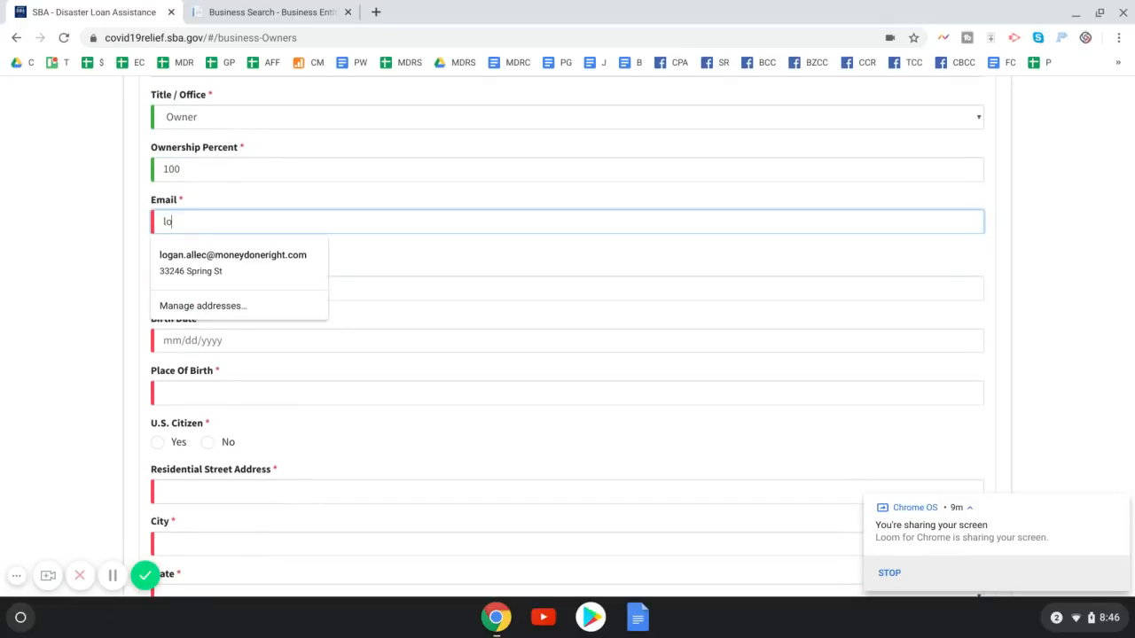
{"action": "key", "text": "Down"}
{"action": "key", "text": "Return"}
{"action": "key", "text": "Tab"}
{"action": "type", "text": "999-99-9999"}
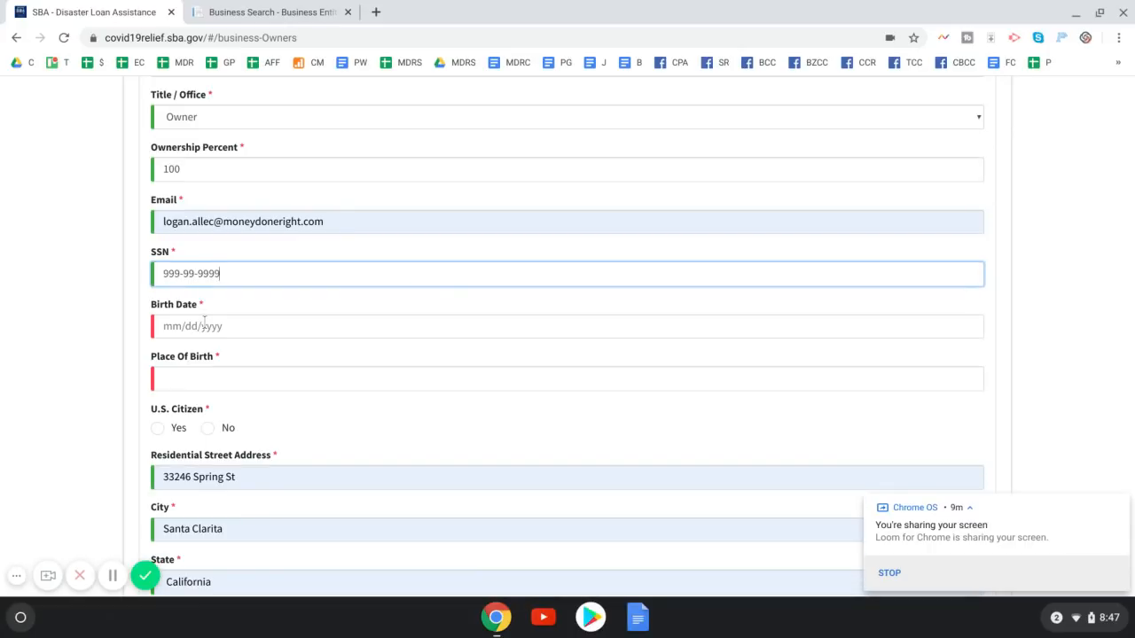
{"action": "key", "text": "Tab"}
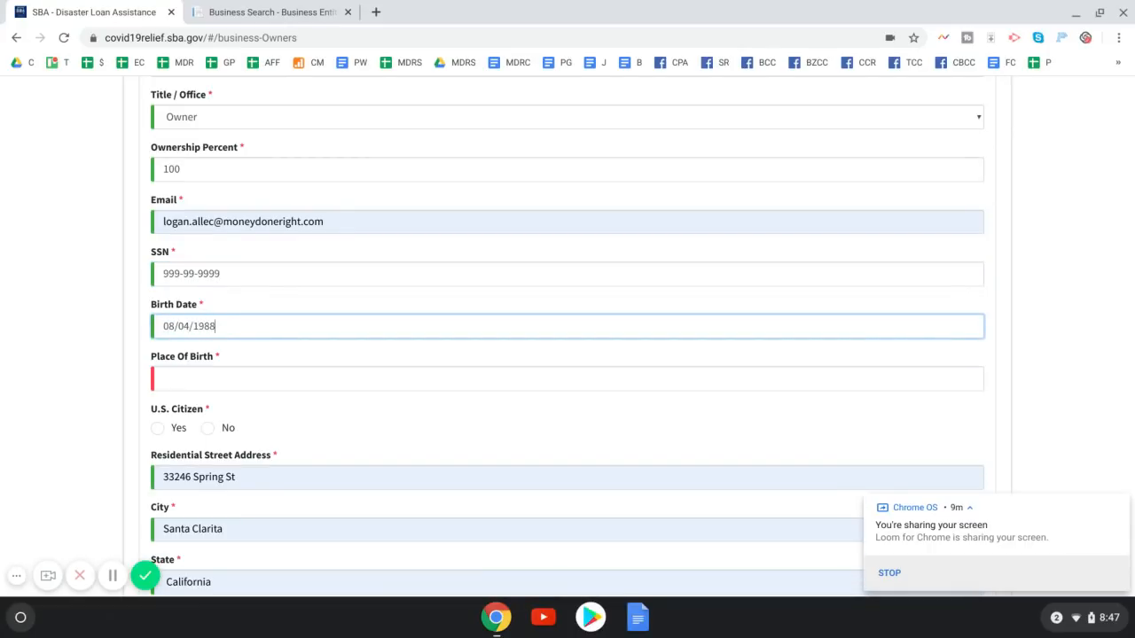
{"action": "key", "text": "Tab"}
{"action": "type", "text": "Anaheim"}
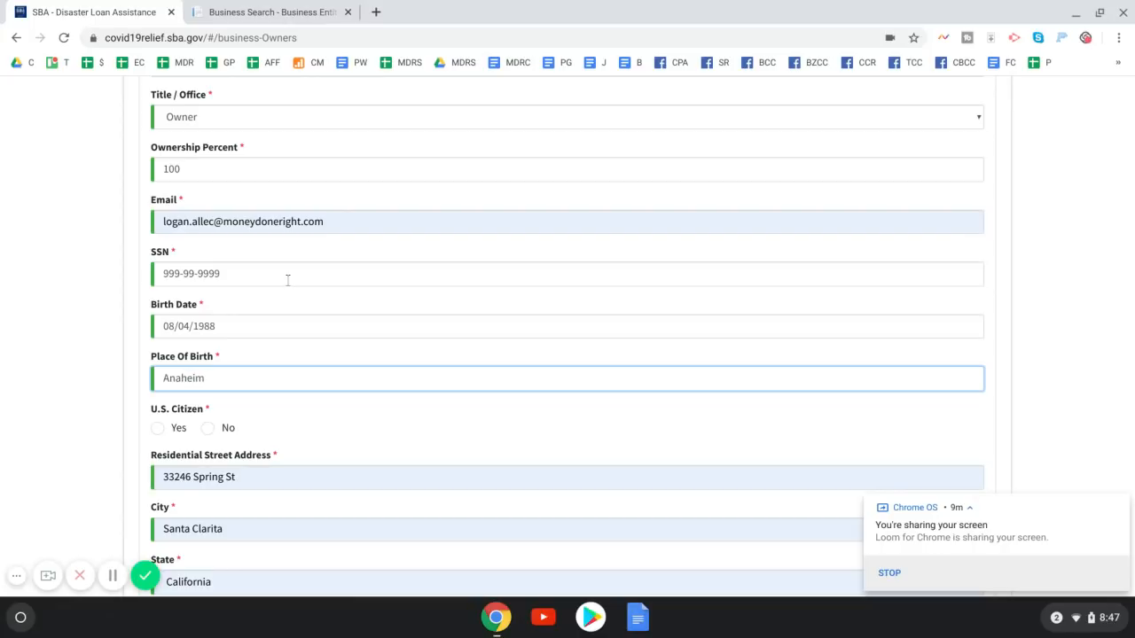
{"action": "key", "text": "Tab"}
Mark the owner as a U.S. citizen, answer No to business-entity ownership, and continue
{"action": "scroll", "coordinate": [254, 311], "scroll_direction": "down", "scroll_amount": 5}
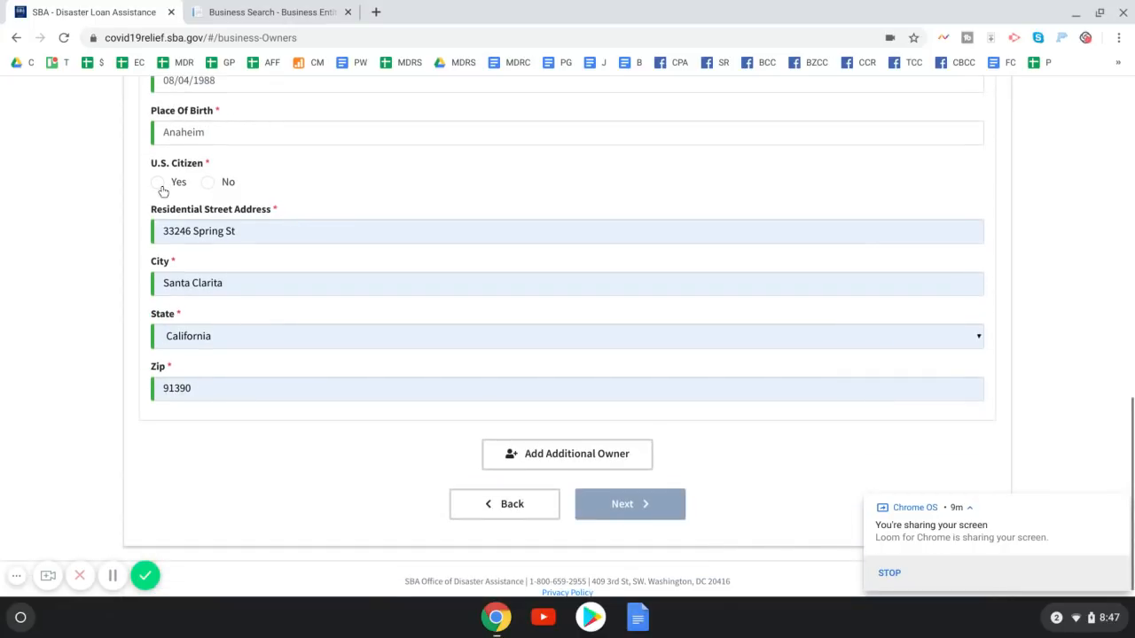
{"action": "left_click", "coordinate": [159, 184]}
{"action": "key", "text": "Tab"}
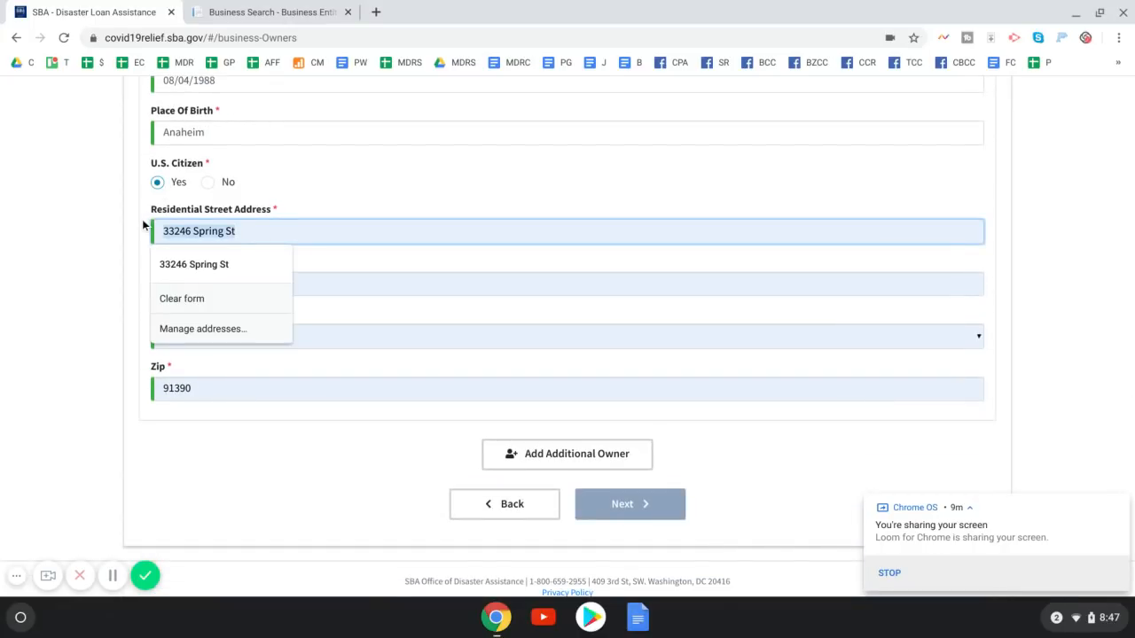
{"action": "left_click", "coordinate": [102, 219]}
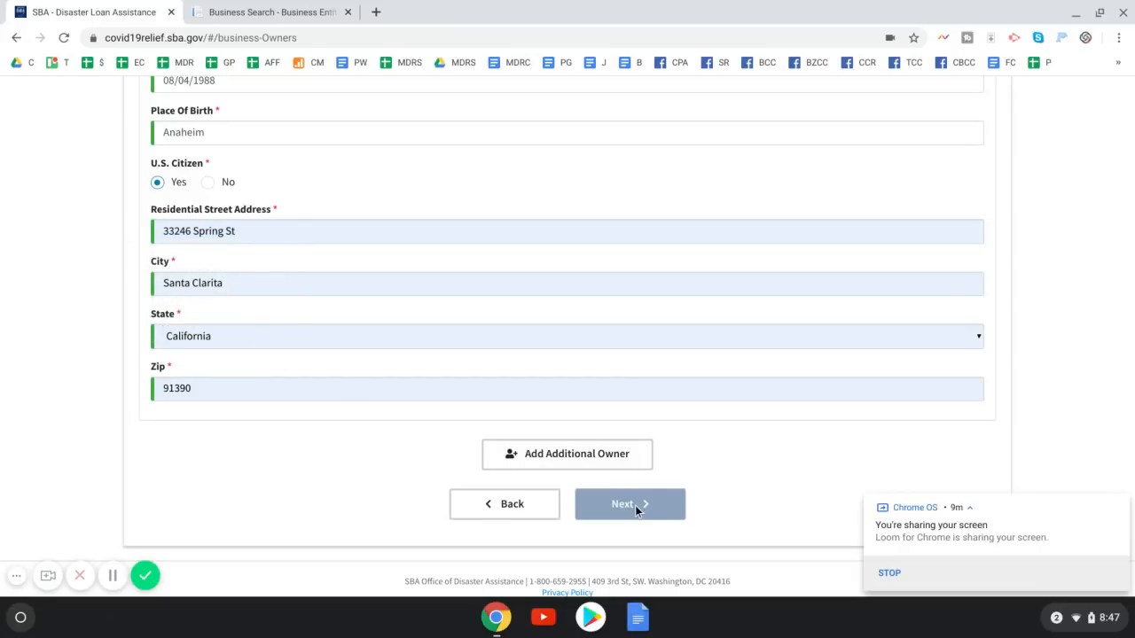
{"action": "scroll", "coordinate": [636, 505], "scroll_direction": "down", "scroll_amount": 1}
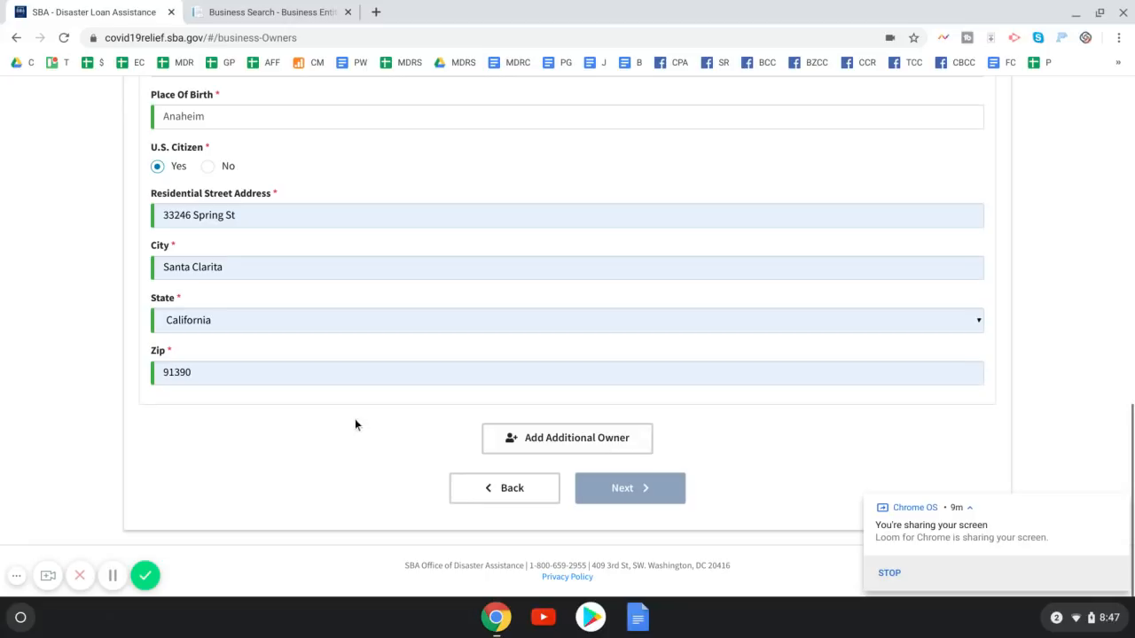
{"action": "scroll", "coordinate": [325, 429], "scroll_direction": "up", "scroll_amount": 5}
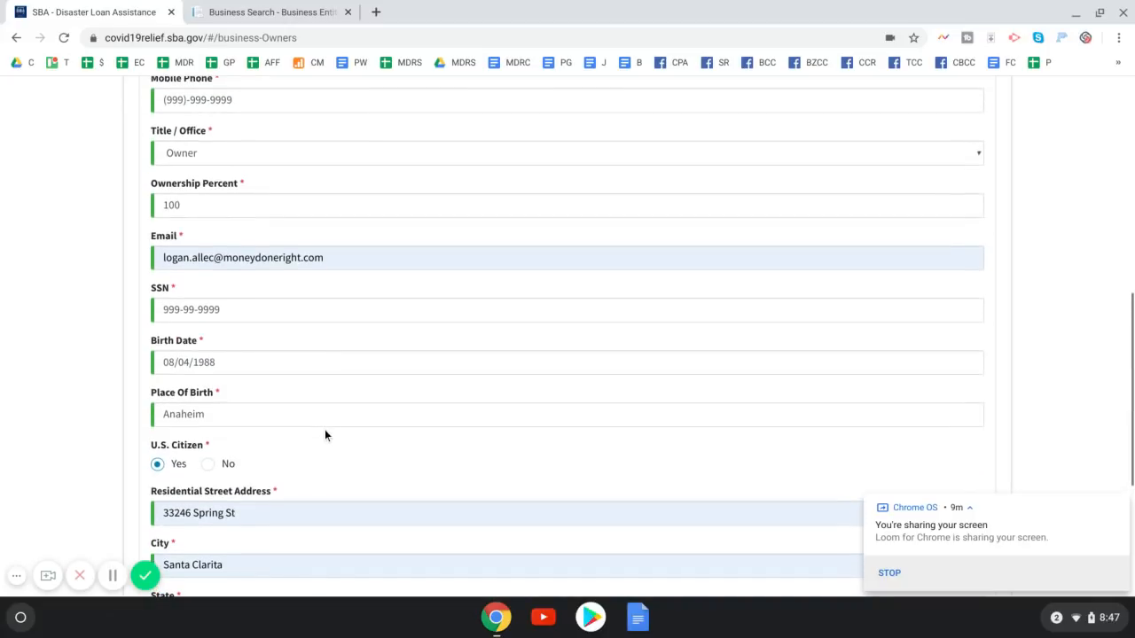
{"action": "scroll", "coordinate": [325, 429], "scroll_direction": "up", "scroll_amount": 8}
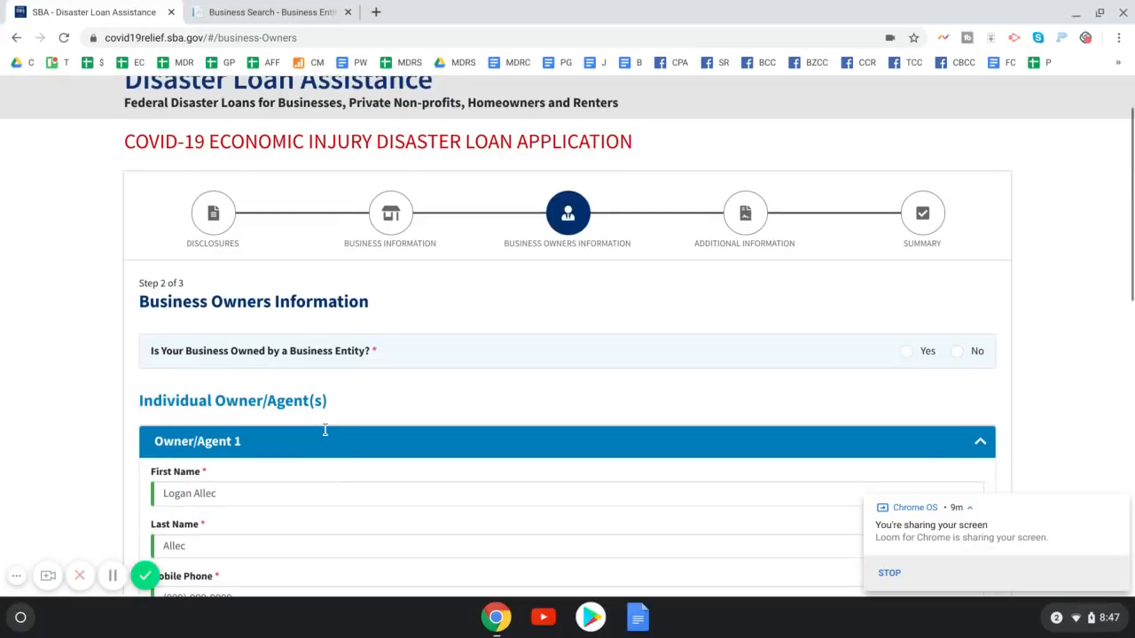
{"action": "scroll", "coordinate": [306, 398], "scroll_direction": "down", "scroll_amount": 2}
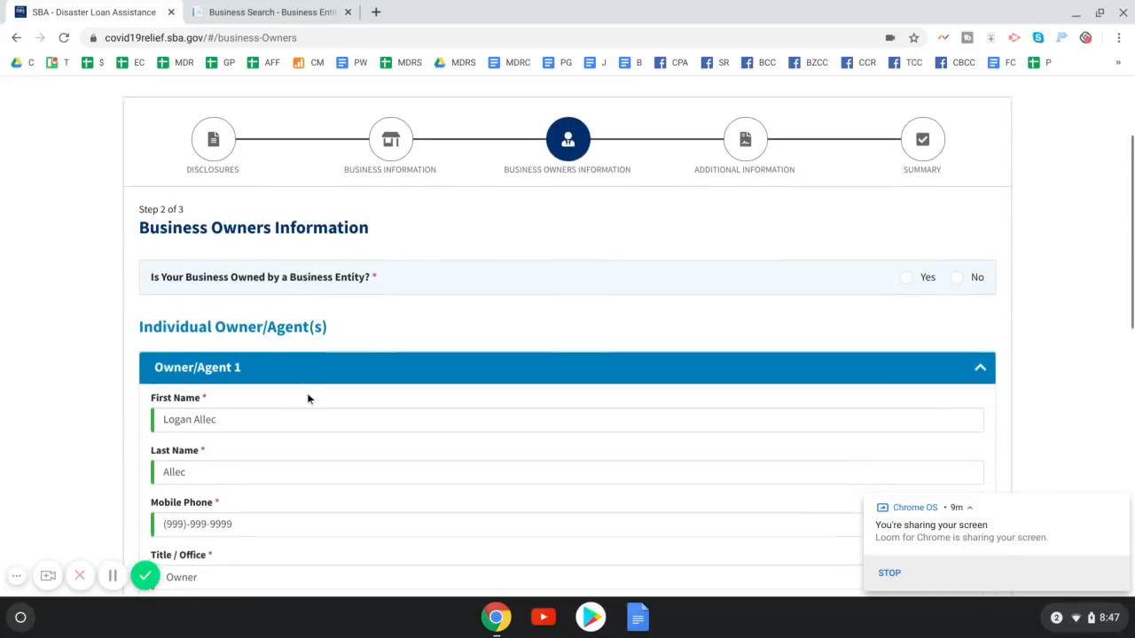
{"action": "scroll", "coordinate": [306, 398], "scroll_direction": "down", "scroll_amount": 1}
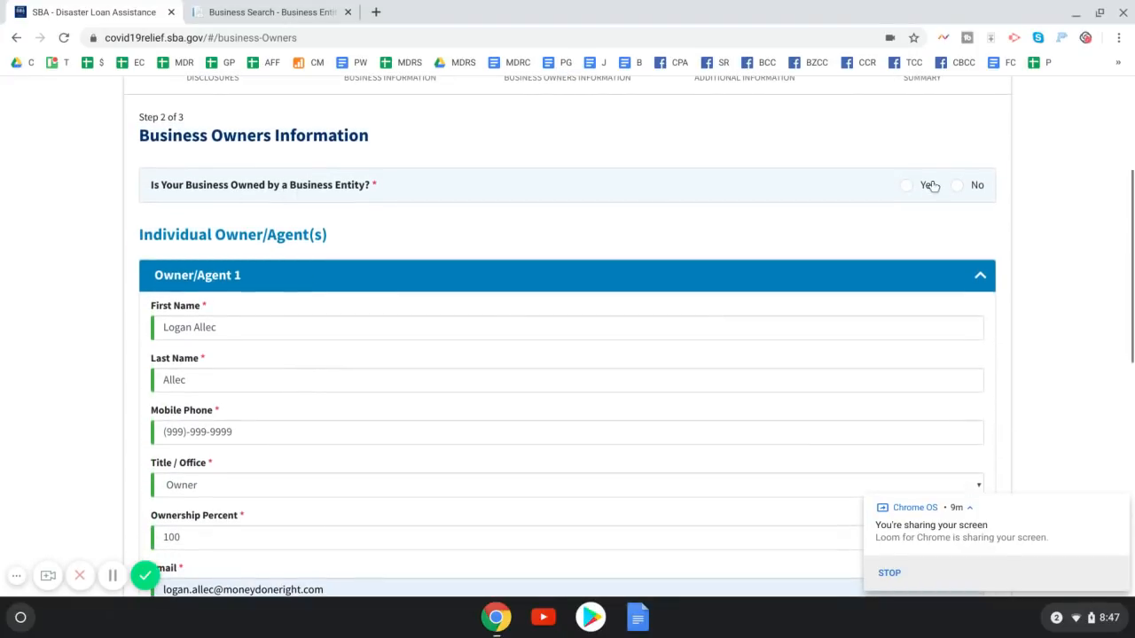
{"action": "left_click", "coordinate": [973, 188]}
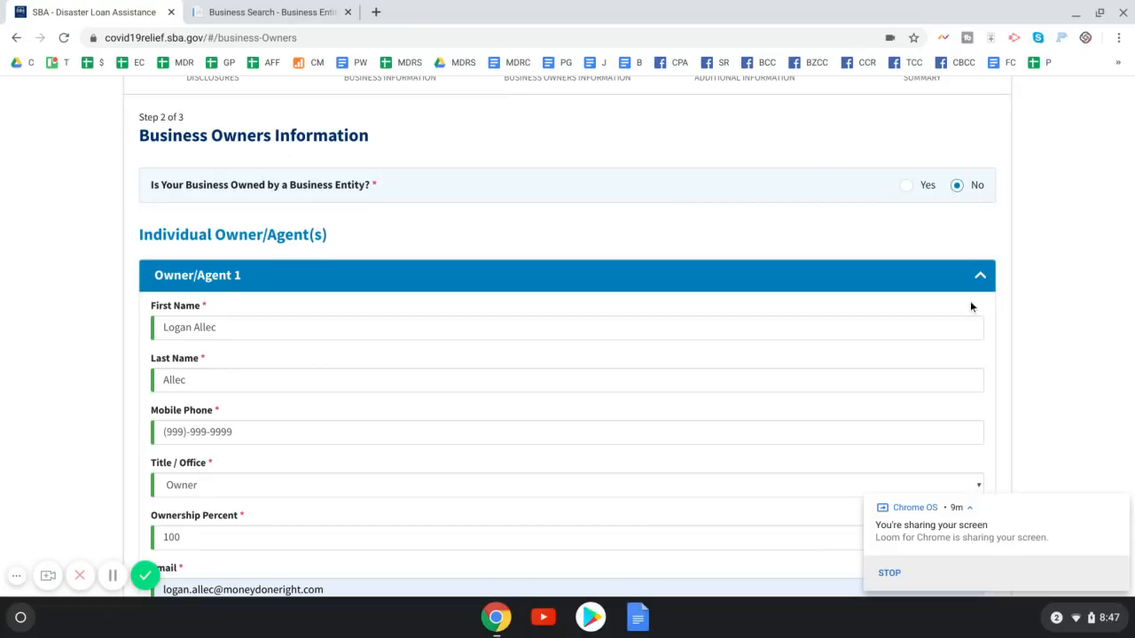
{"action": "scroll", "coordinate": [970, 301], "scroll_direction": "down", "scroll_amount": 10}
{"action": "left_click", "coordinate": [648, 488]}
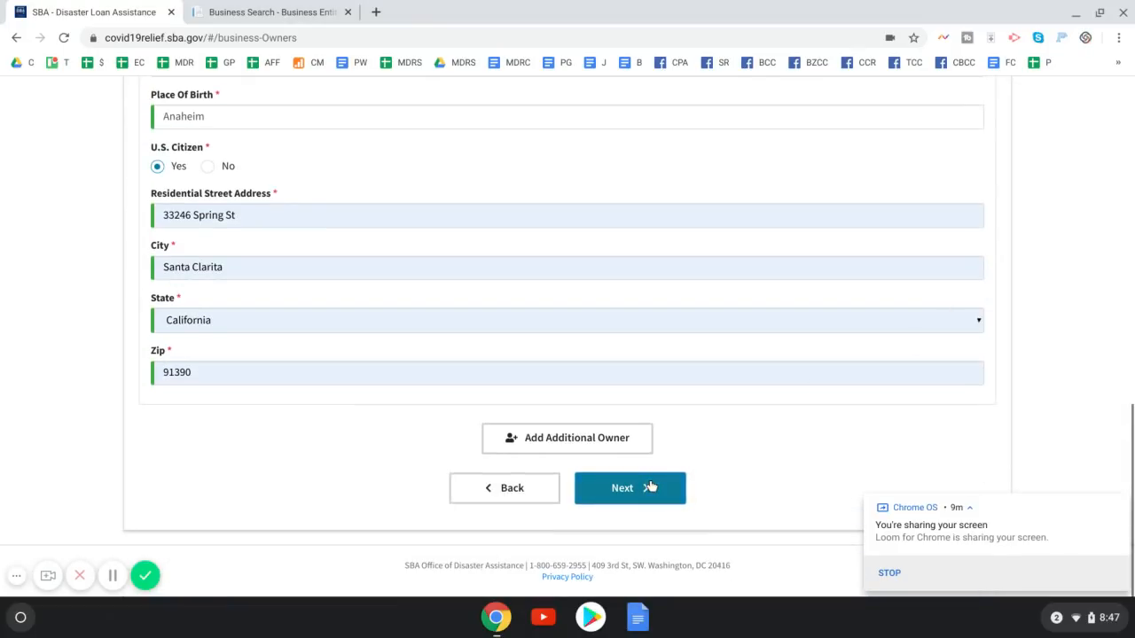
Answer No to the riot/disaster conviction, suspension/debarment and pending criminal charges questions
{"action": "scroll", "coordinate": [593, 427], "scroll_direction": "down", "scroll_amount": 2}
{"action": "scroll", "coordinate": [592, 430], "scroll_direction": "down", "scroll_amount": 1}
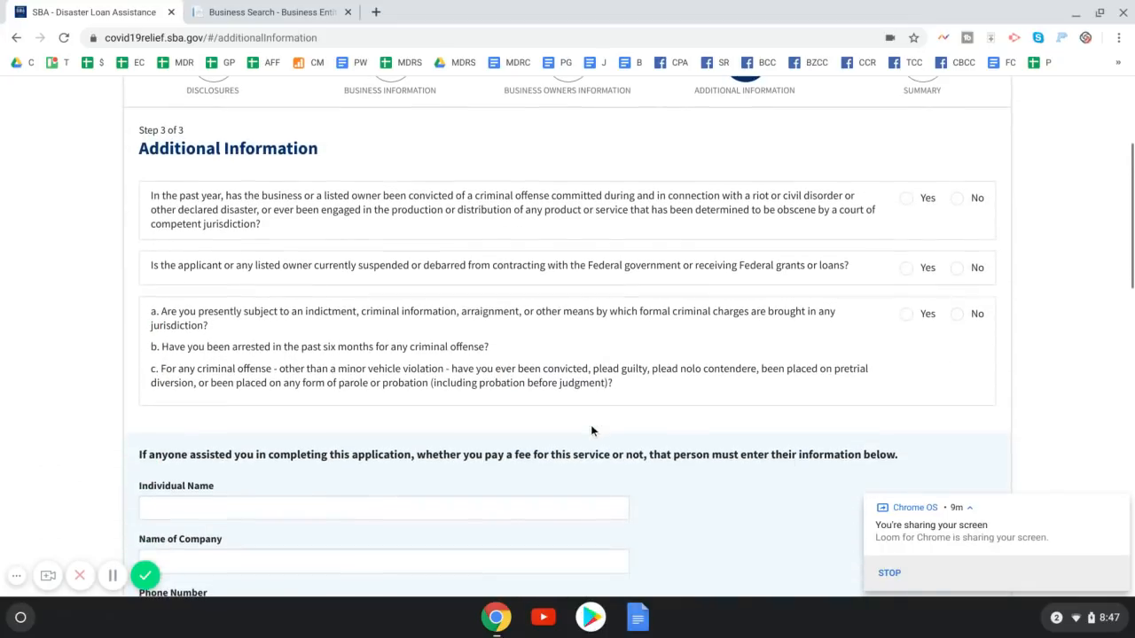
{"action": "scroll", "coordinate": [589, 425], "scroll_direction": "down", "scroll_amount": 1}
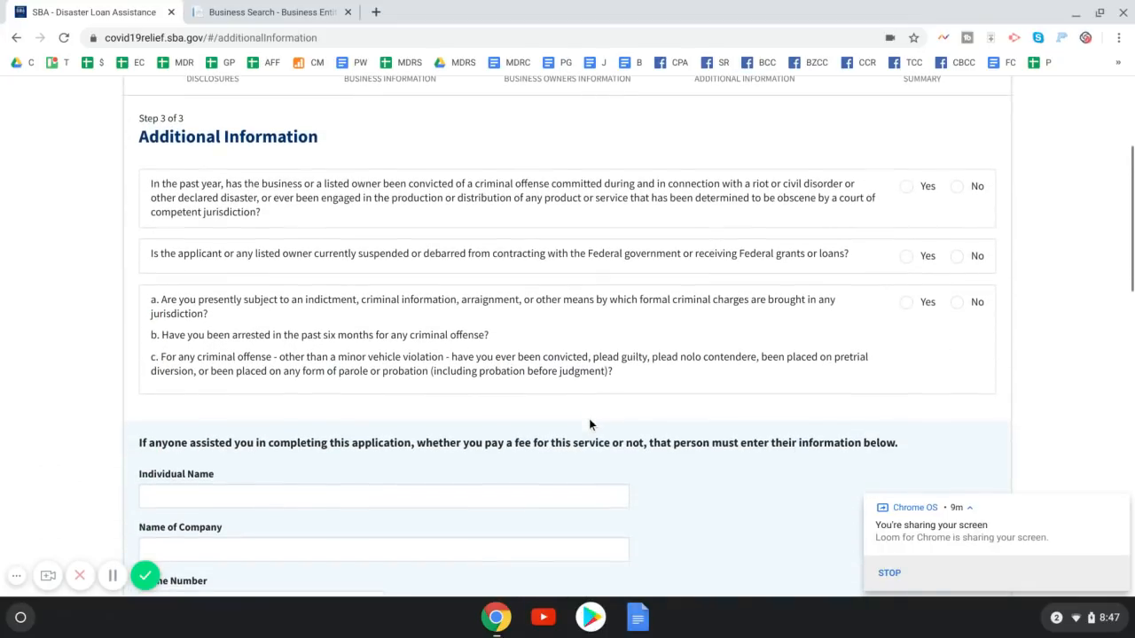
{"action": "left_click", "coordinate": [957, 188]}
{"action": "left_click", "coordinate": [957, 257]}
{"action": "scroll", "coordinate": [504, 335], "scroll_direction": "down", "scroll_amount": 2}
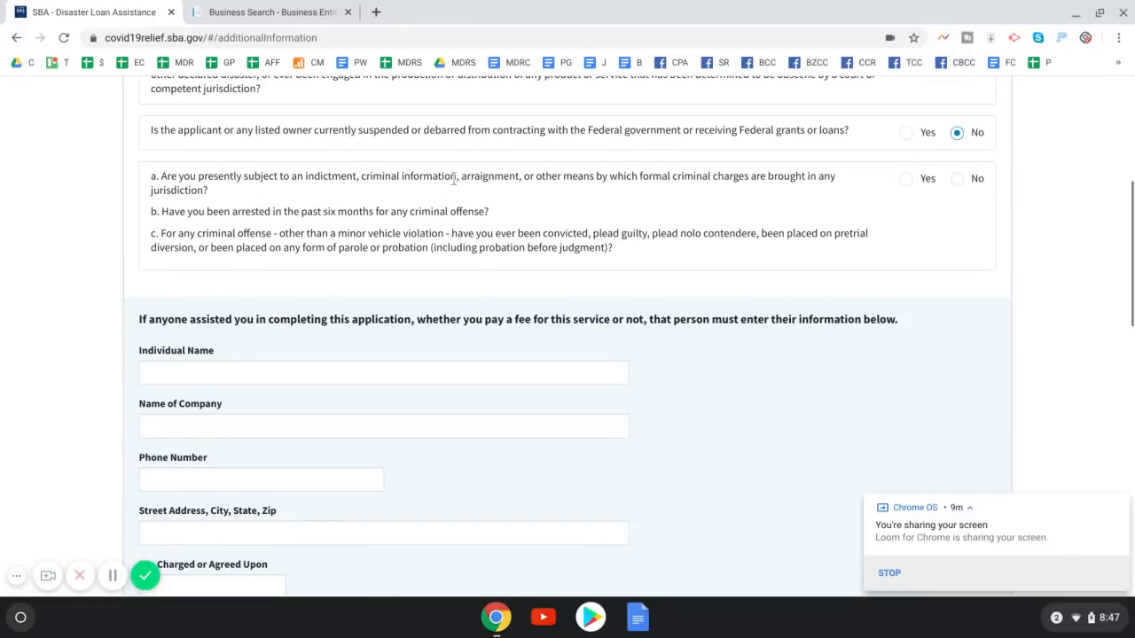
{"action": "scroll", "coordinate": [923, 153], "scroll_direction": "down", "scroll_amount": 1}
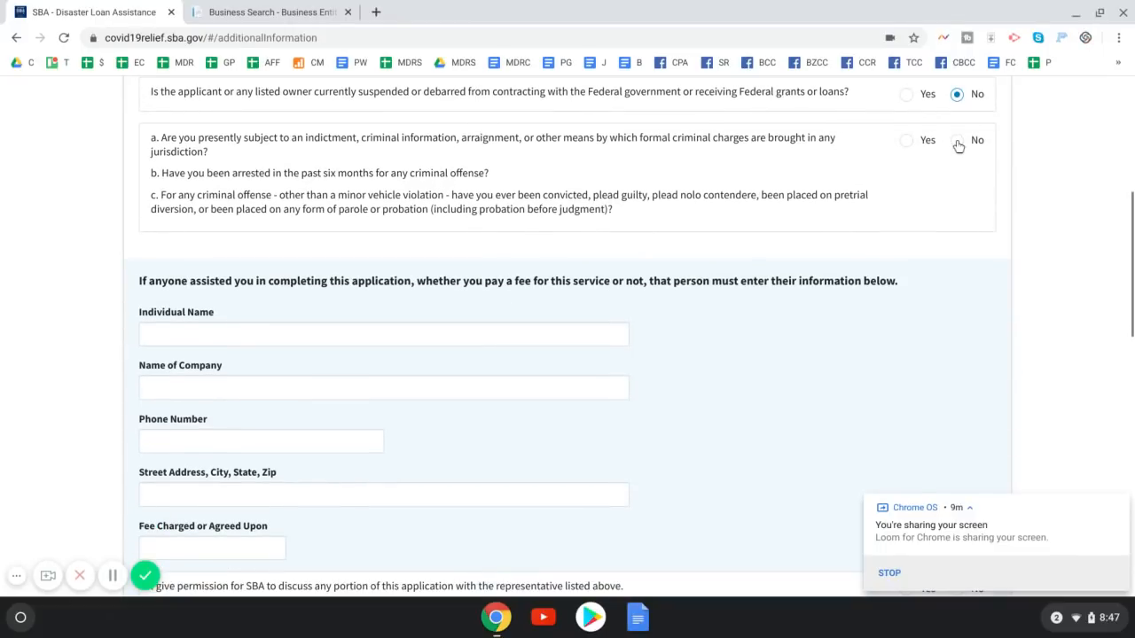
{"action": "left_click", "coordinate": [958, 142]}
{"action": "scroll", "coordinate": [542, 268], "scroll_direction": "down", "scroll_amount": 2}
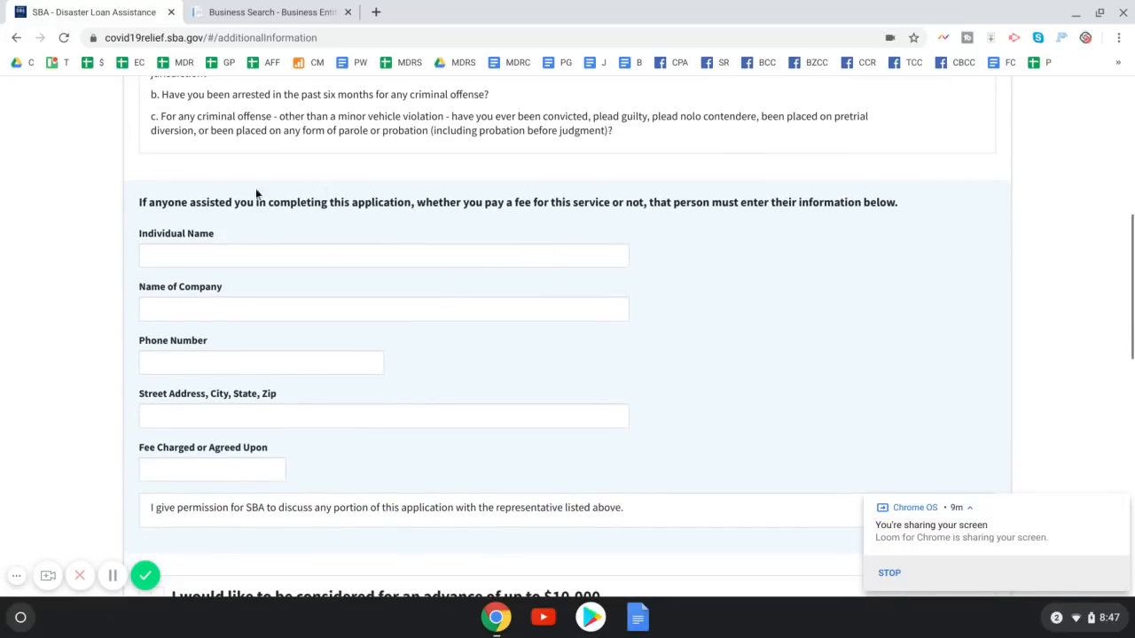
{"action": "scroll", "coordinate": [453, 250], "scroll_direction": "down", "scroll_amount": 3}
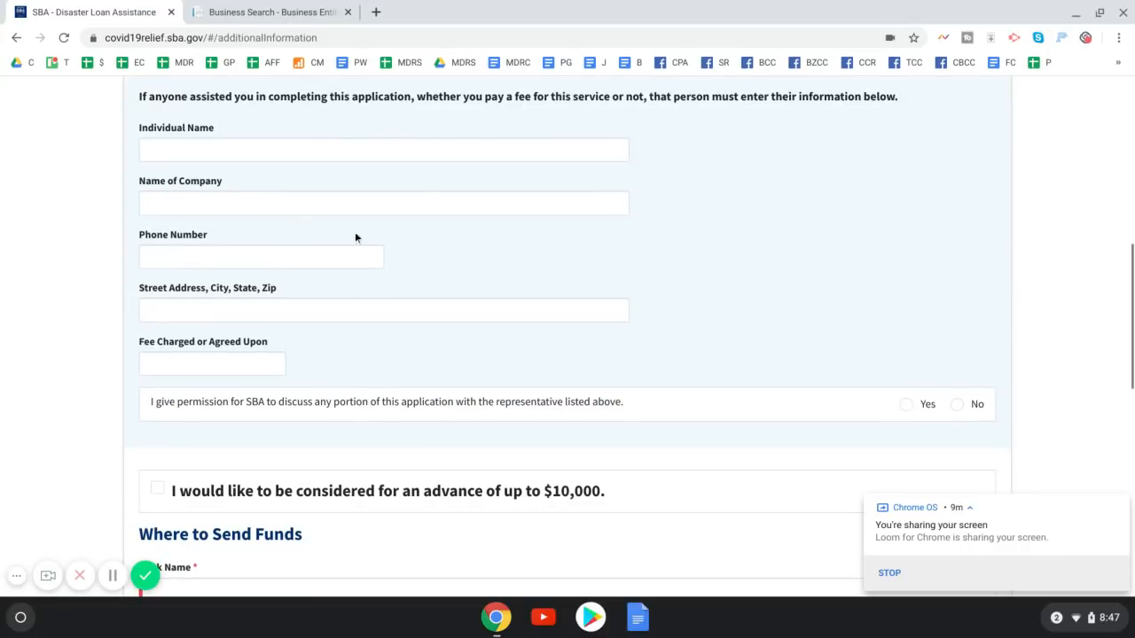
{"action": "scroll", "coordinate": [534, 294], "scroll_direction": "down", "scroll_amount": 2}
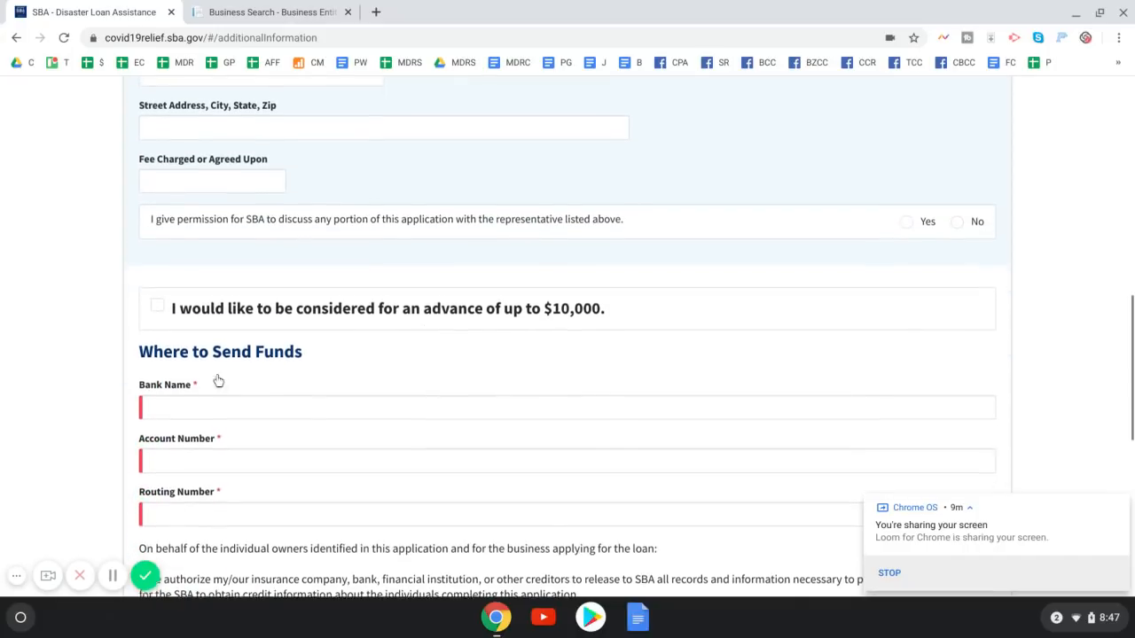
Request the $10,000 advance and enter 'Radius Bank' as the bank name
{"action": "left_click", "coordinate": [156, 306]}
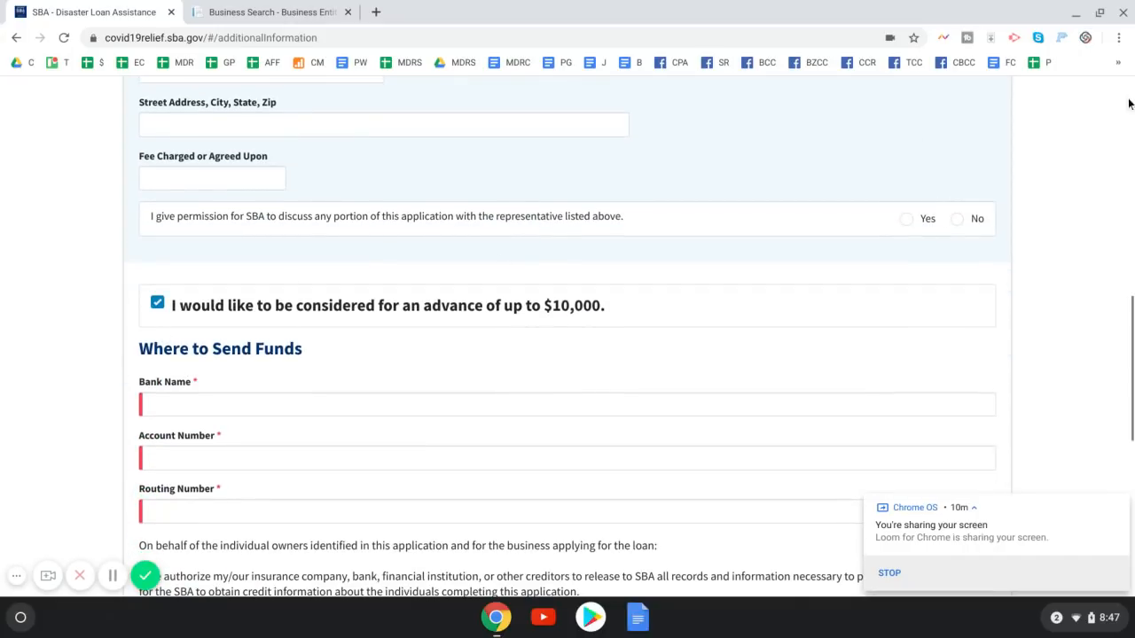
{"action": "scroll", "coordinate": [144, 267], "scroll_direction": "down", "scroll_amount": 2}
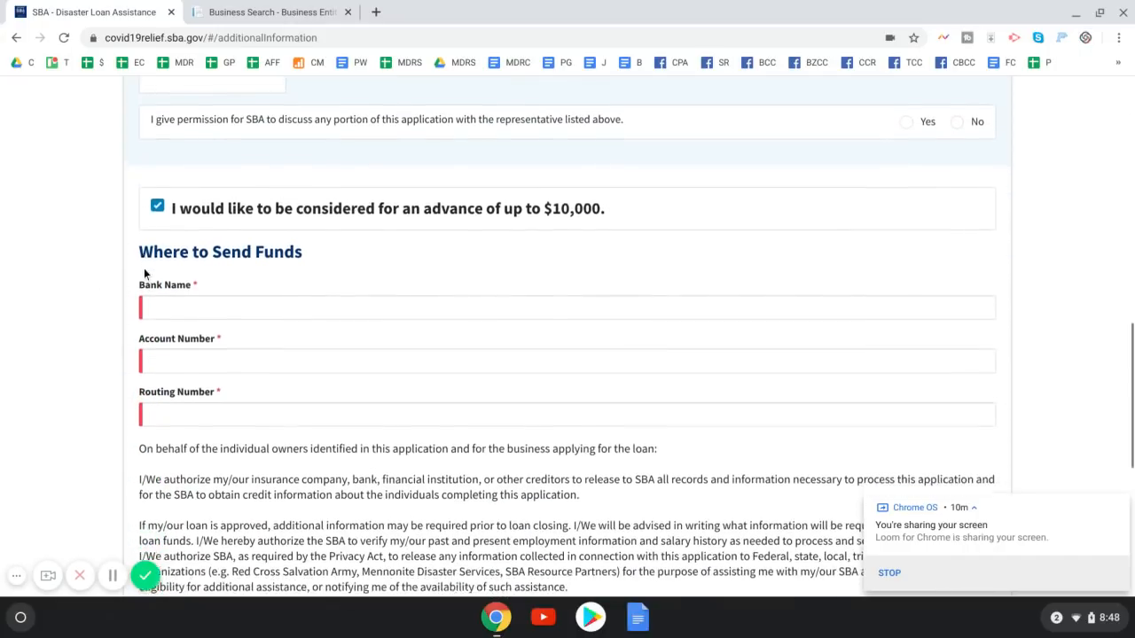
{"action": "scroll", "coordinate": [147, 262], "scroll_direction": "down", "scroll_amount": 1}
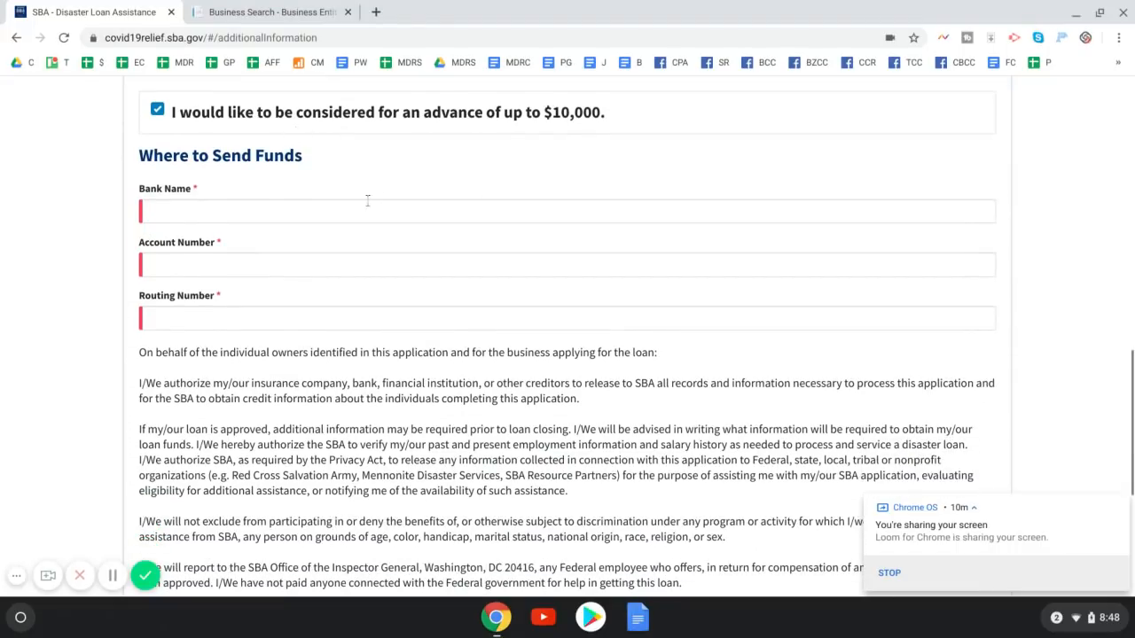
{"action": "left_click", "coordinate": [220, 209]}
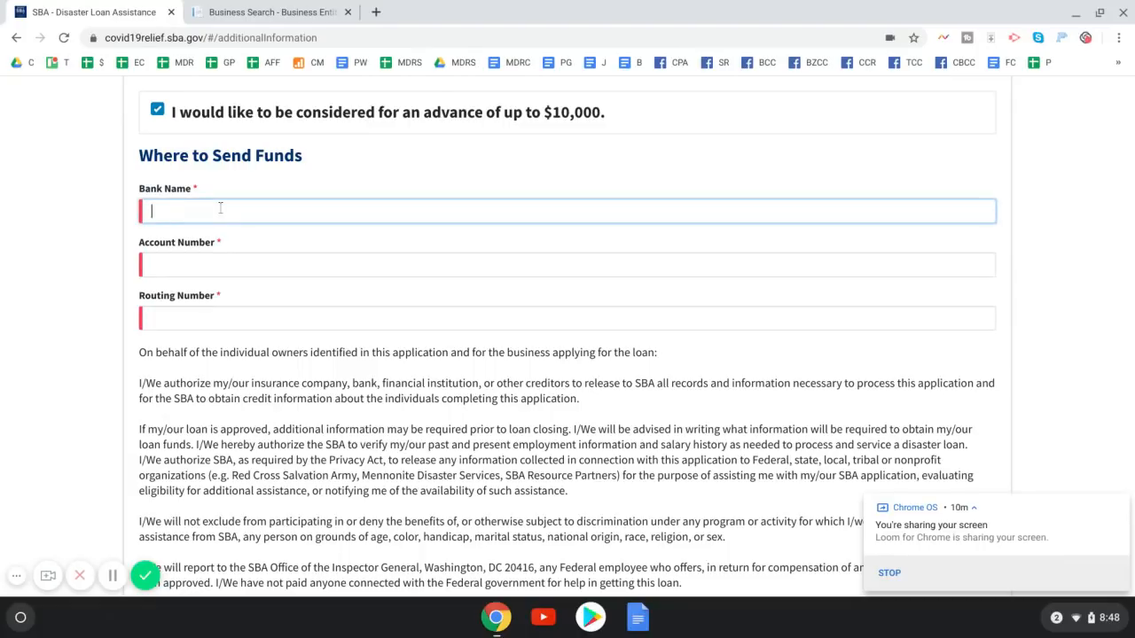
{"action": "type", "text": "Radius Bank"}
Dismiss a system notification, enter the bank account number, and move to the routing number field
{"action": "left_click", "coordinate": [1082, 4]}
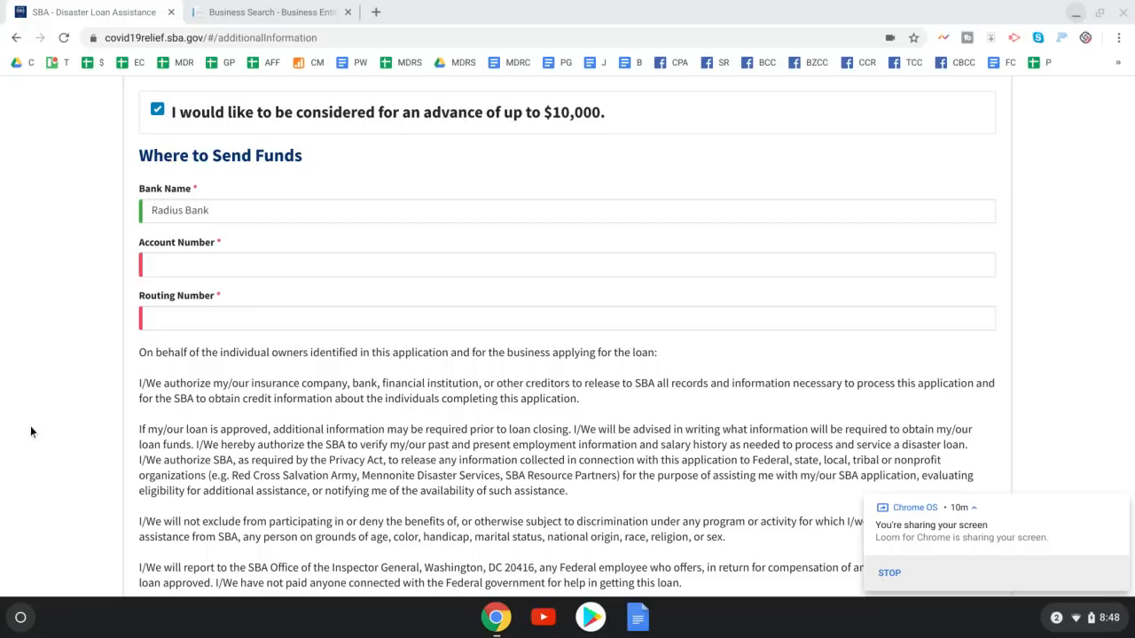
{"action": "left_click", "coordinate": [1119, 504]}
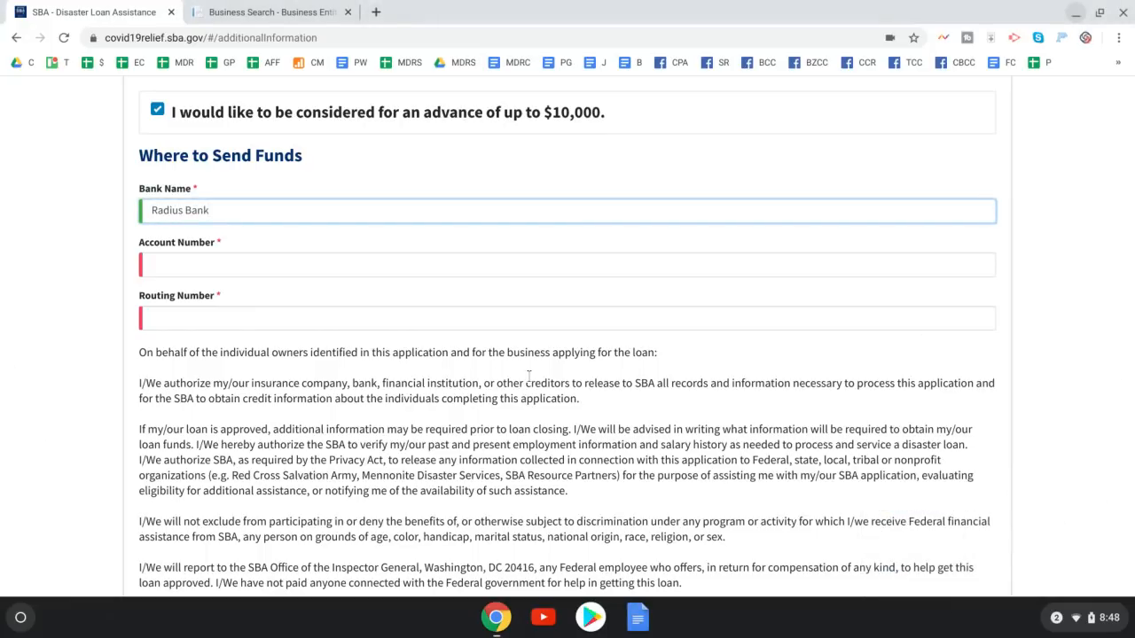
{"action": "left_click", "coordinate": [193, 264]}
{"action": "type", "text": "999"}
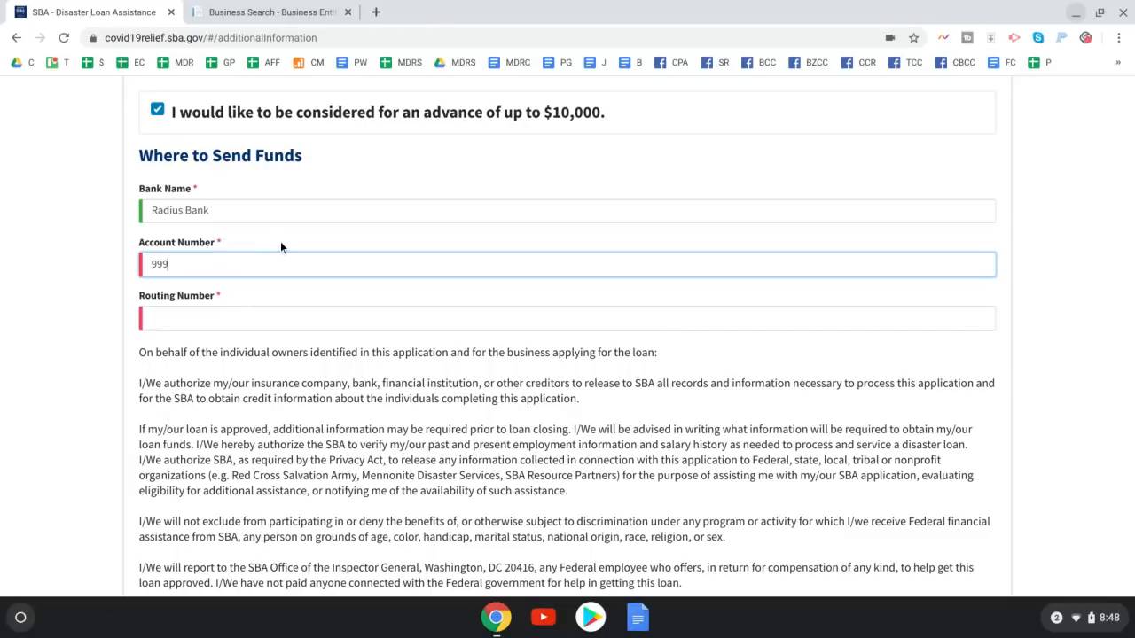
{"action": "type", "text": "999999"}
{"action": "left_click", "coordinate": [260, 313]}
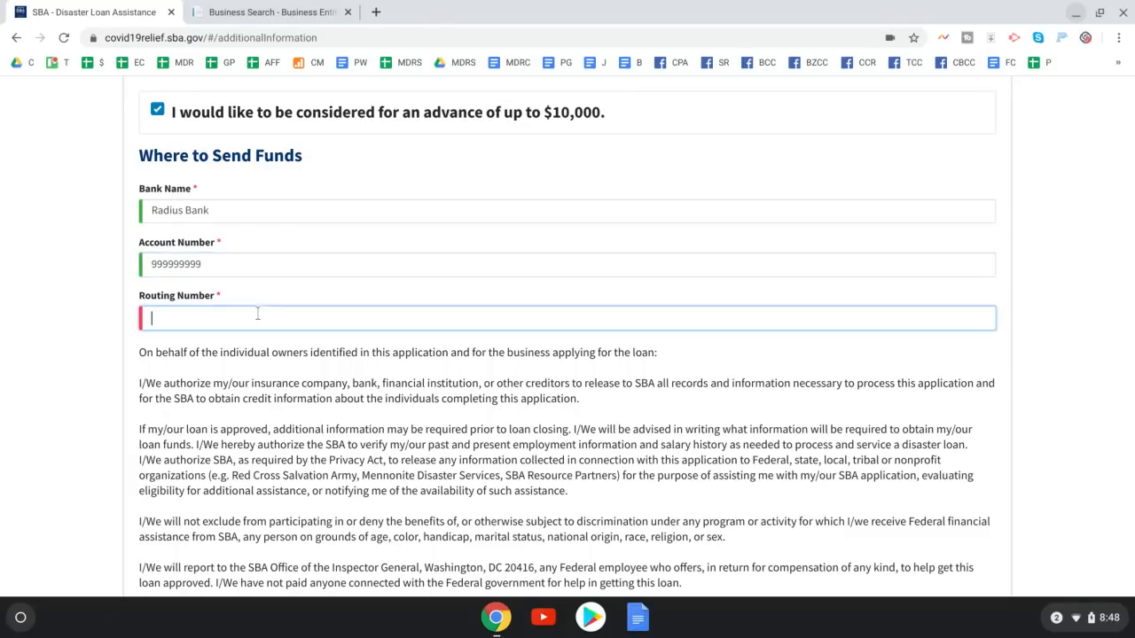
{"action": "type", "text": "999999999"}
{"action": "scroll", "coordinate": [365, 328], "scroll_direction": "down", "scroll_amount": 3}
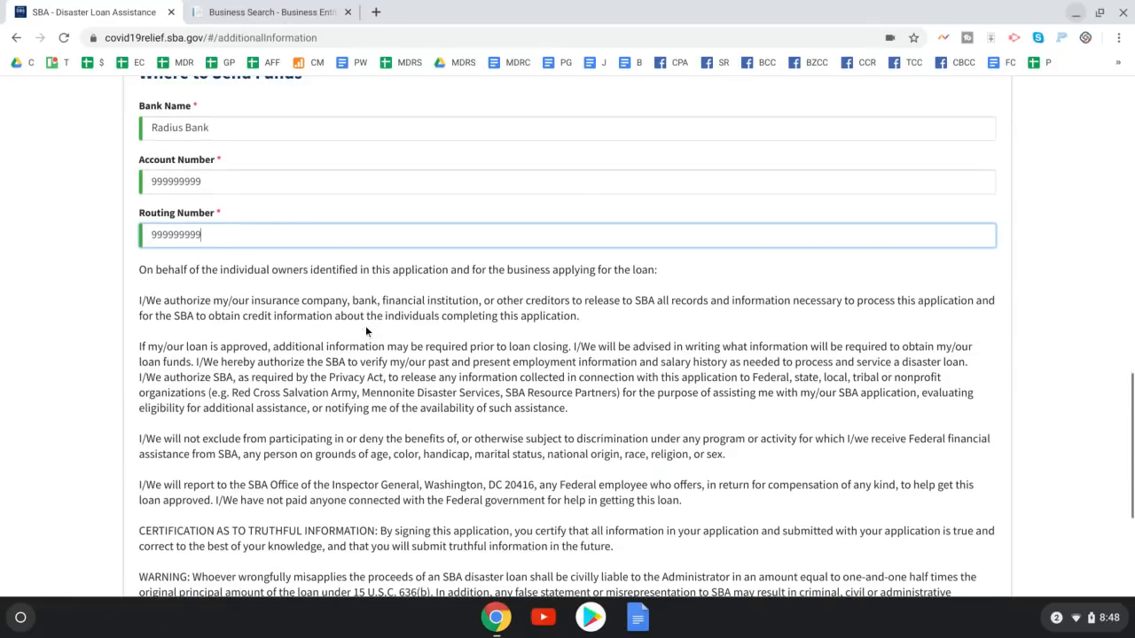
{"action": "scroll", "coordinate": [365, 326], "scroll_direction": "down", "scroll_amount": 3}
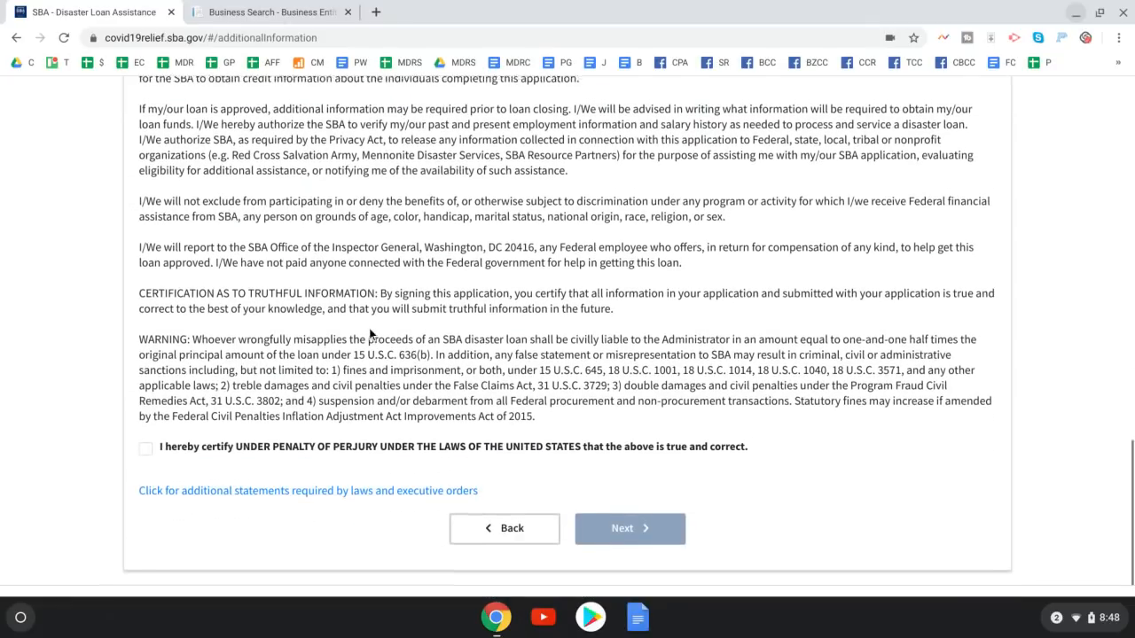
Check the 'I hereby certify' penalty-of-perjury box
{"action": "scroll", "coordinate": [374, 328], "scroll_direction": "up", "scroll_amount": 1}
{"action": "left_click", "coordinate": [145, 508]}
{"action": "scroll", "coordinate": [180, 488], "scroll_direction": "up", "scroll_amount": 1}
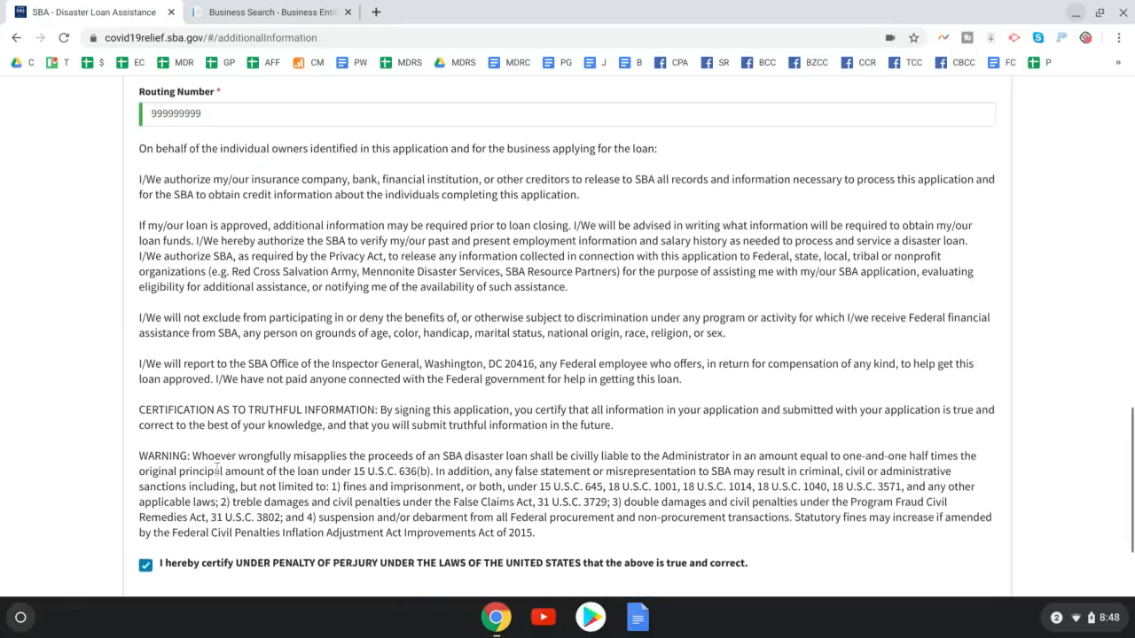
{"action": "scroll", "coordinate": [230, 470], "scroll_direction": "down", "scroll_amount": 1}
{"action": "scroll", "coordinate": [280, 449], "scroll_direction": "down", "scroll_amount": 1}
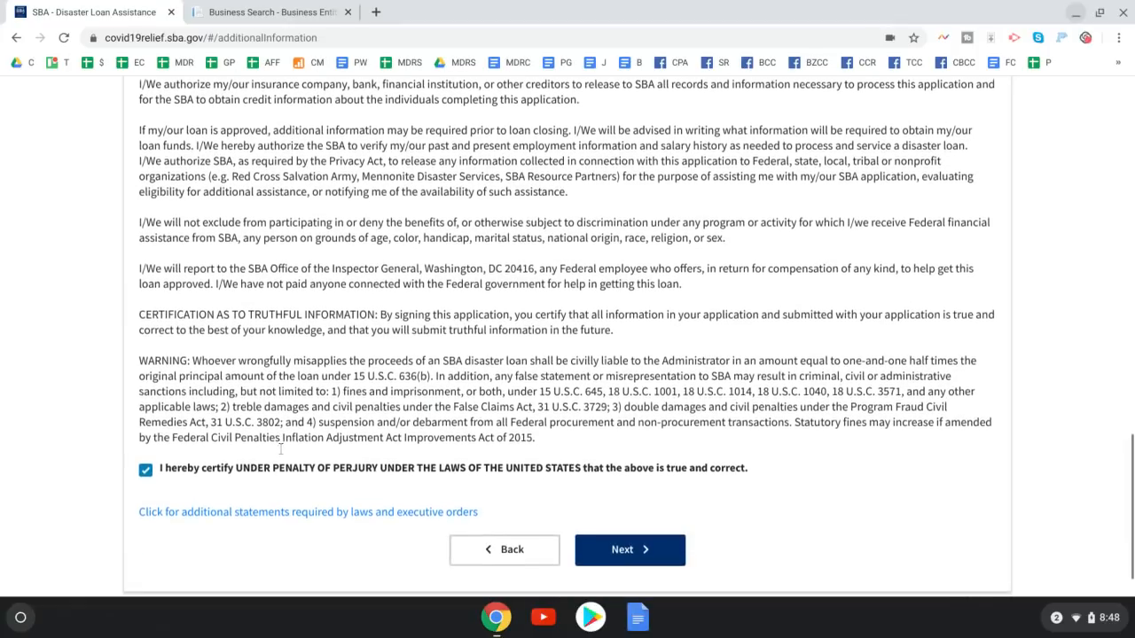
{"action": "scroll", "coordinate": [532, 497], "scroll_direction": "down", "scroll_amount": 1}
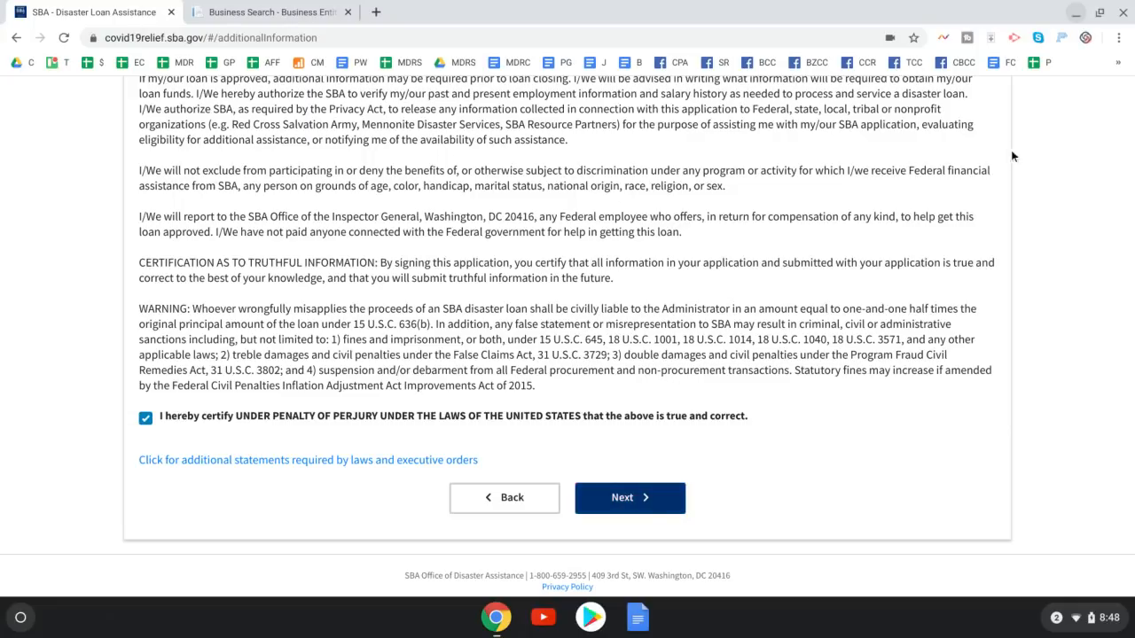
Scroll back to the top and close the Business Search tab
{"action": "scroll", "coordinate": [965, 134], "scroll_direction": "up", "scroll_amount": 1}
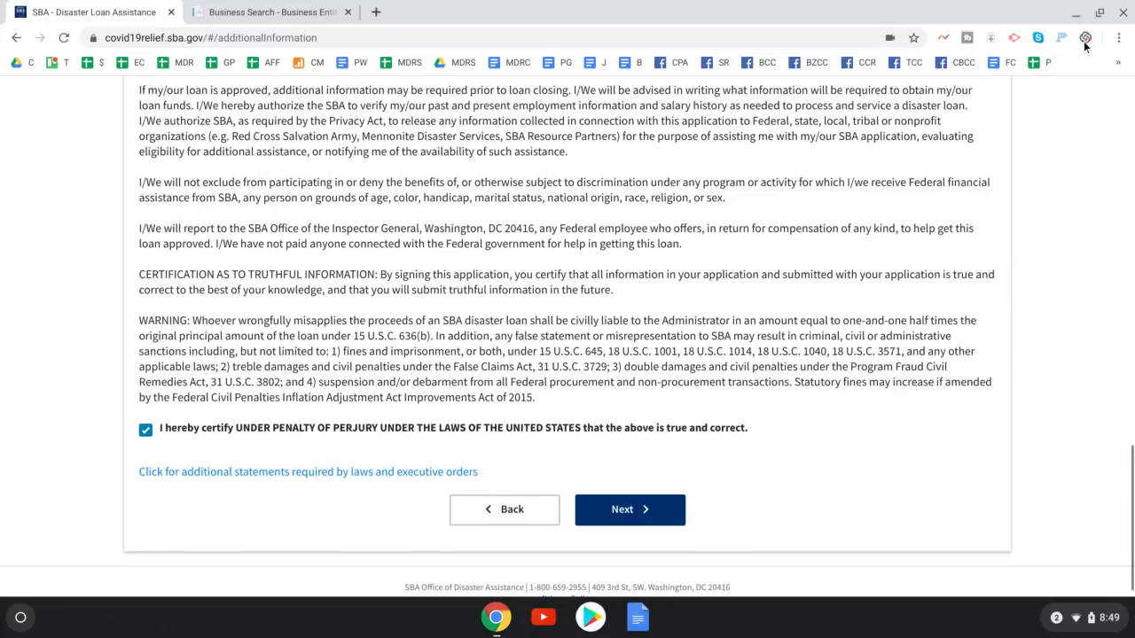
{"action": "scroll", "coordinate": [704, 319], "scroll_direction": "up", "scroll_amount": 6}
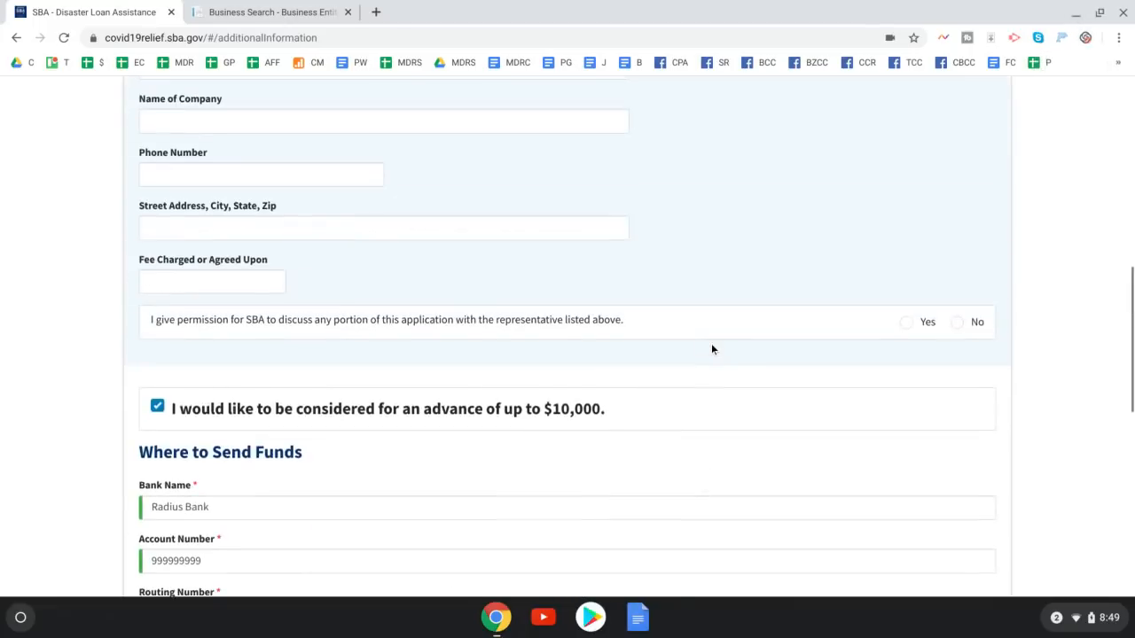
{"action": "scroll", "coordinate": [711, 349], "scroll_direction": "up", "scroll_amount": 8}
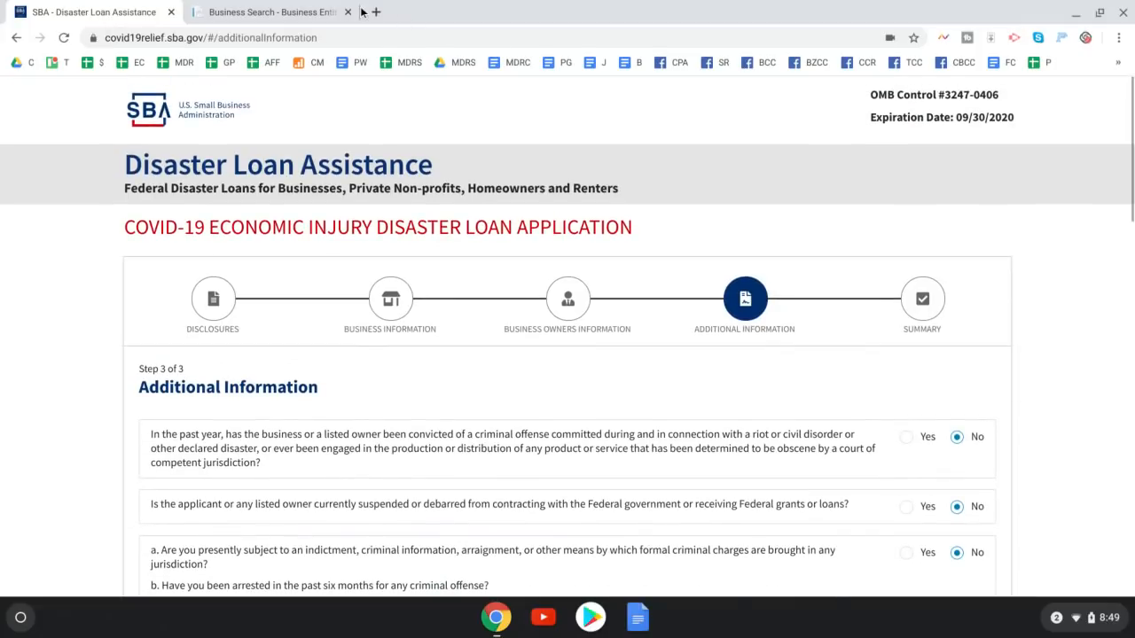
{"action": "left_click", "coordinate": [347, 12]}
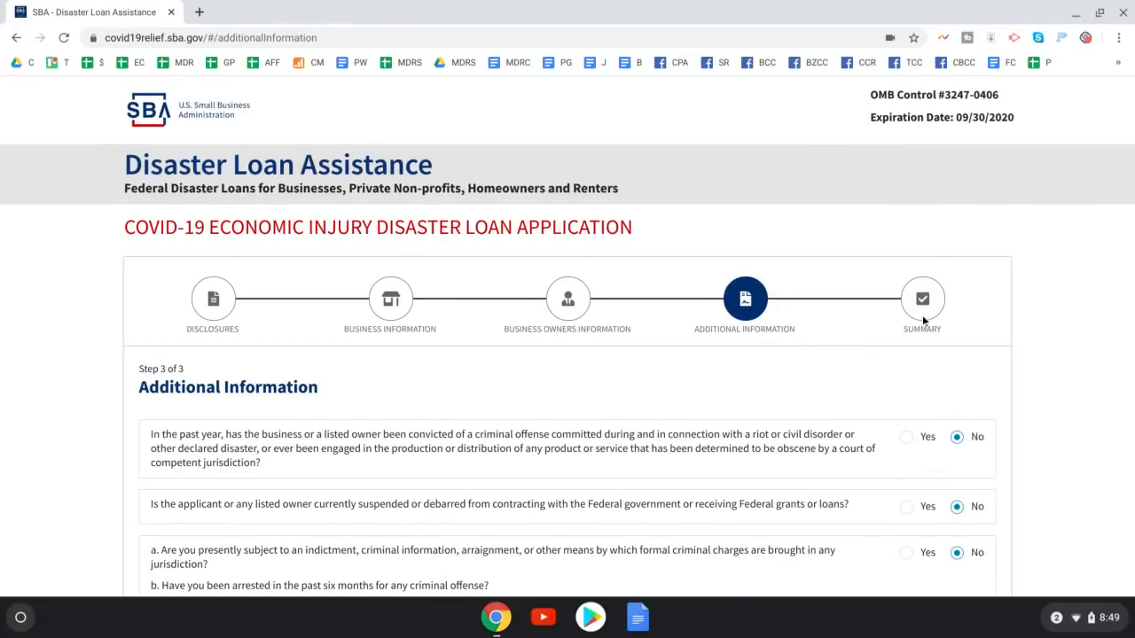